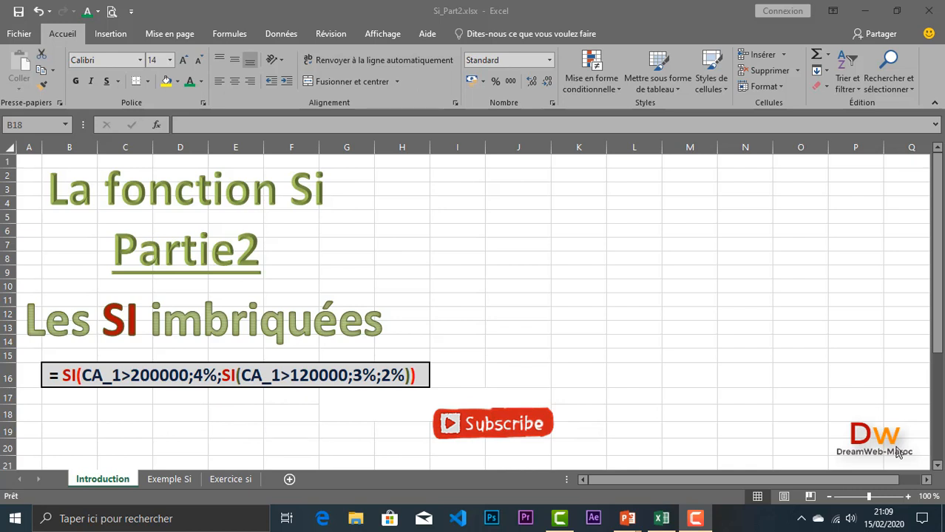
Open the Exemple Si sheet and review each turnover condition and its commission rate in the criteria table E10:F13
left_click(166, 481)
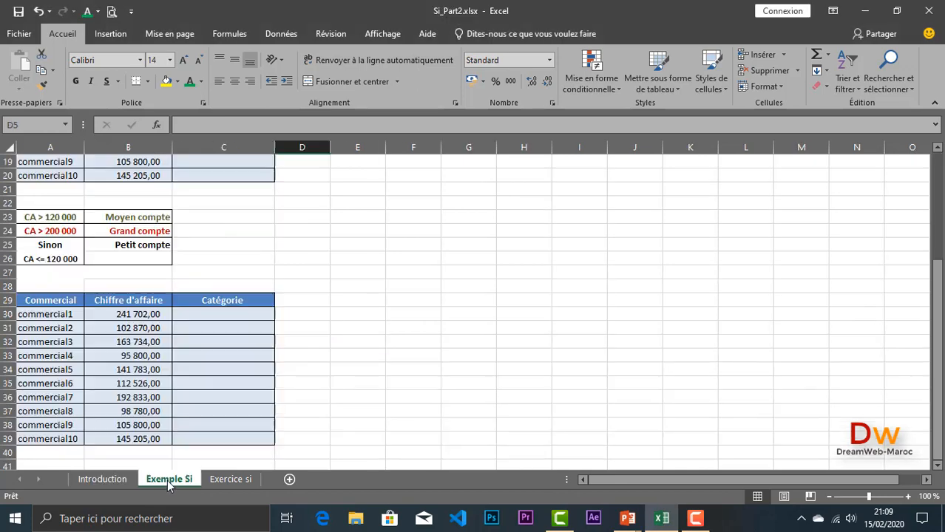
scroll(361, 430, "up", 6)
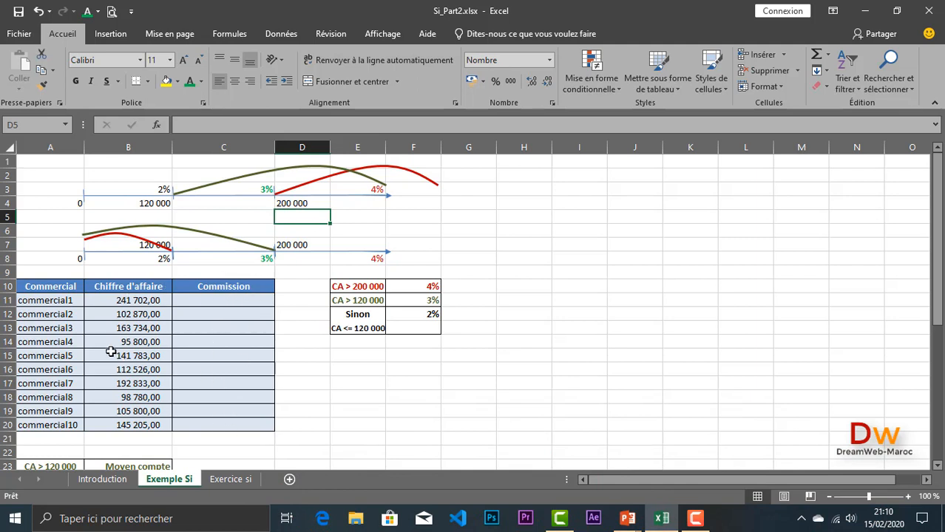
left_click(360, 328)
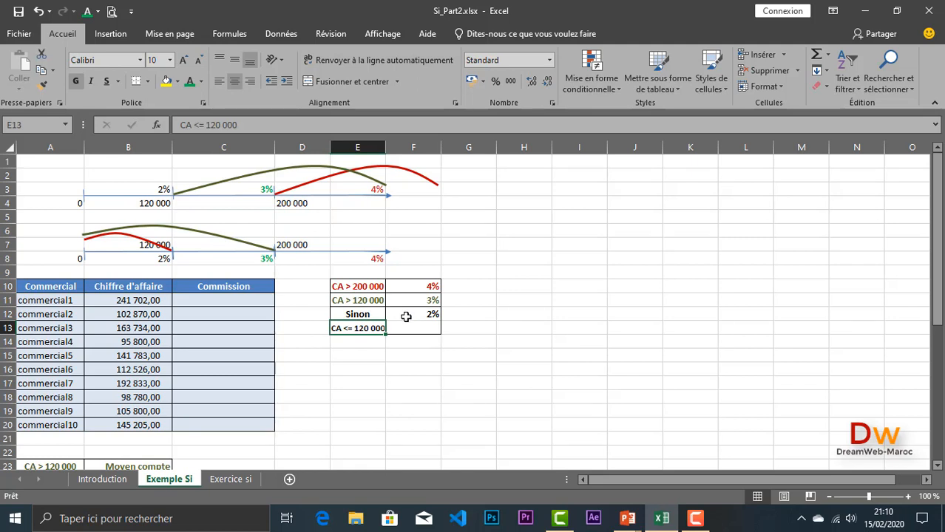
left_click(407, 315)
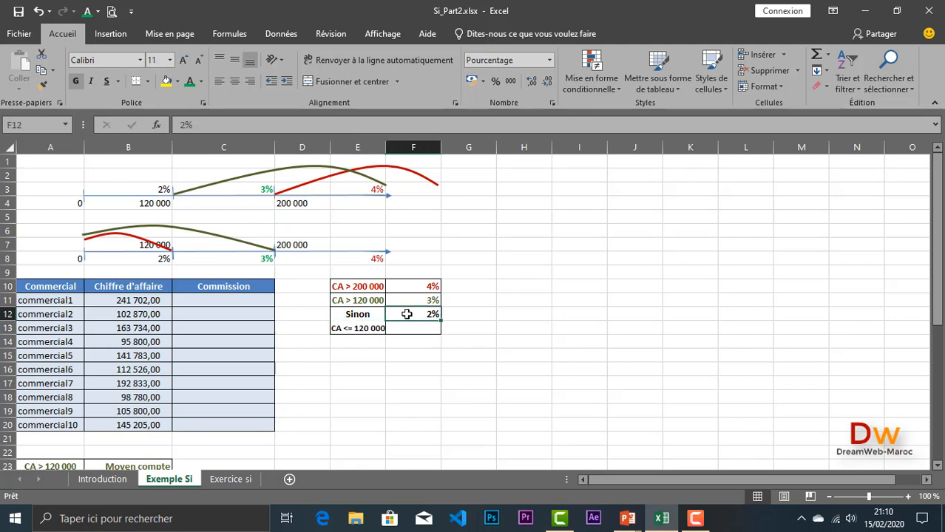
left_click(347, 302)
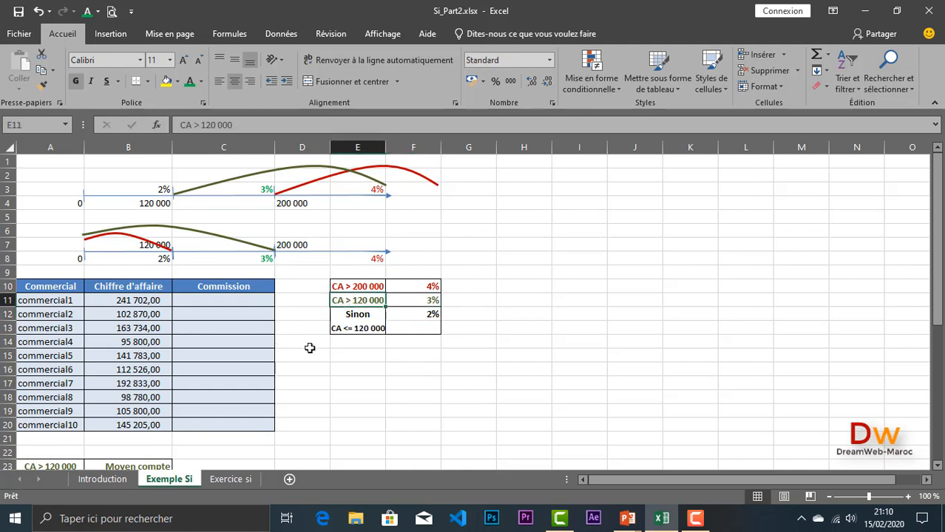
left_click(412, 301)
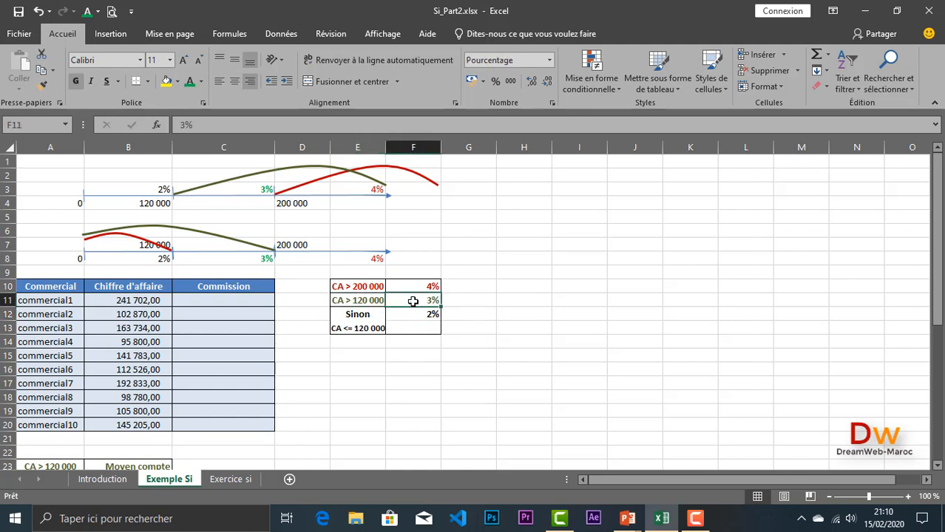
left_click(351, 289)
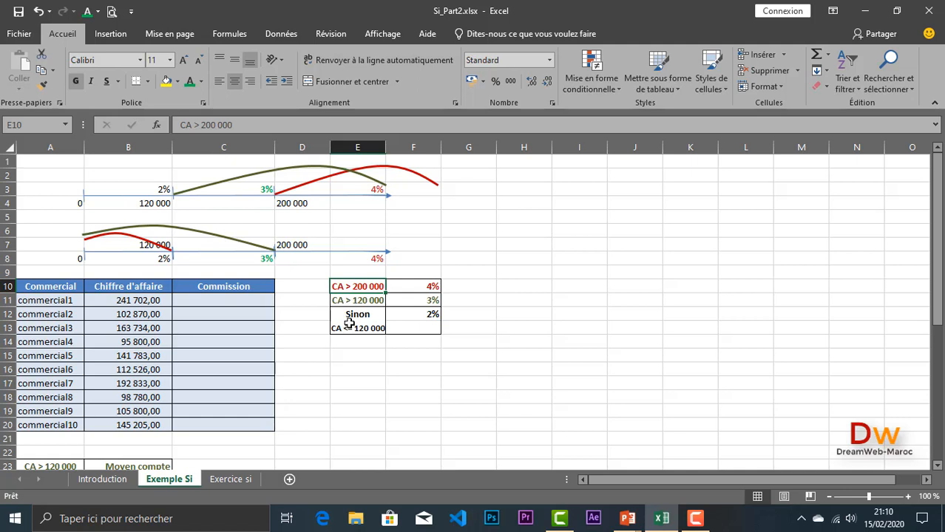
left_click(417, 285)
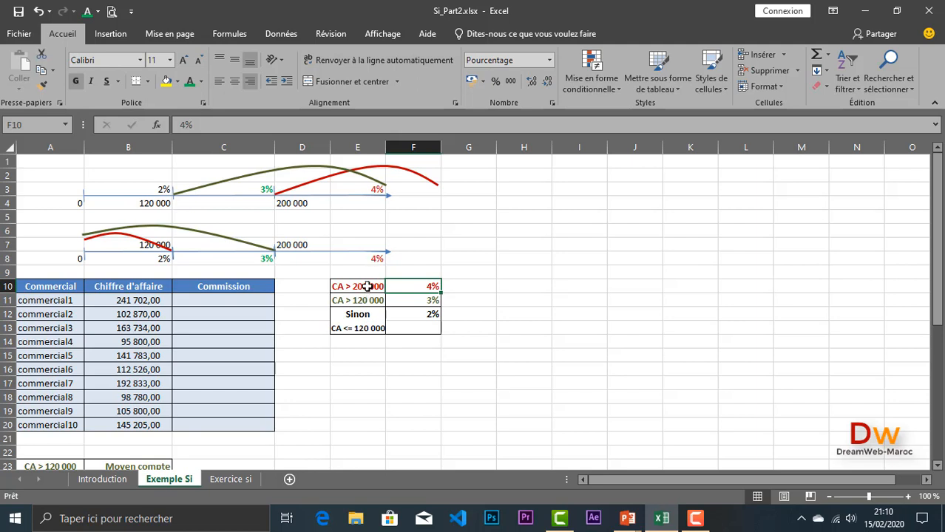
Start a SI formula in C11 that tests B11<=120000 and returns 2% when true
left_click(231, 300)
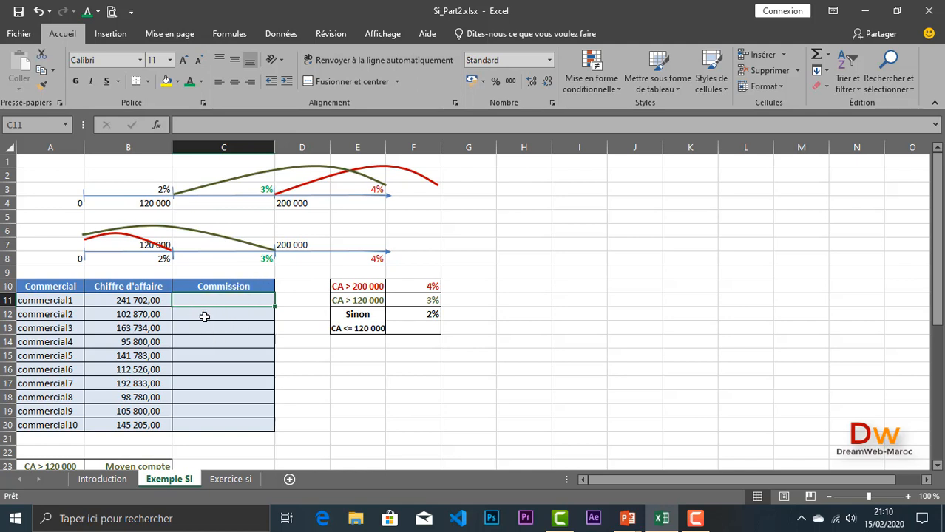
type("=si")
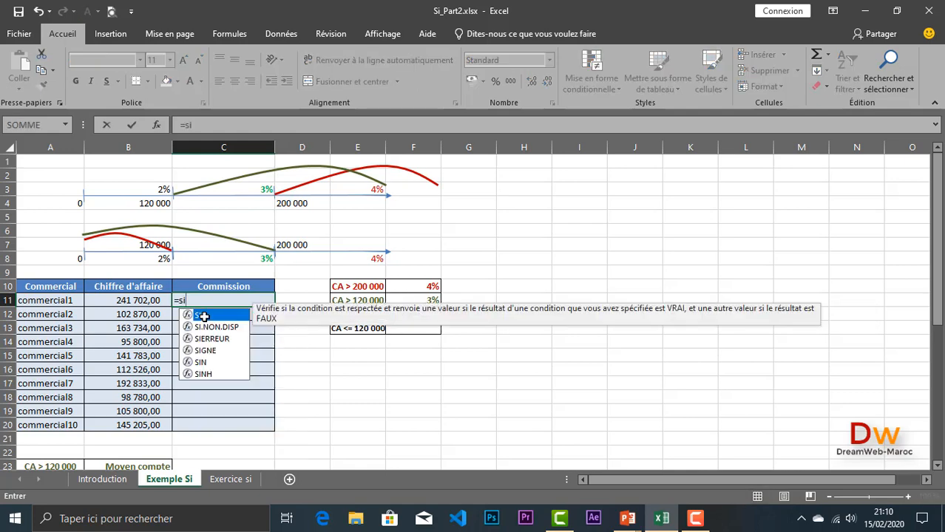
double_click(203, 317)
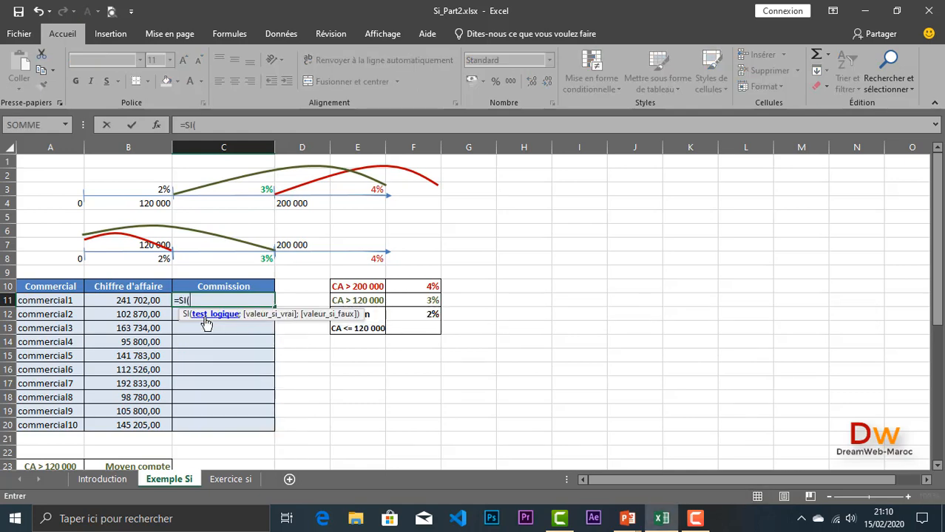
left_click(133, 302)
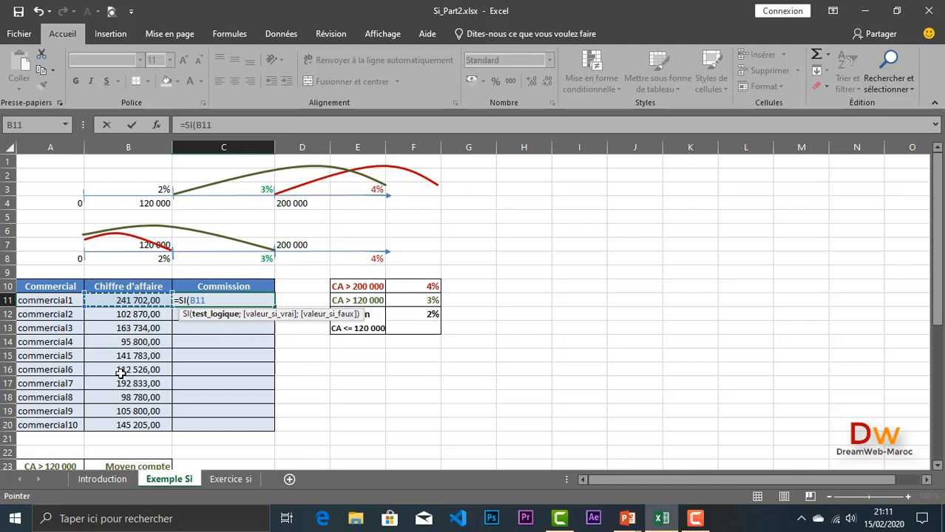
type(">")
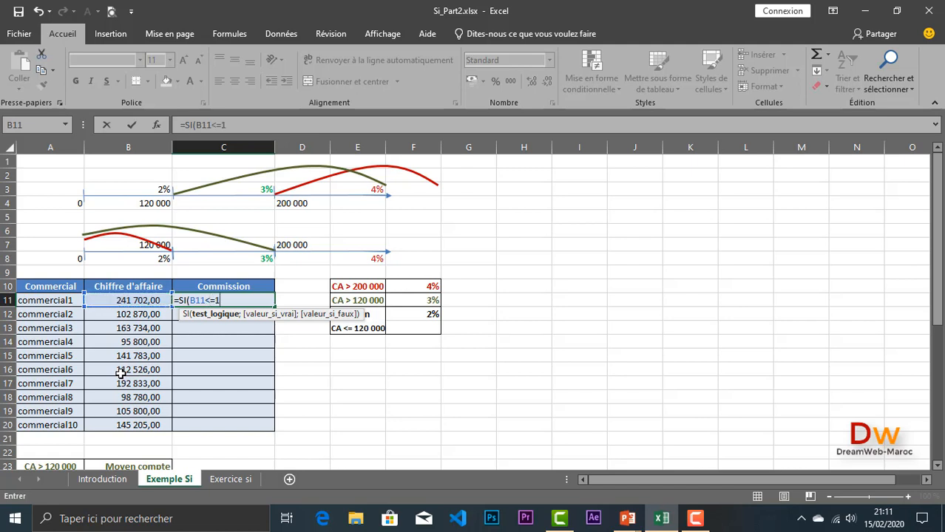
type("=1200")
type(";2%")
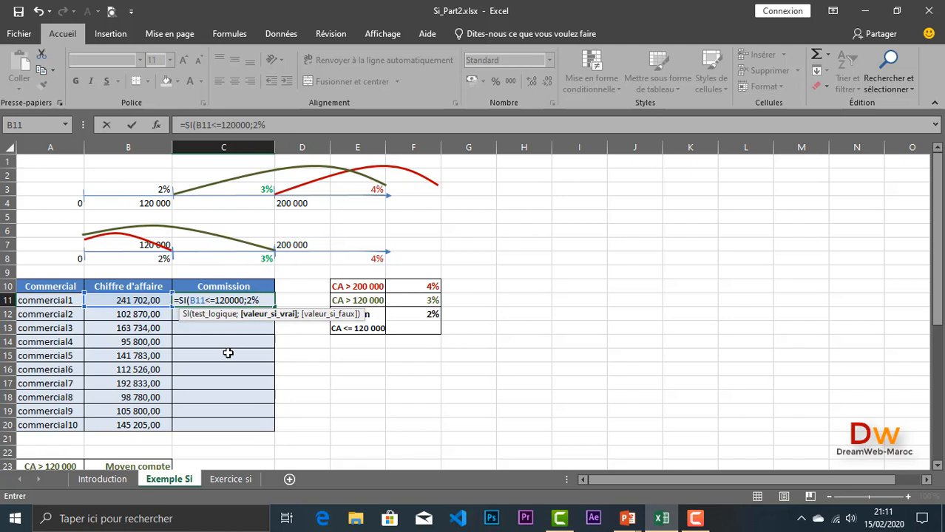
Complete the C11 formula with a nested SI(B11<=200000;3%;4%) as the value if false
type(";")
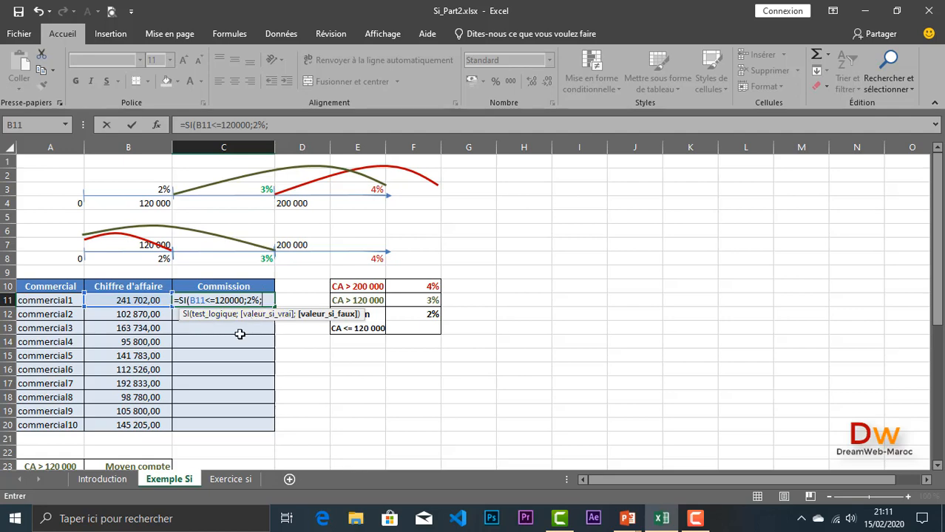
type("s")
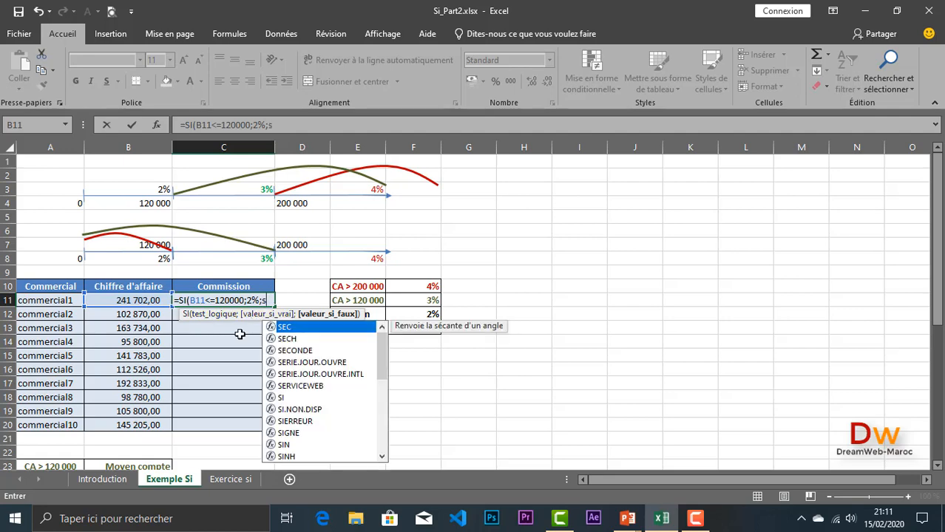
type("i")
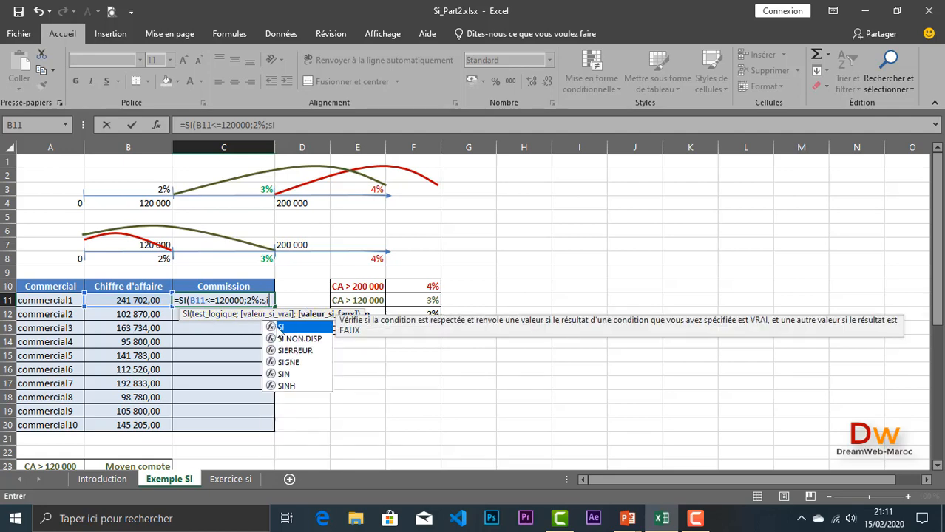
double_click(281, 328)
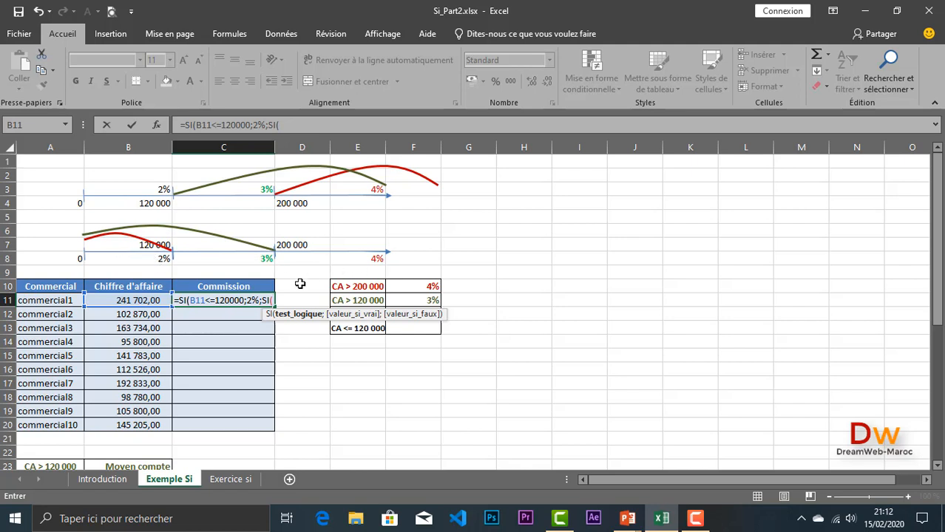
left_click(139, 301)
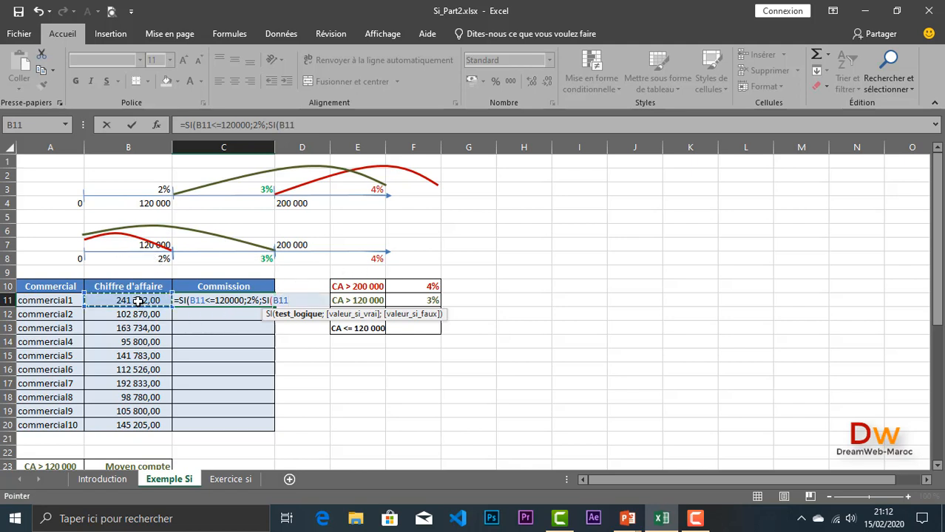
type("<=200000")
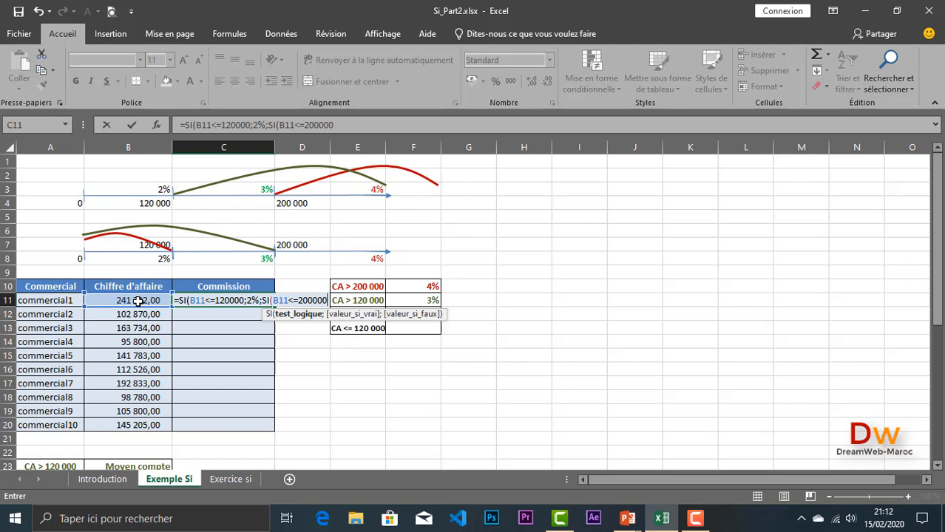
type(";3%")
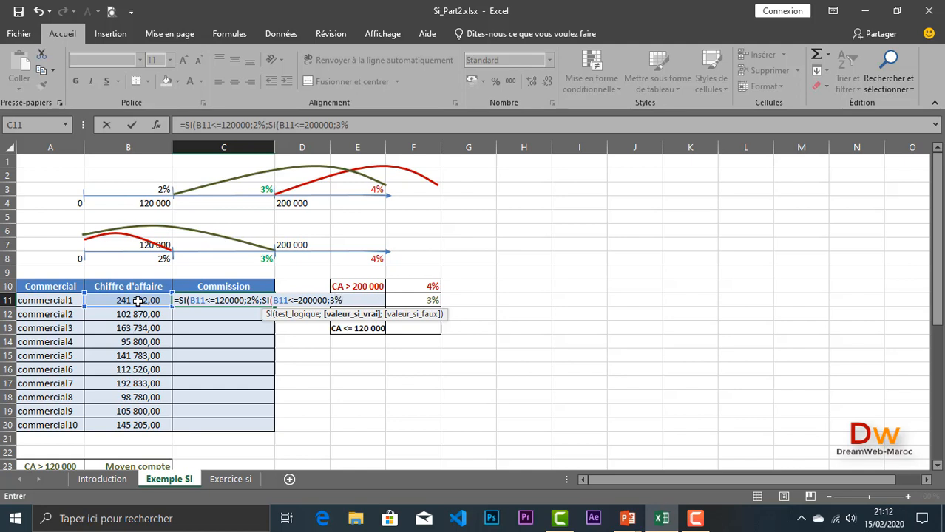
type(";4%")
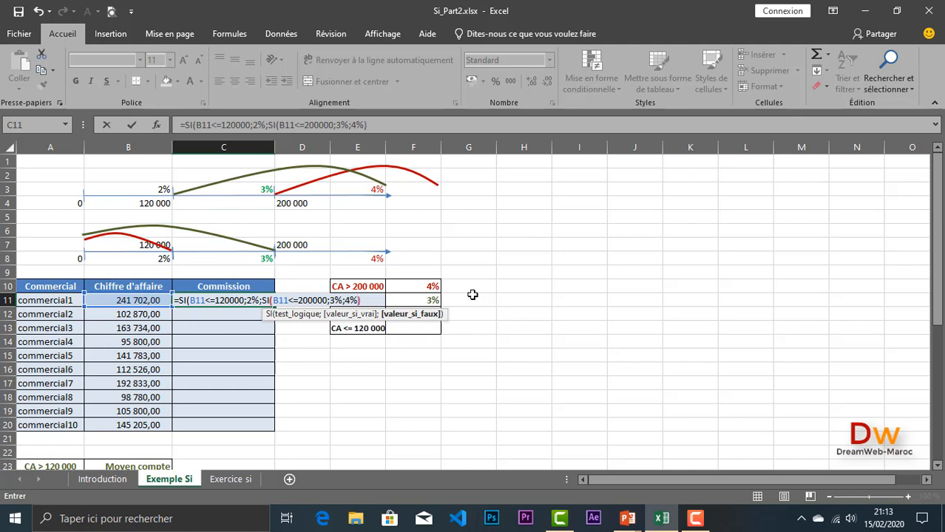
type(")")
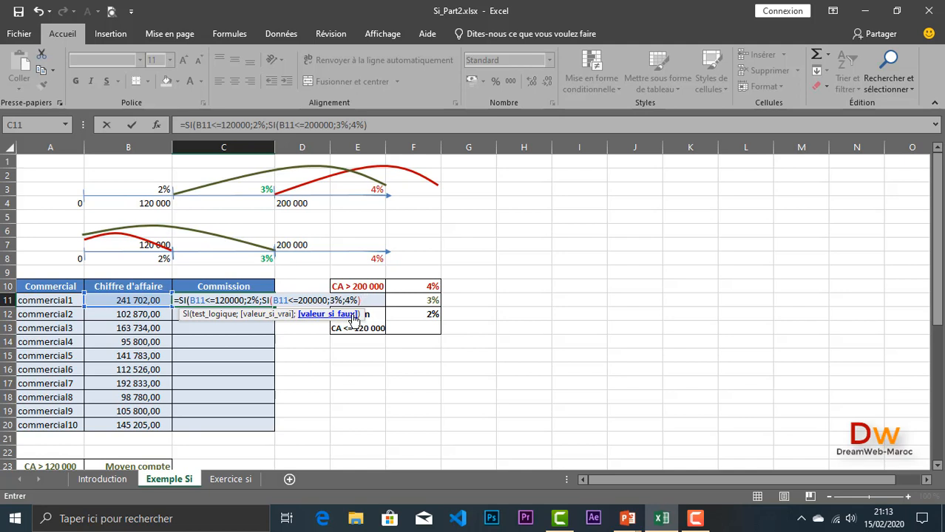
type(")")
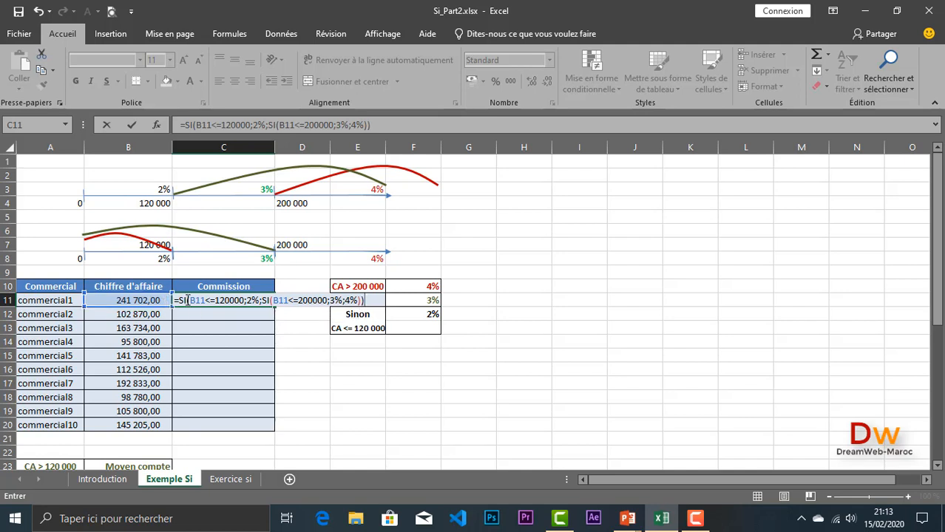
key("Return")
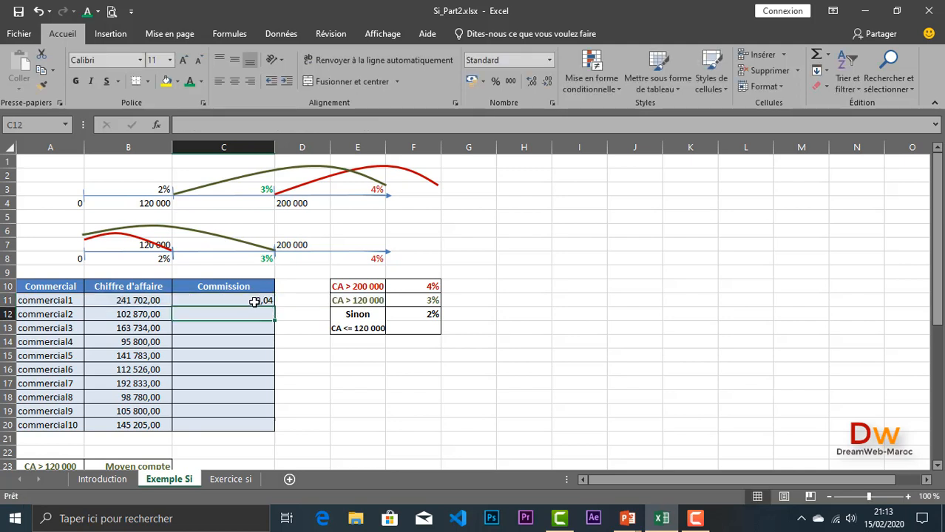
Copy the commission formula from C11 down to C20 and format the range as percentages
left_click(255, 301)
left_click_drag(274, 309, 271, 434)
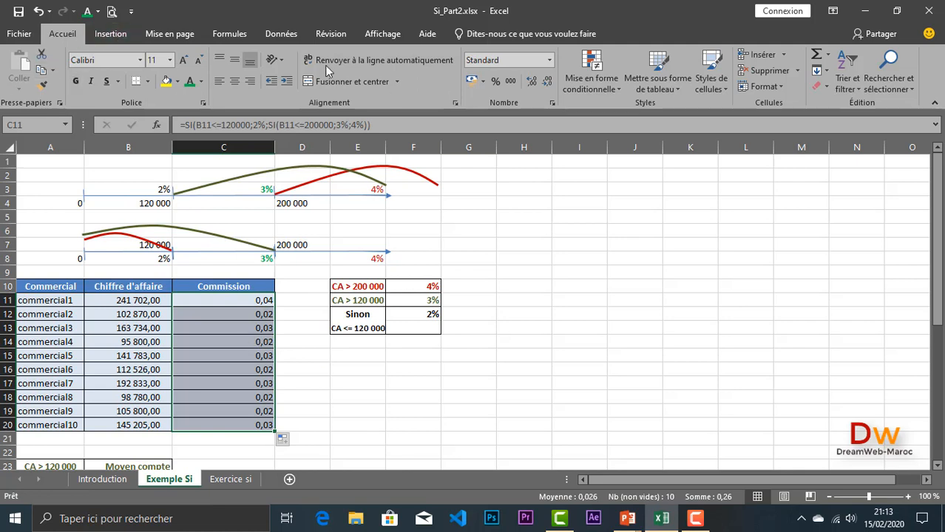
left_click(495, 81)
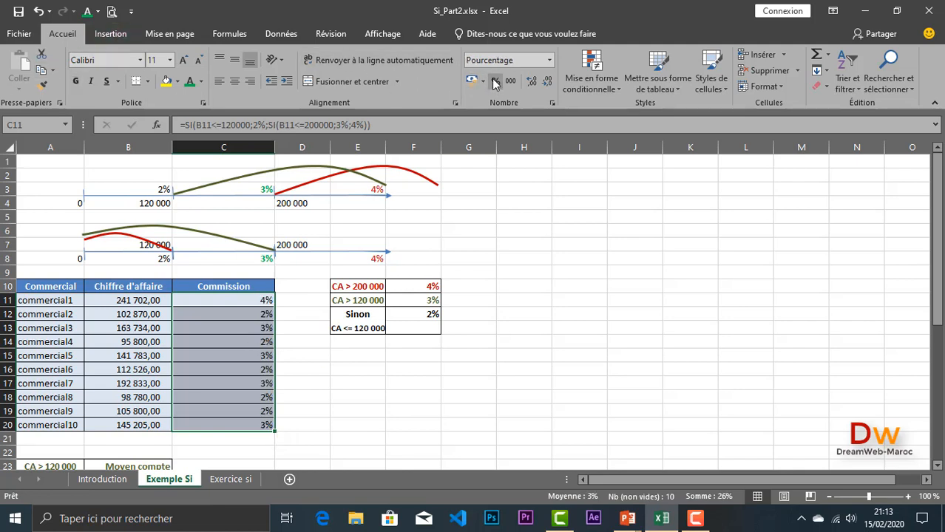
Check the commission rates against the turnover values and examine the 120 000 and 200 000 thresholds on the upper number line
left_click(128, 299)
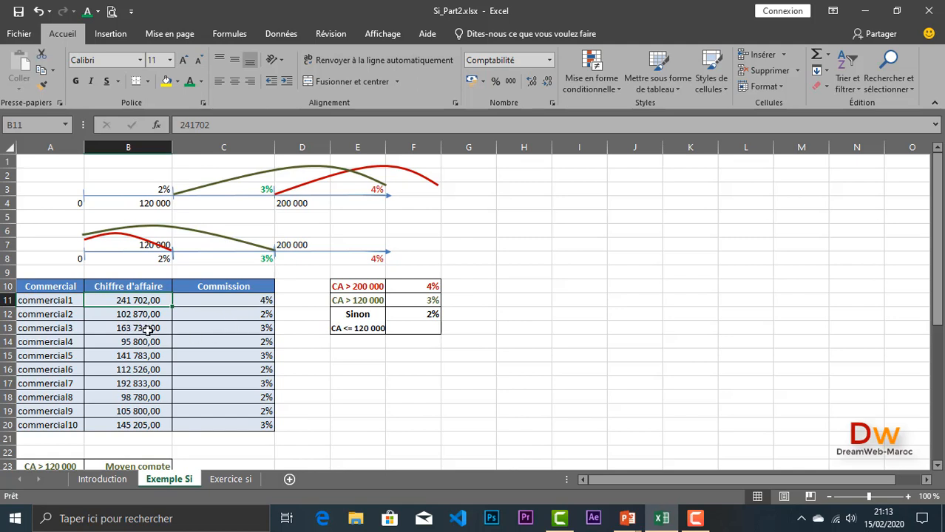
left_click(247, 328)
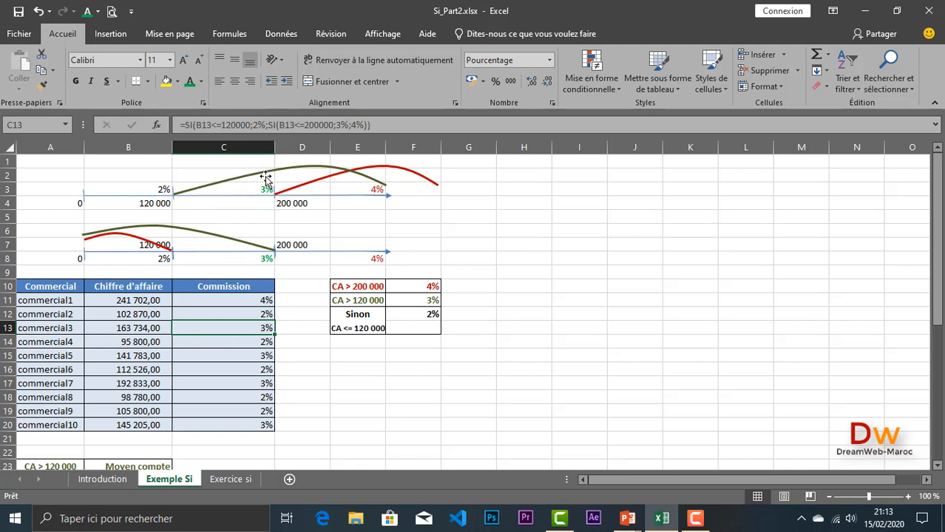
left_click(147, 203)
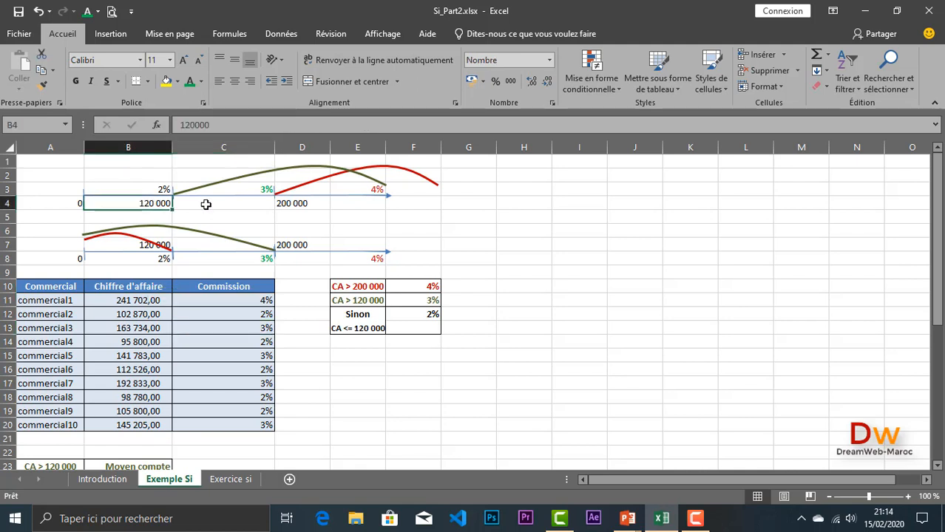
left_click(289, 203)
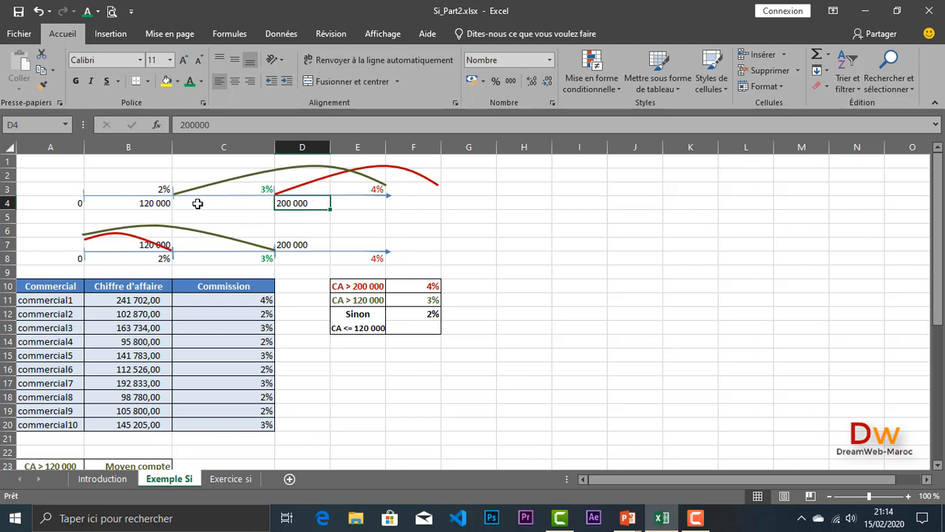
left_click_drag(195, 204, 354, 201)
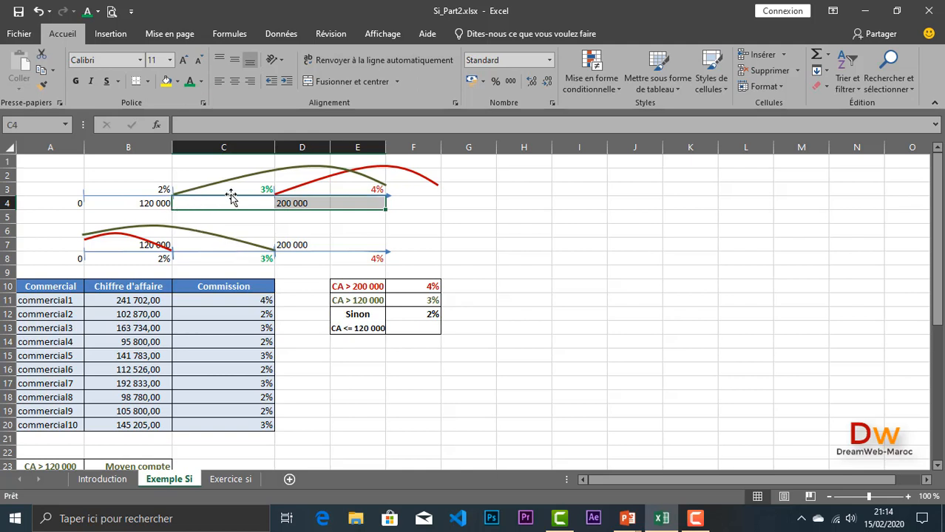
left_click(314, 218)
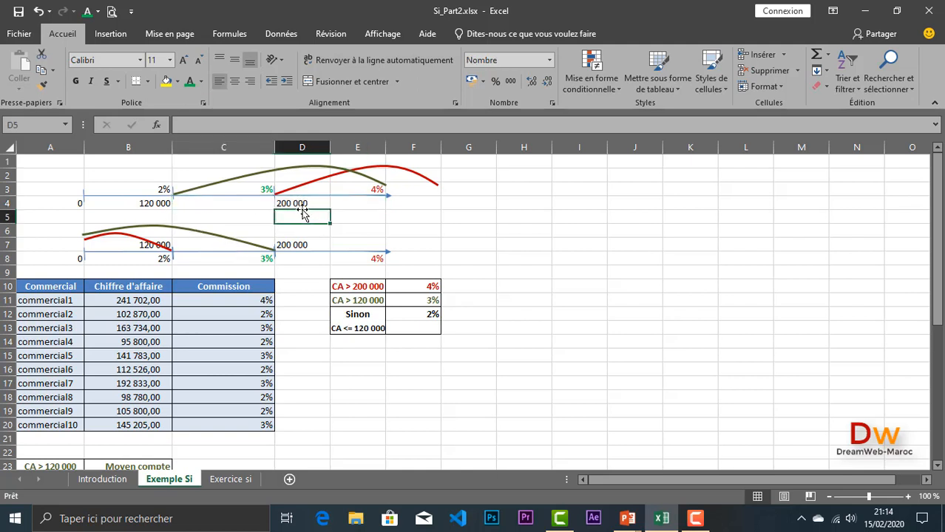
left_click_drag(289, 203, 353, 203)
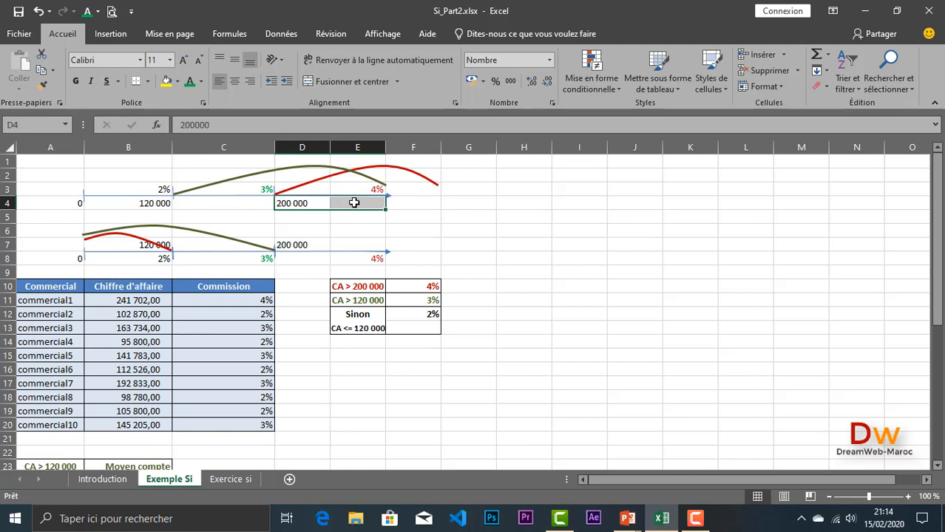
left_click(201, 201)
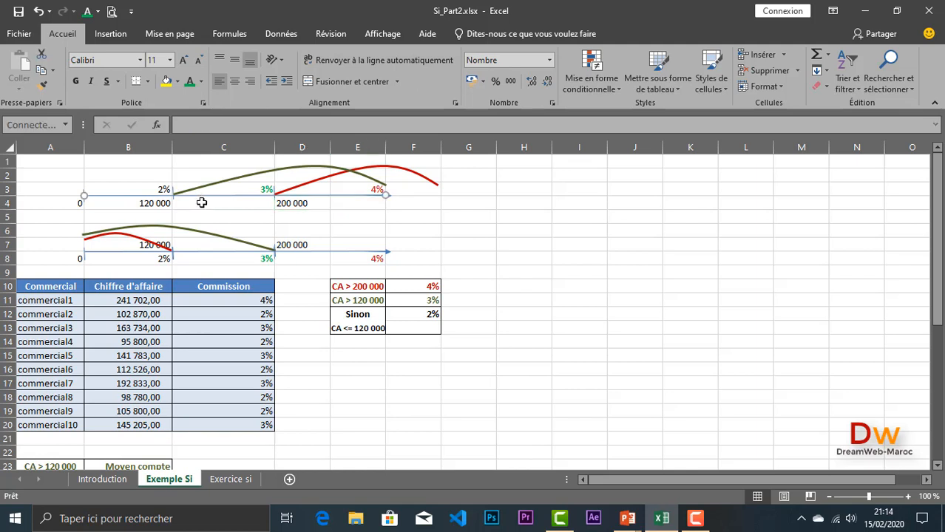
Examine the ranges above 120 000 and above 200 000 on the upper number line
left_click_drag(201, 203, 345, 203)
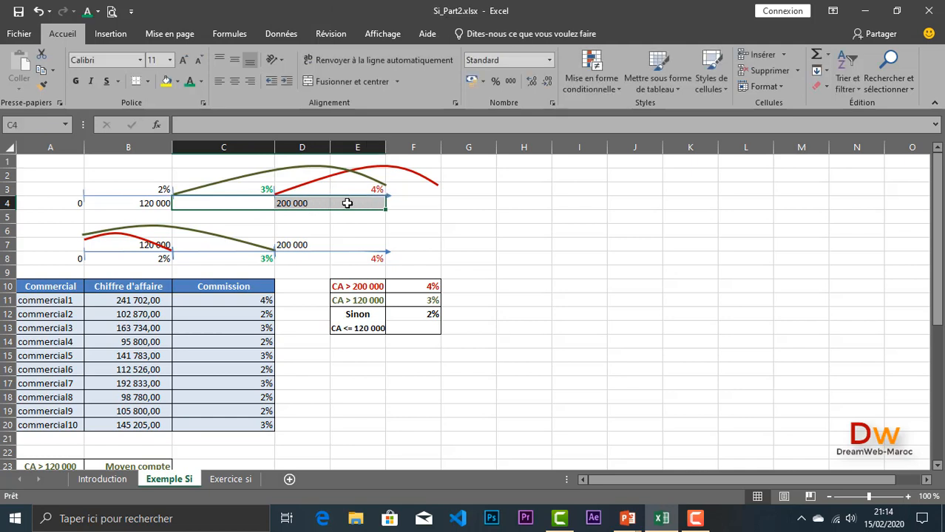
left_click(292, 206)
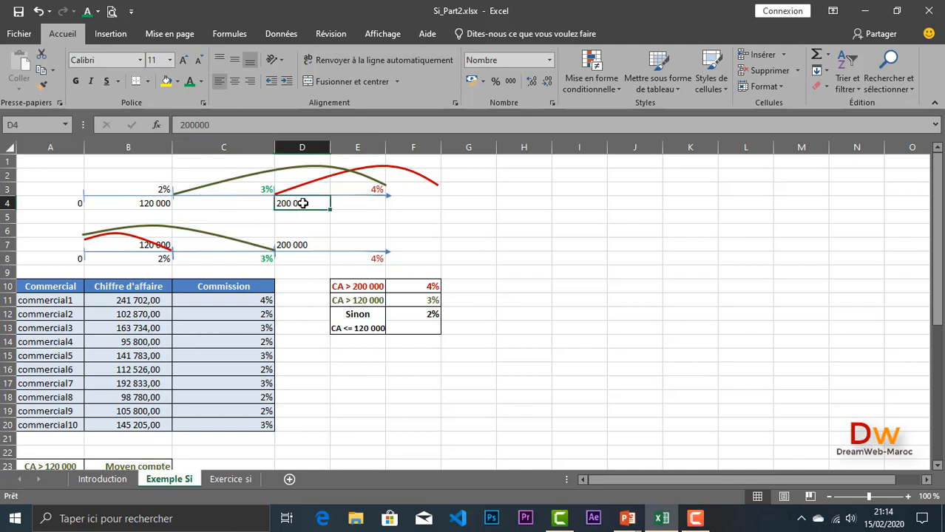
left_click_drag(302, 203, 343, 202)
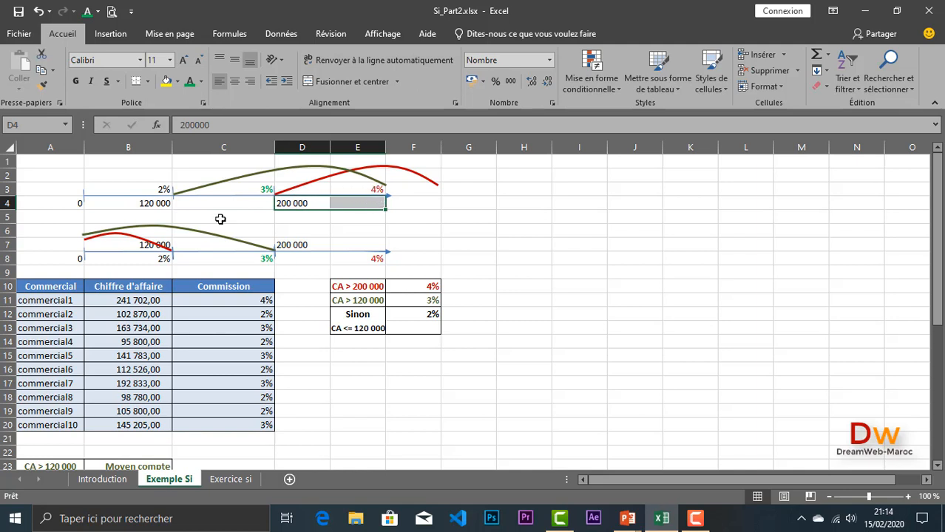
left_click_drag(188, 205, 352, 205)
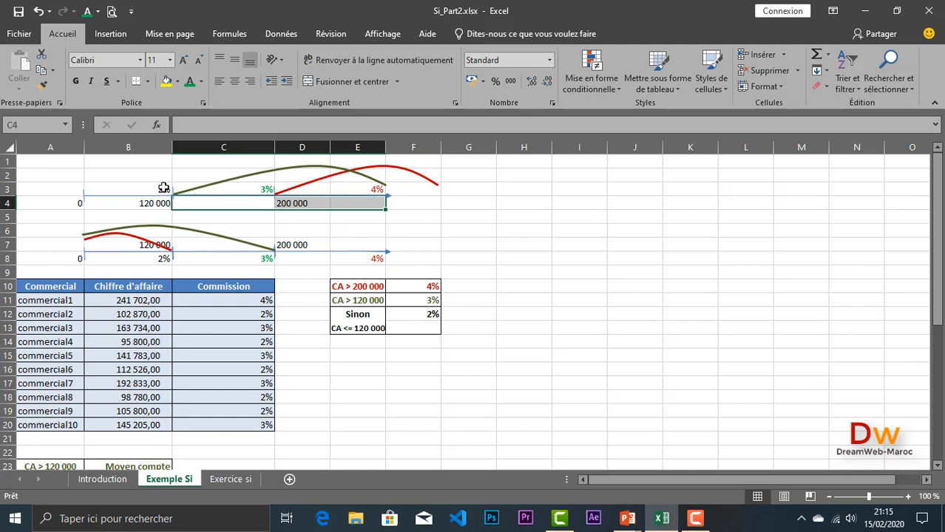
left_click(193, 240)
scroll(193, 239, "down", 1)
scroll(193, 239, "down", 1)
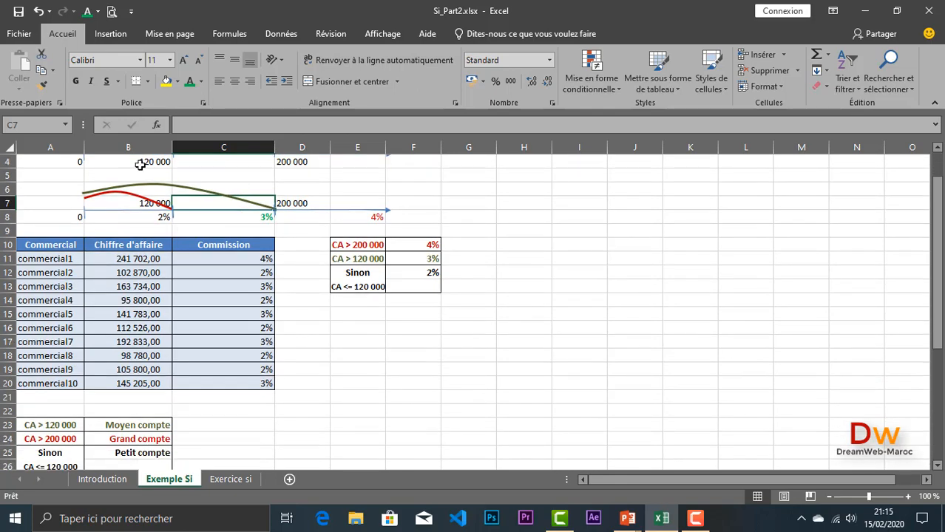
scroll(185, 210, "up", 1)
scroll(199, 198, "down", 1)
scroll(190, 202, "up", 1)
scroll(167, 203, "down", 1)
scroll(184, 200, "up", 1)
scroll(185, 201, "down", 1)
scroll(326, 195, "up", 1)
scroll(326, 195, "up", 1)
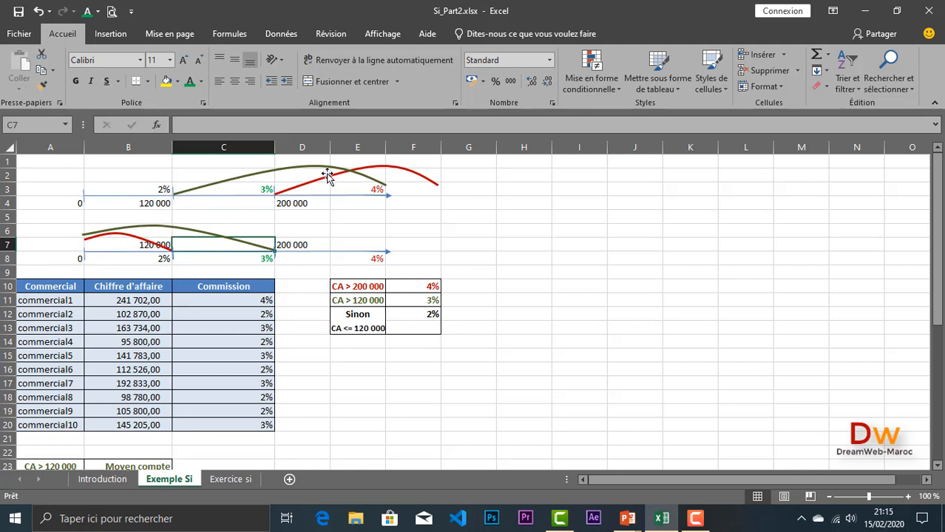
Compare the 2% and 3% zones of the lower number line with the range above 200 000 on the upper line
left_click(149, 252)
left_click(147, 263)
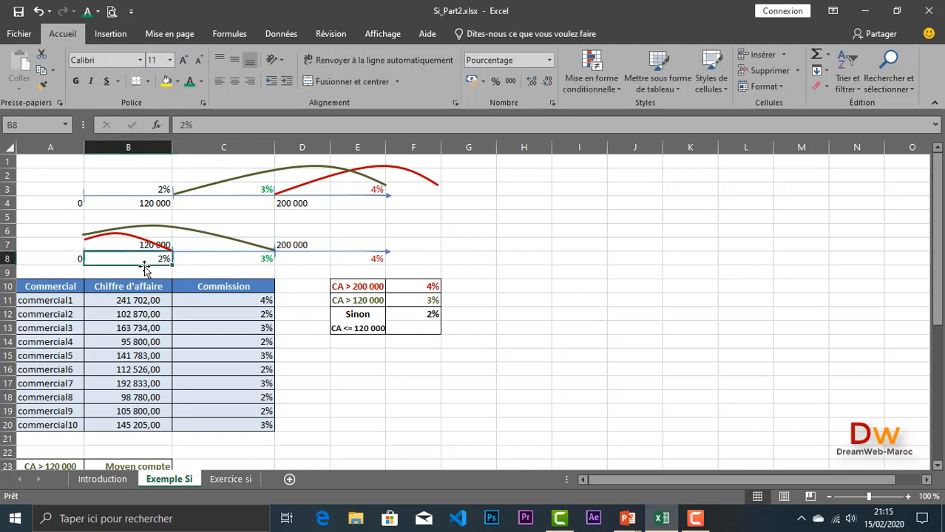
left_click(309, 206)
left_click(336, 204, "shift")
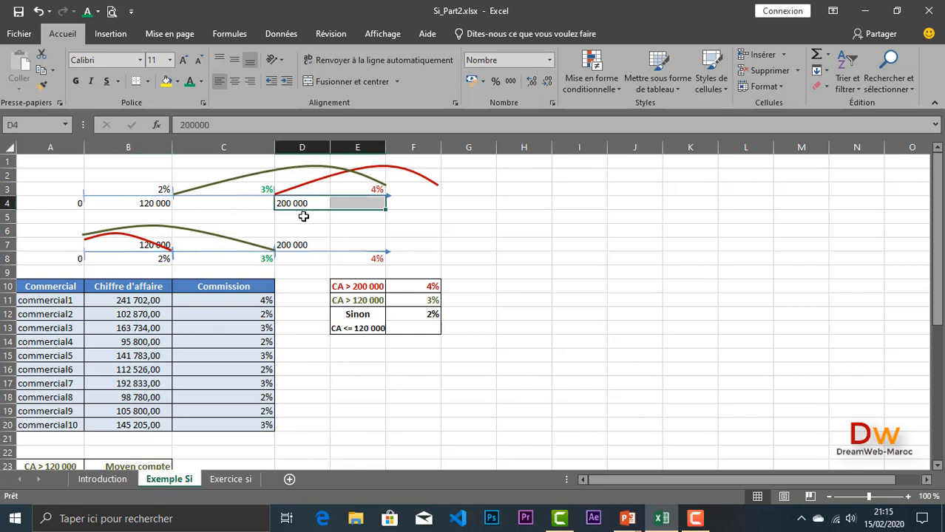
left_click(237, 259)
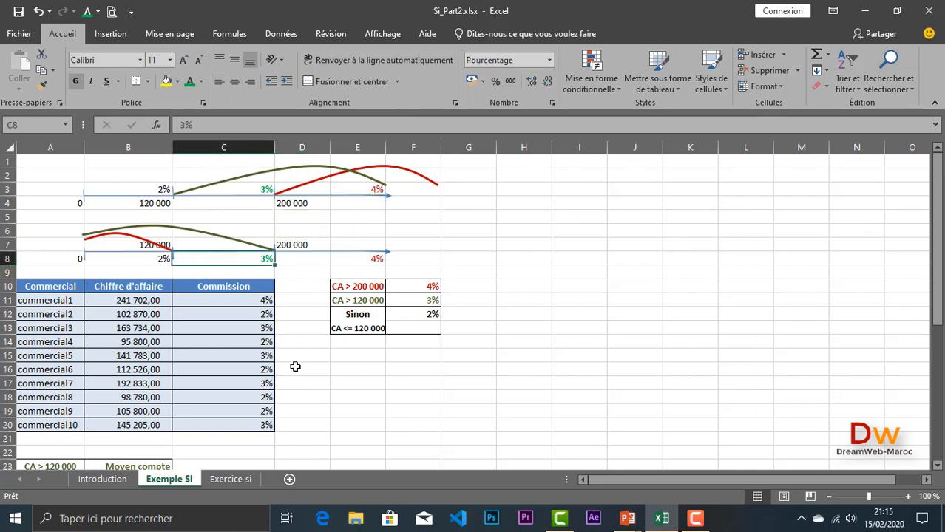
Review the nested SI formula in C11 and the 2% zone of the upper number line
left_click(249, 300)
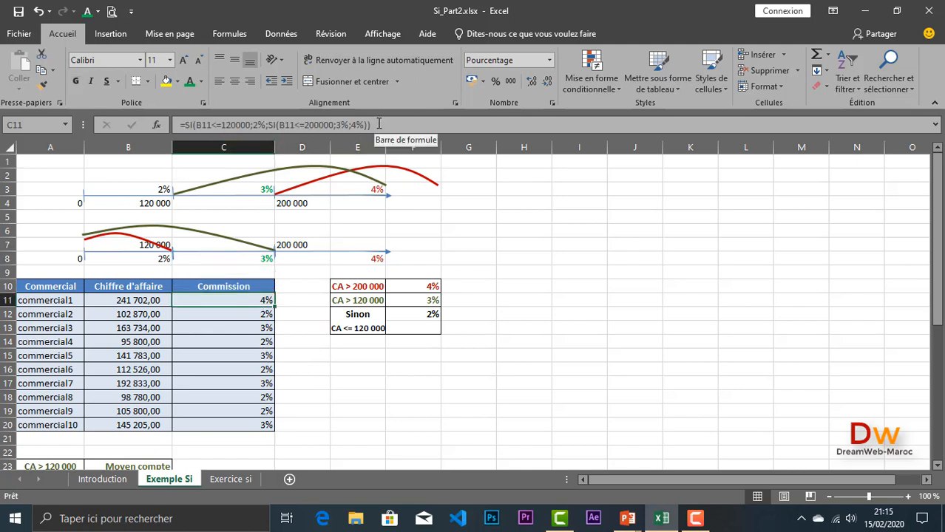
left_click_drag(371, 124, 214, 124)
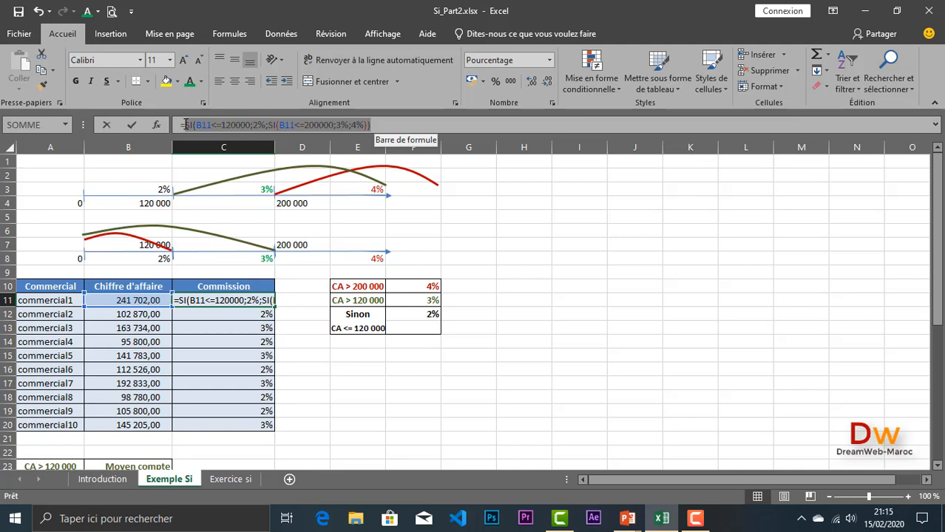
left_click(187, 124)
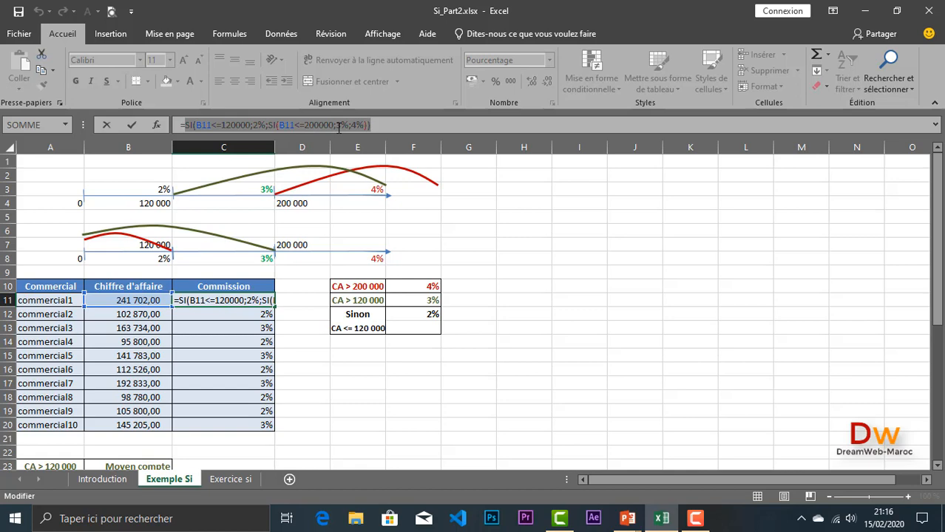
key("Return")
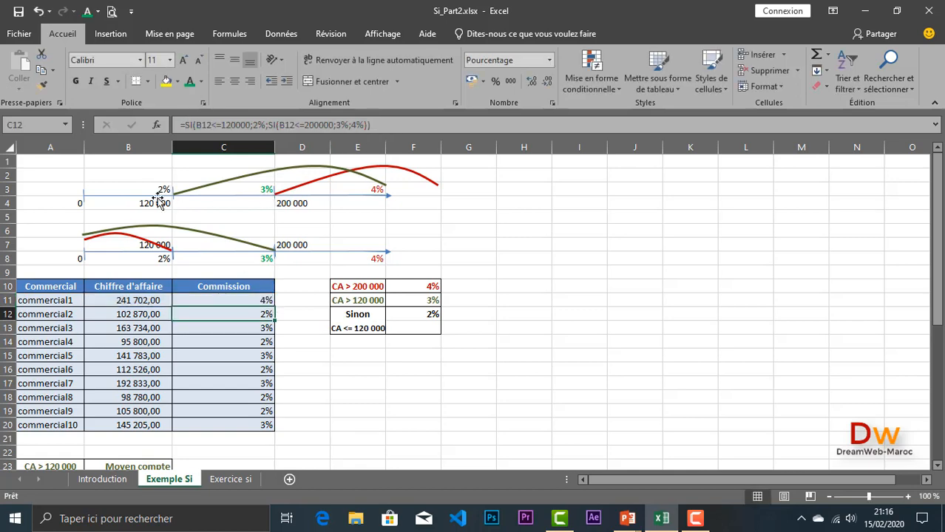
left_click_drag(119, 165, 120, 187)
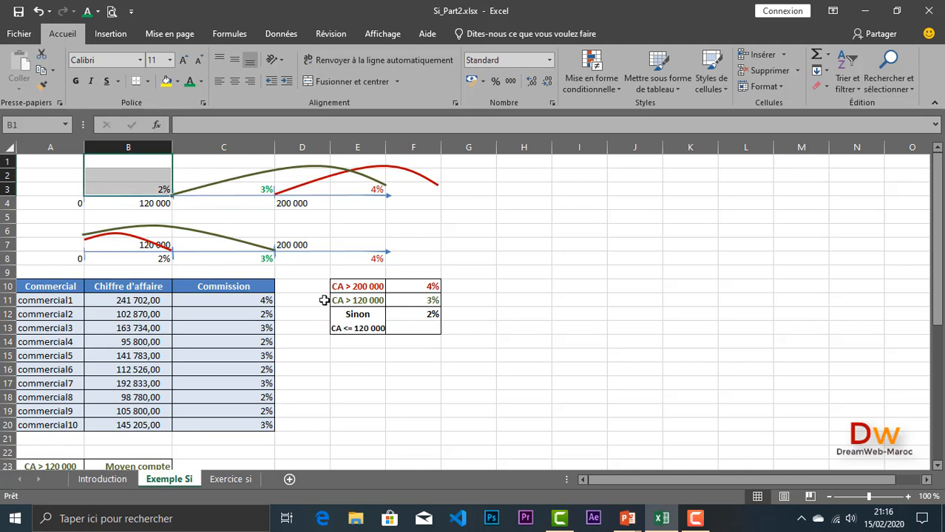
Clear the commission formulas from C11 to C20
left_click(258, 301)
left_click_drag(259, 340, 258, 410)
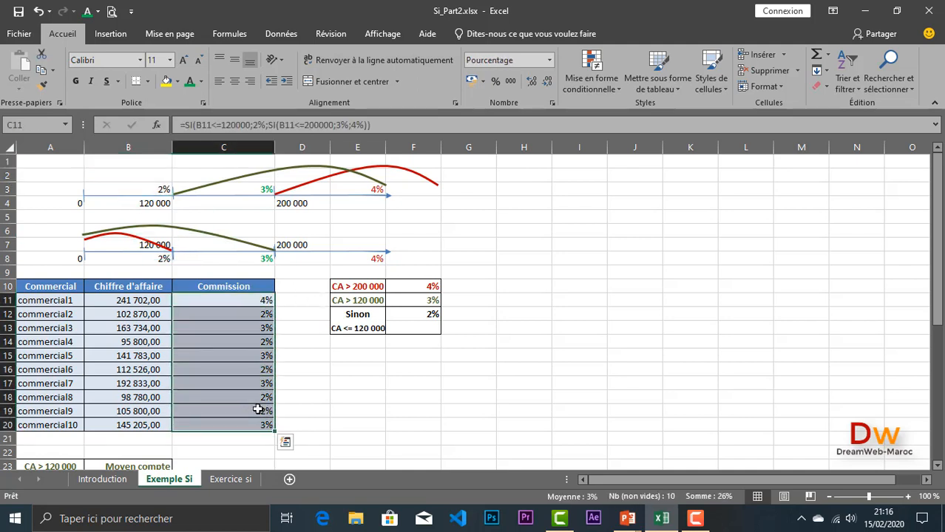
key("Delete")
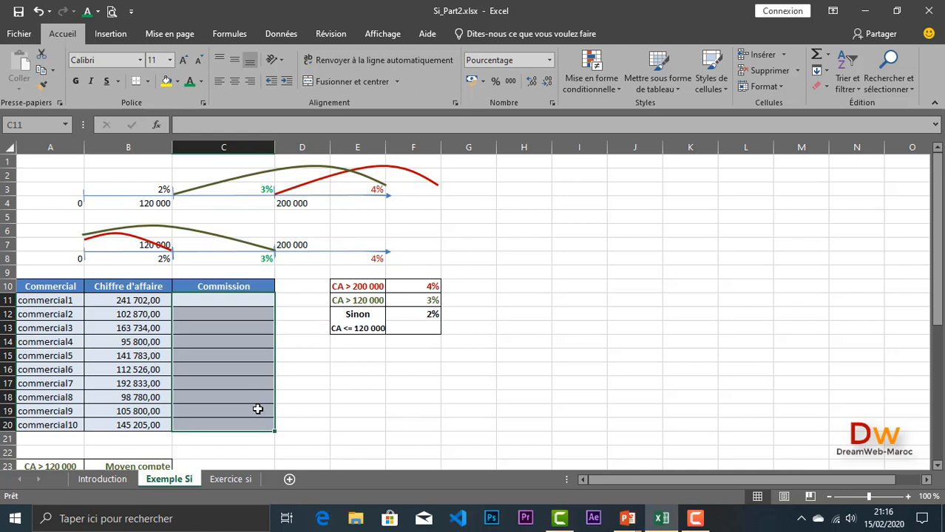
Start a SI formula in C11 that tests B11>200000 and returns 4% when true
left_click(242, 300)
type("=si")
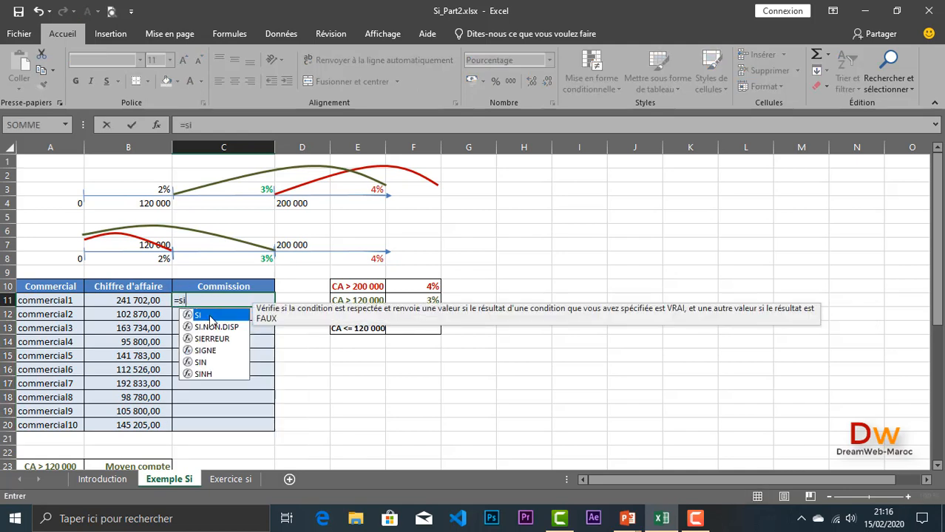
double_click(213, 316)
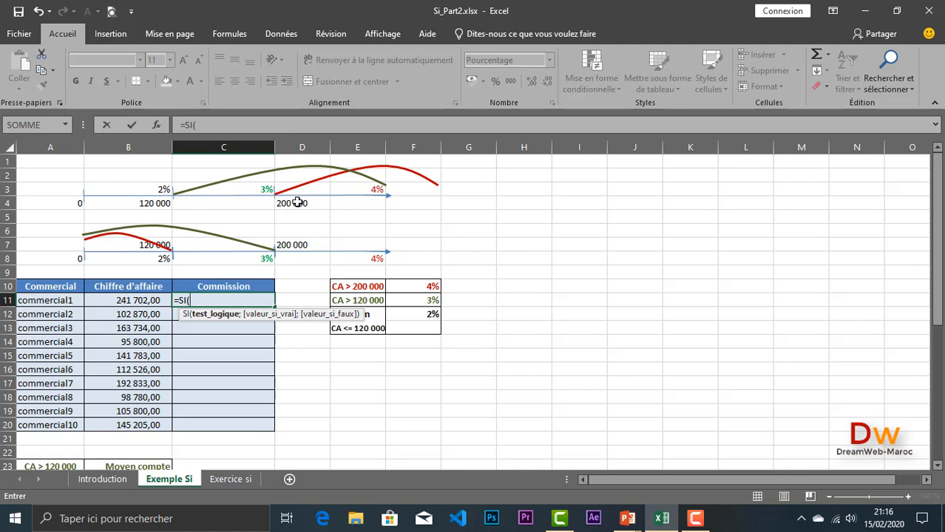
left_click(128, 302)
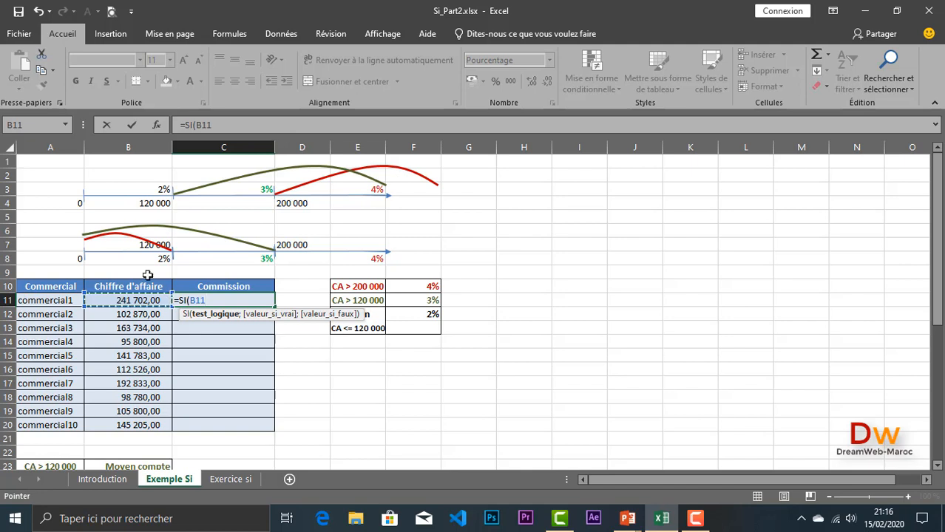
type("<")
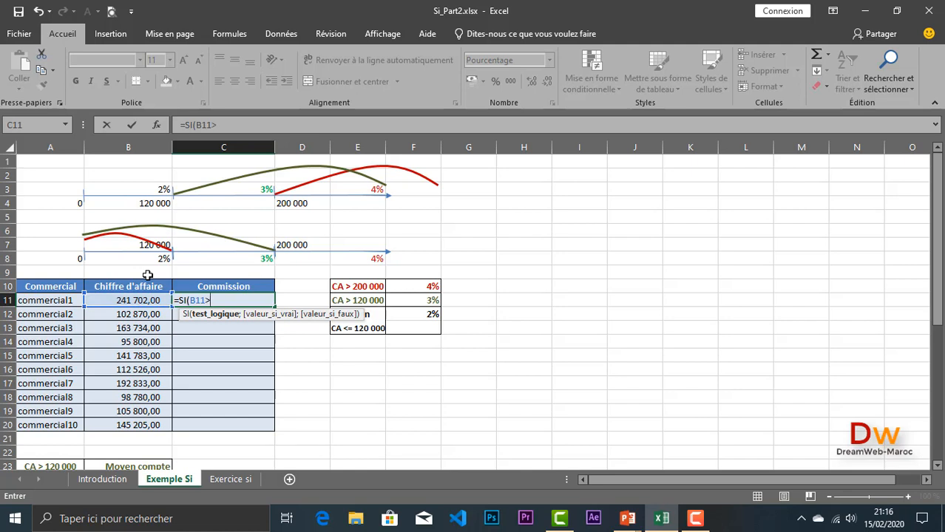
type("200000;")
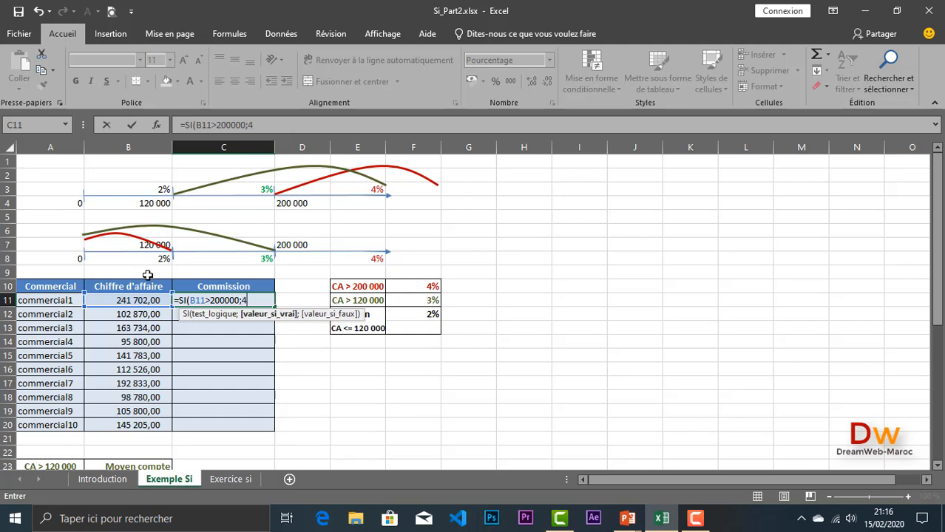
type("4%;")
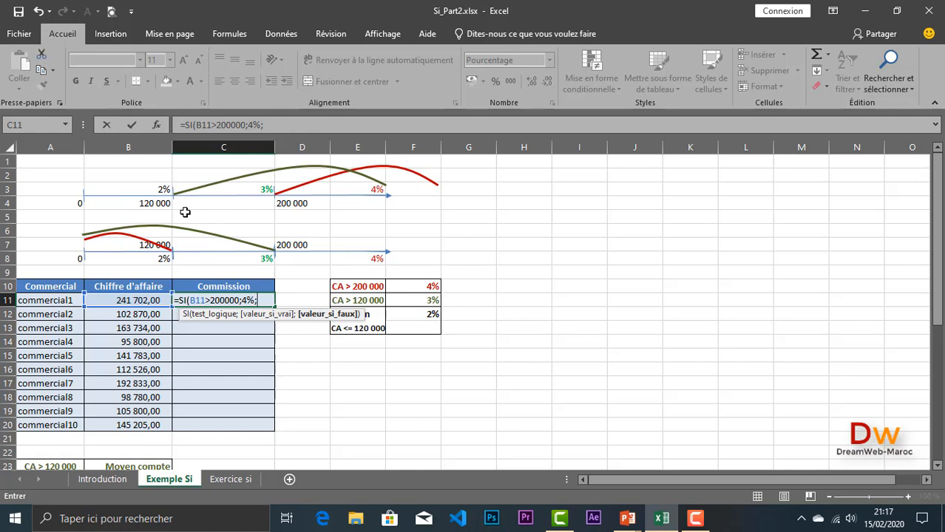
Complete the C11 formula with a nested SI(B11>120000;3%;2%) as the value if false
type("si")
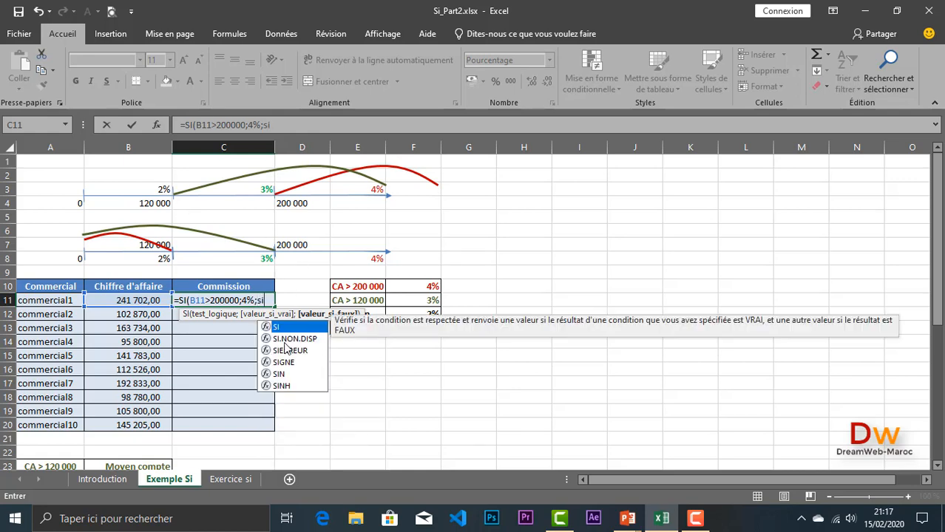
double_click(286, 329)
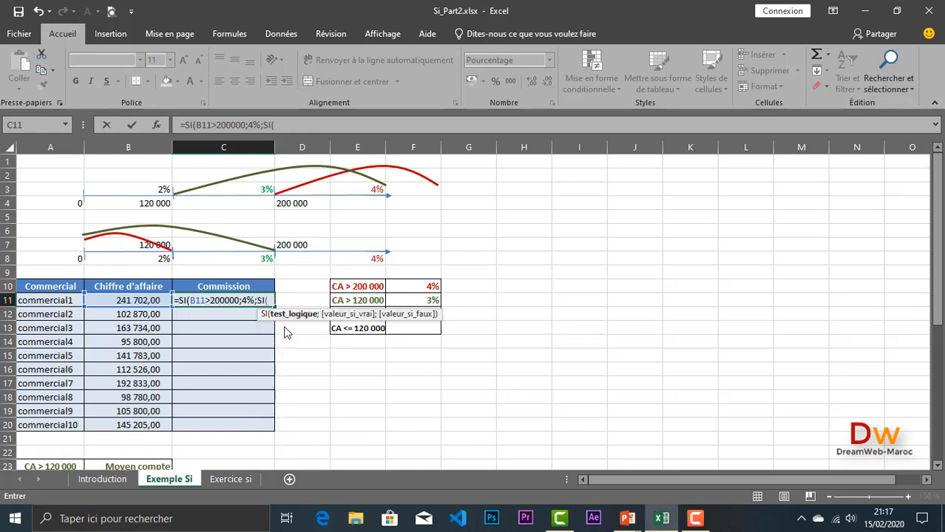
left_click(145, 299)
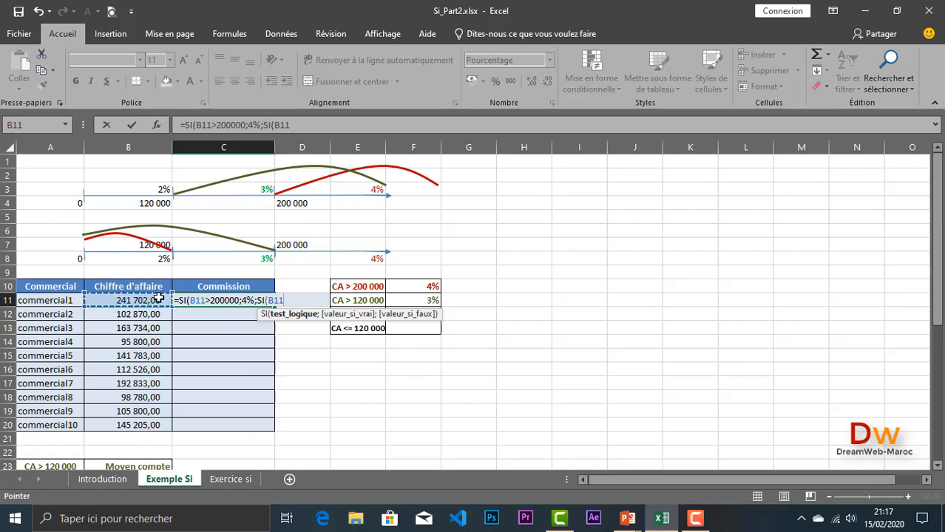
type("<")
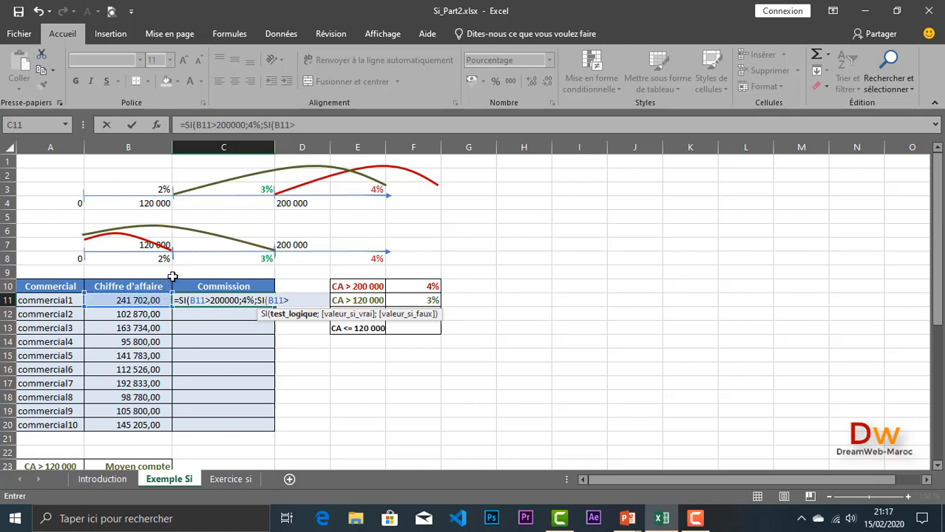
type("120000;")
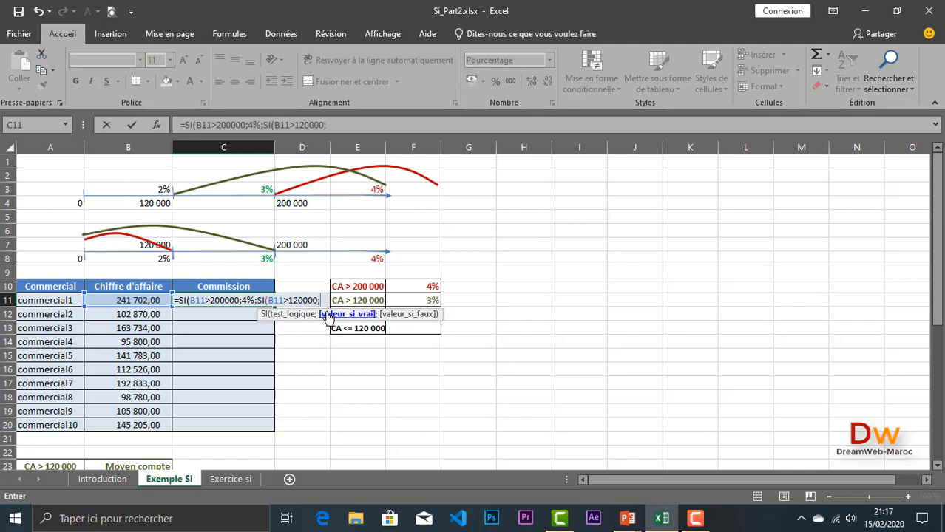
type("3%")
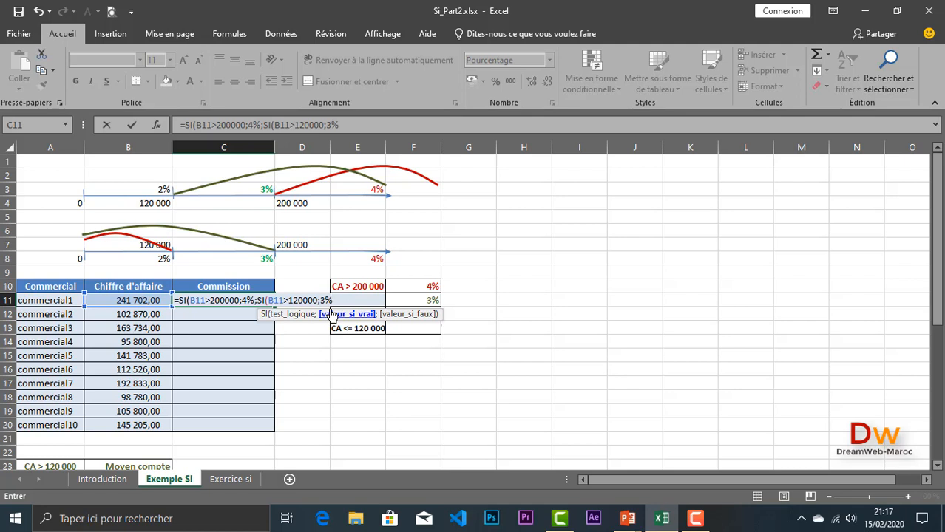
type(";2")
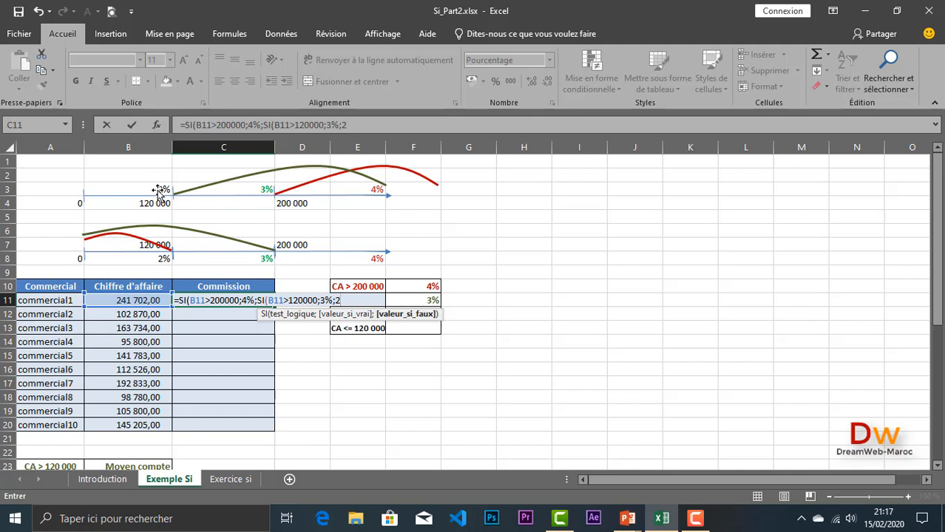
type("%")
type("))")
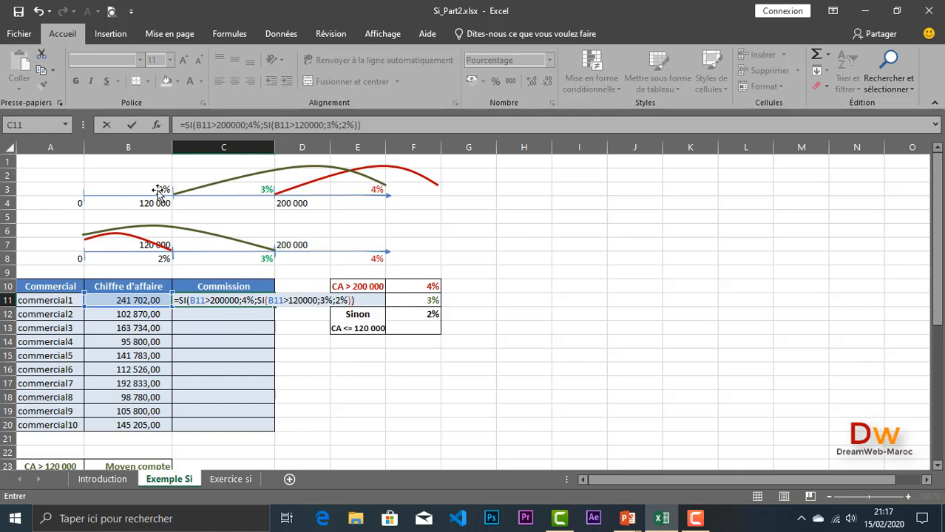
key("Return")
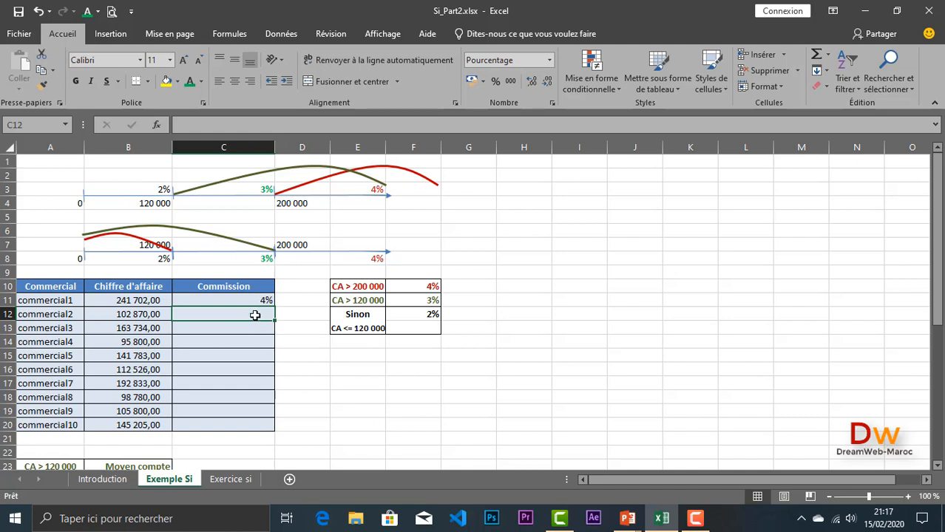
Copy the new commission formula from C11 down to C20
left_click(245, 298)
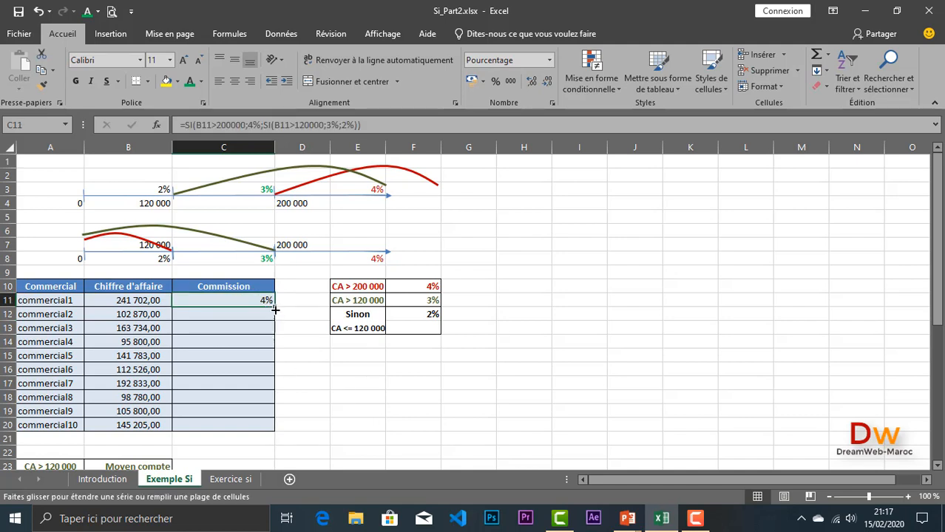
left_click_drag(275, 310, 277, 435)
left_click(216, 330)
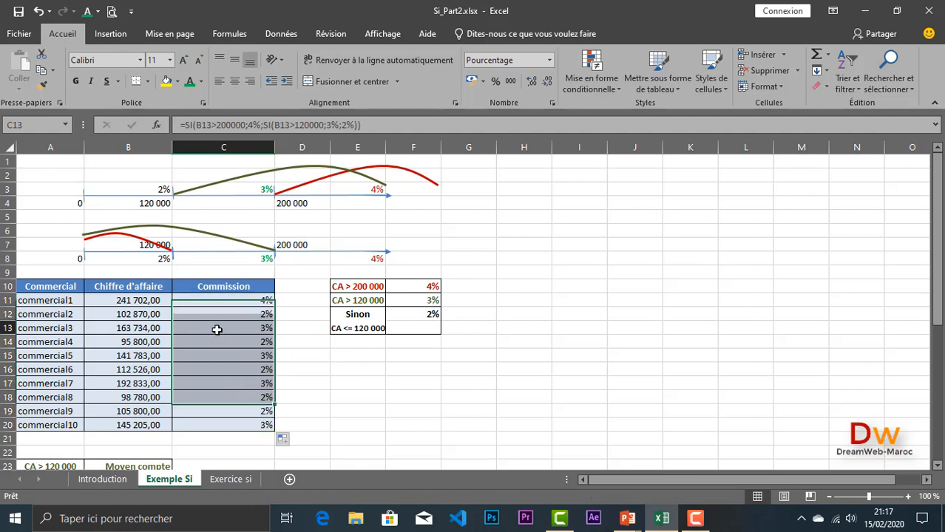
Try to multiply the 4%, 3% and 2% results of the C11 formula by B11, and undo the change
left_click(221, 299)
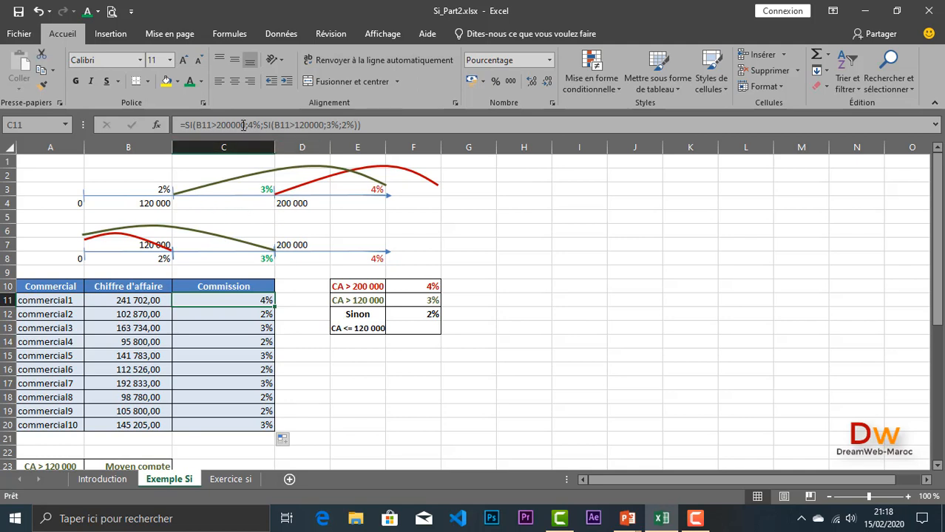
double_click(216, 300)
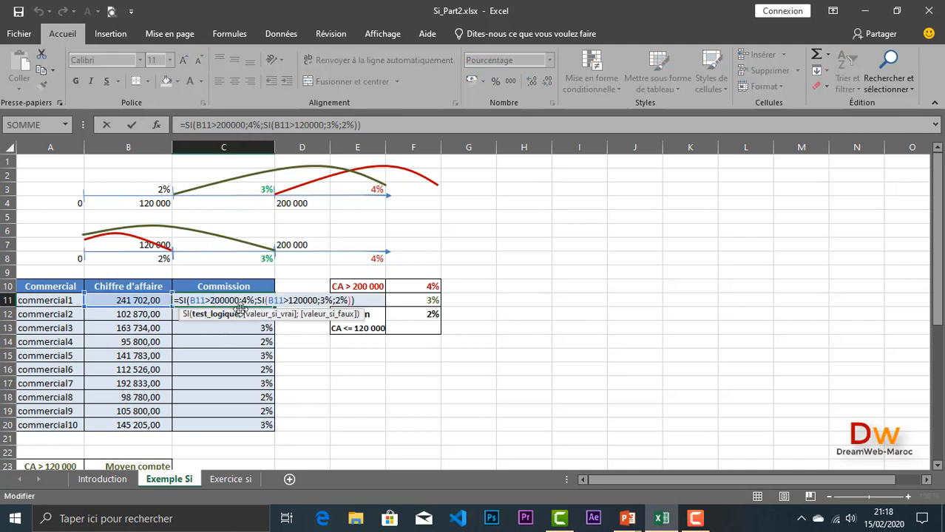
left_click(255, 300)
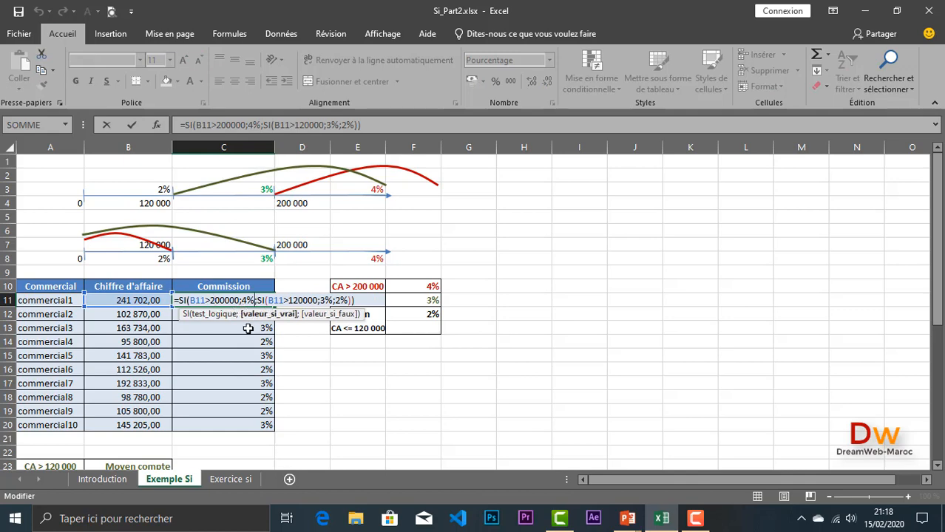
type("*")
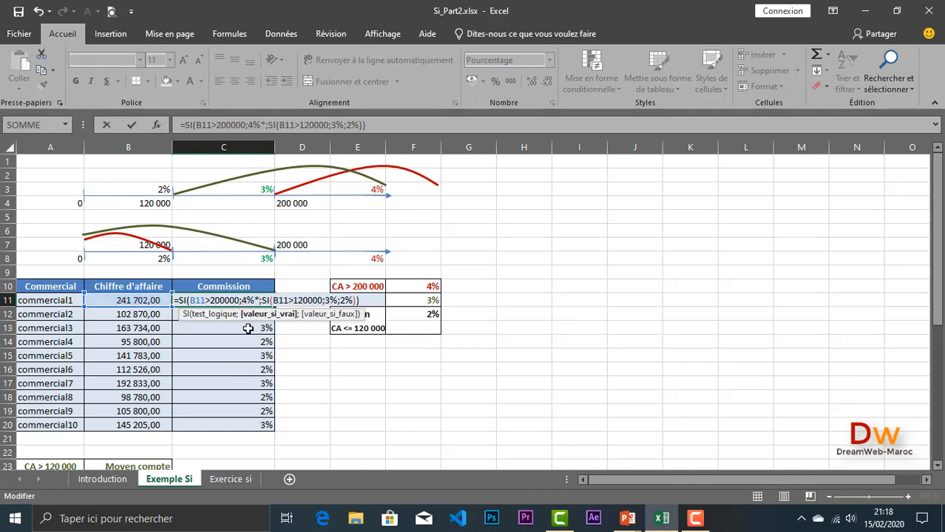
left_click(143, 301)
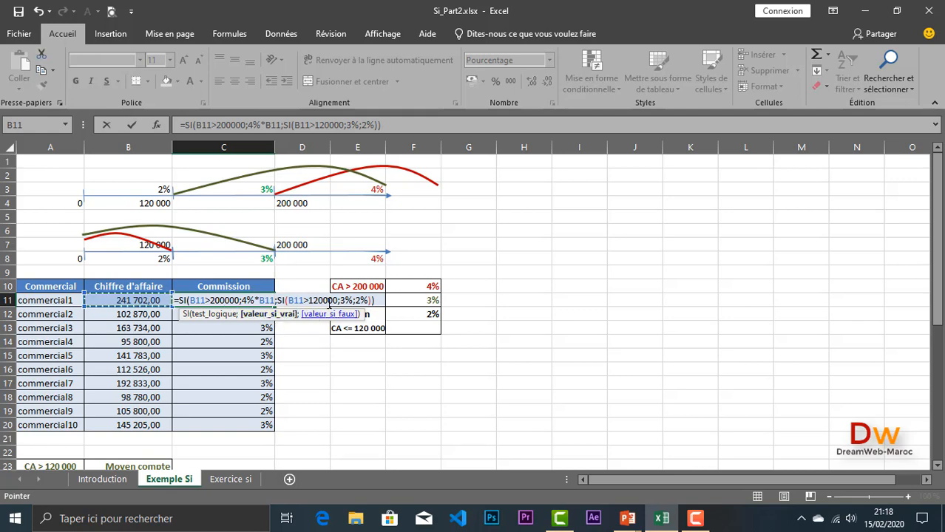
left_click(353, 300)
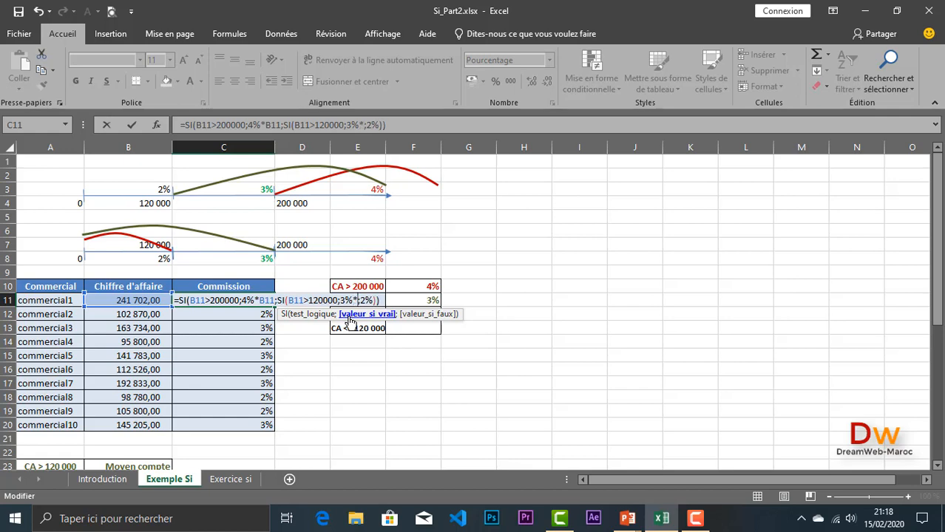
type("*")
left_click(120, 300)
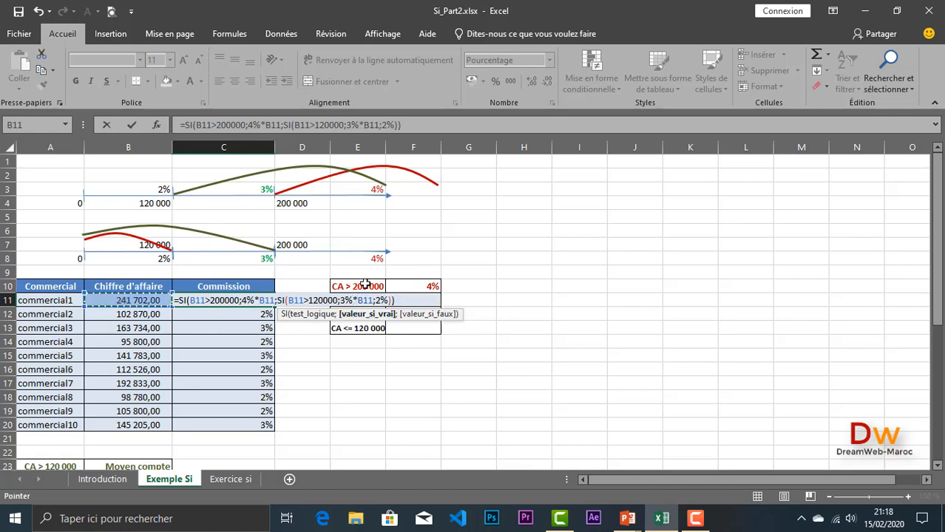
left_click(387, 301)
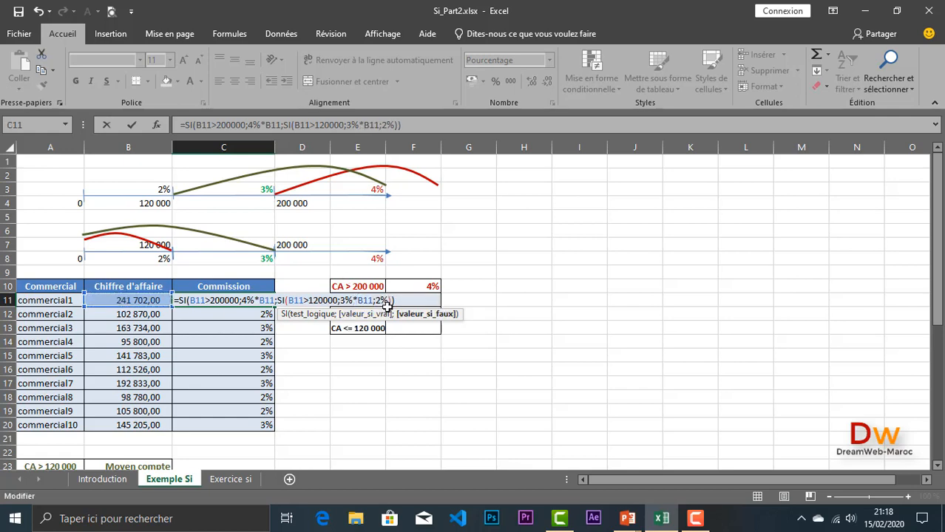
type("*")
left_click(135, 299)
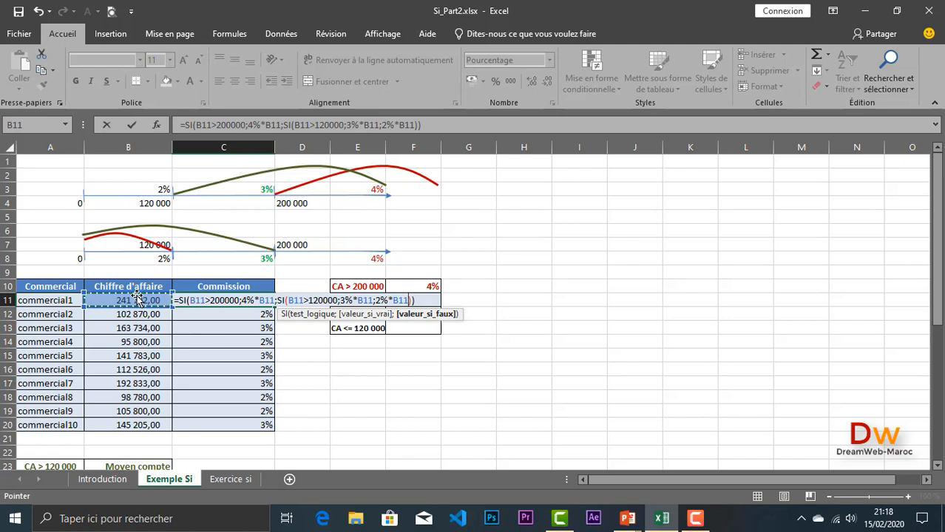
key("Return")
left_click(233, 300)
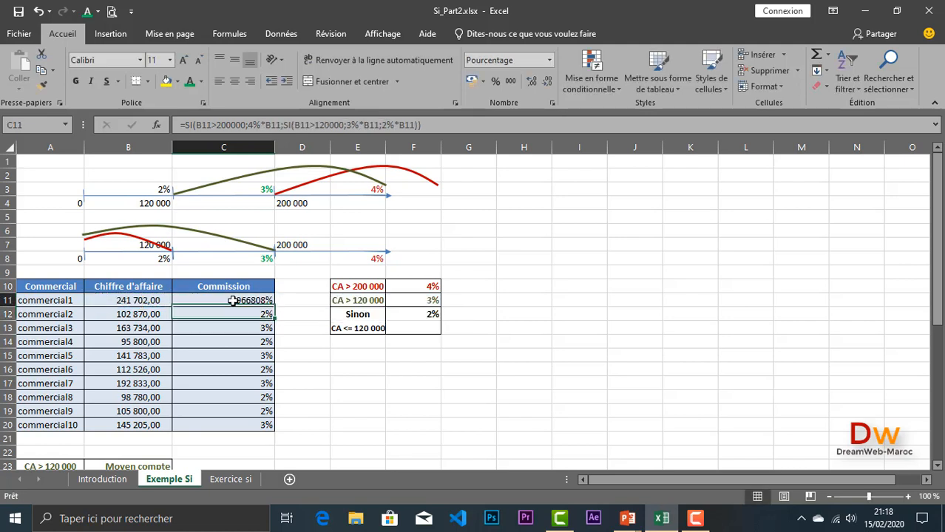
left_click(38, 12)
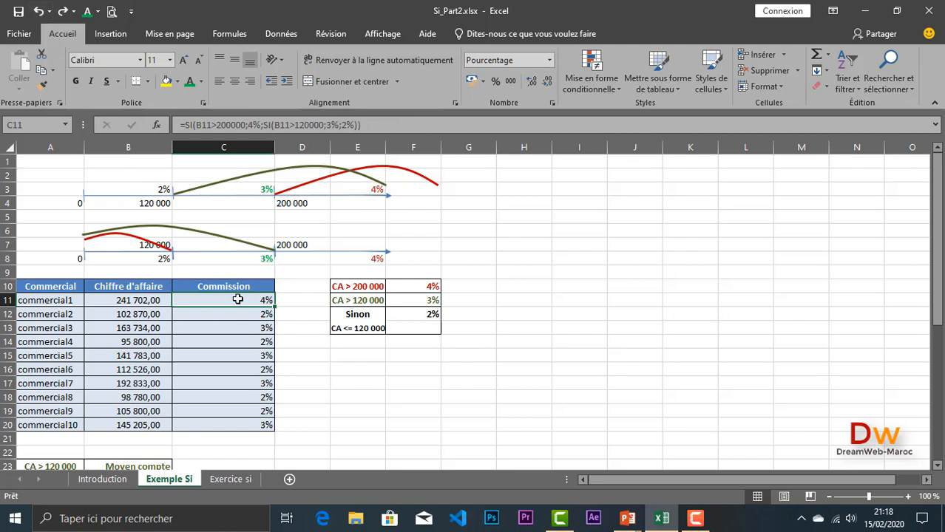
Set the number format of the commission cells C11 to C20 to Standard
left_click_drag(237, 300, 232, 426)
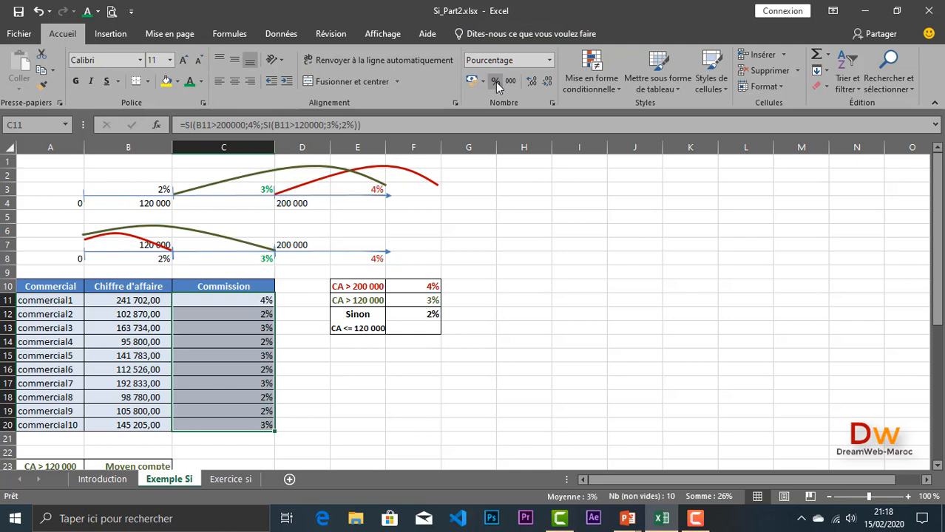
left_click(553, 103)
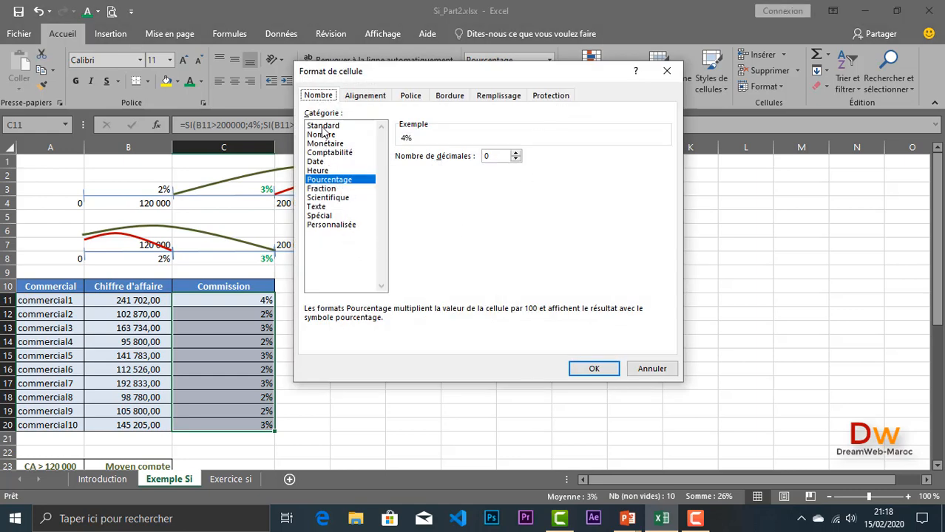
left_click(323, 127)
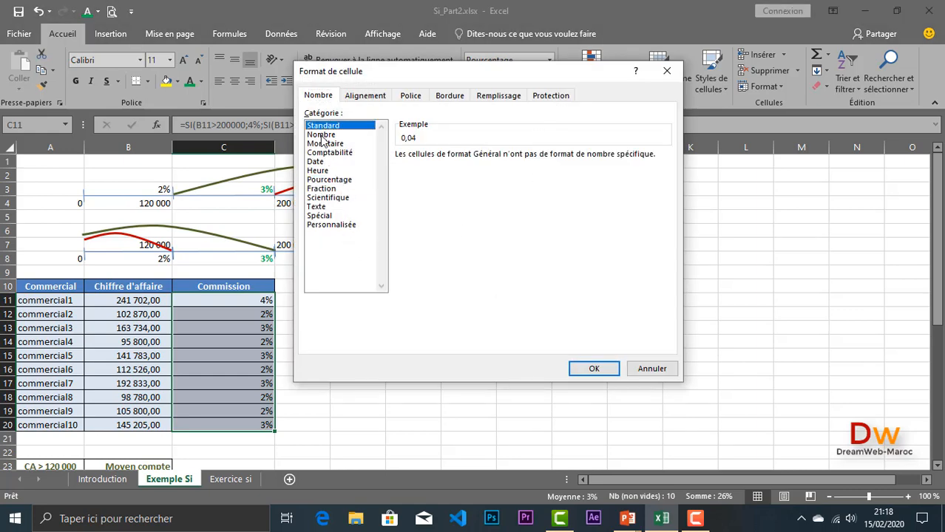
left_click(580, 369)
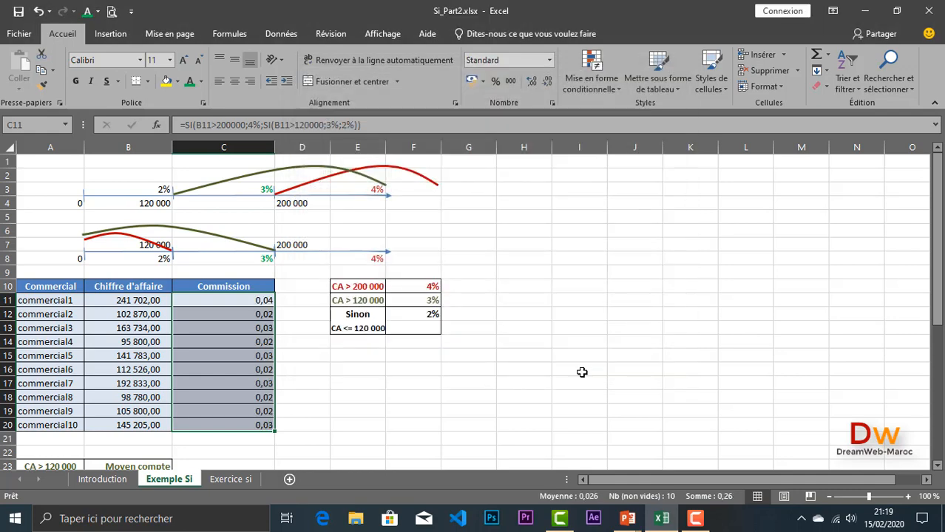
Change the C11 formula to =SI(B11>200000;4%*B11;SI(B11>120000;3%*B11;2%*B11)) so it returns commission amounts
left_click(260, 125)
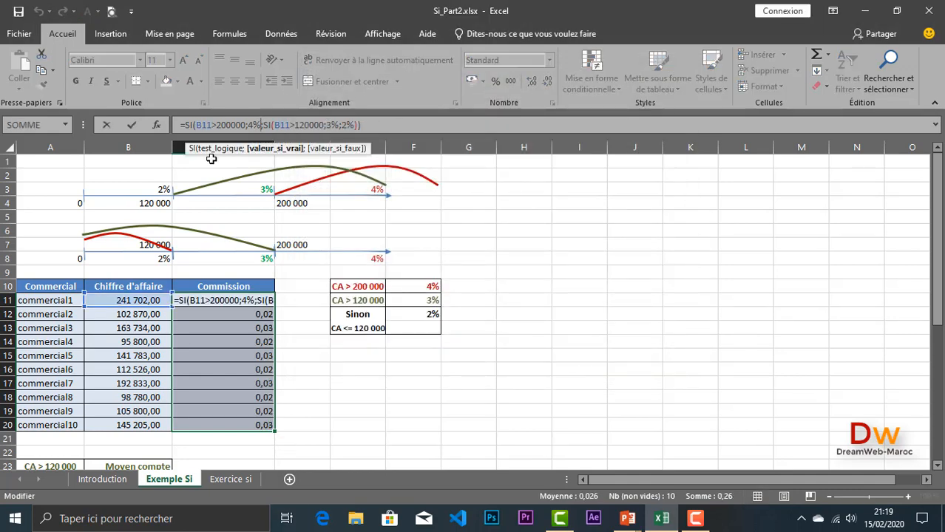
type("*")
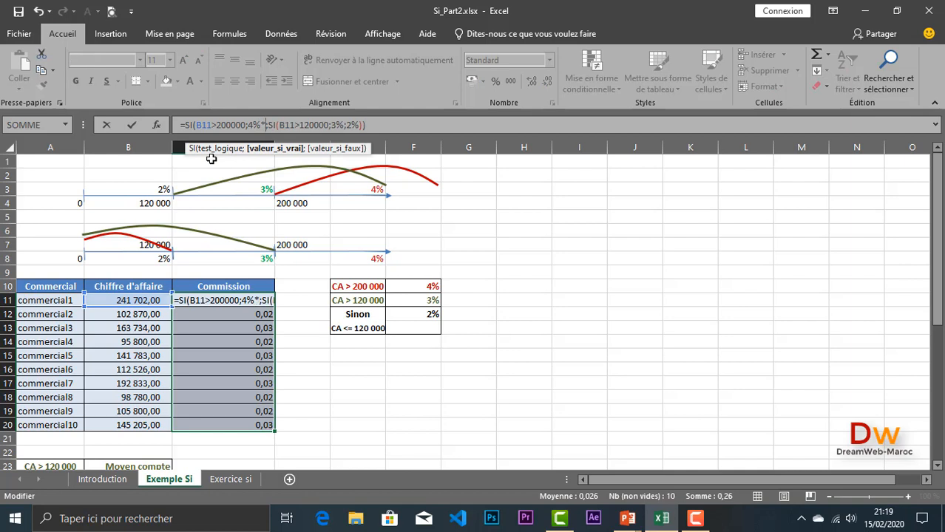
left_click(129, 301)
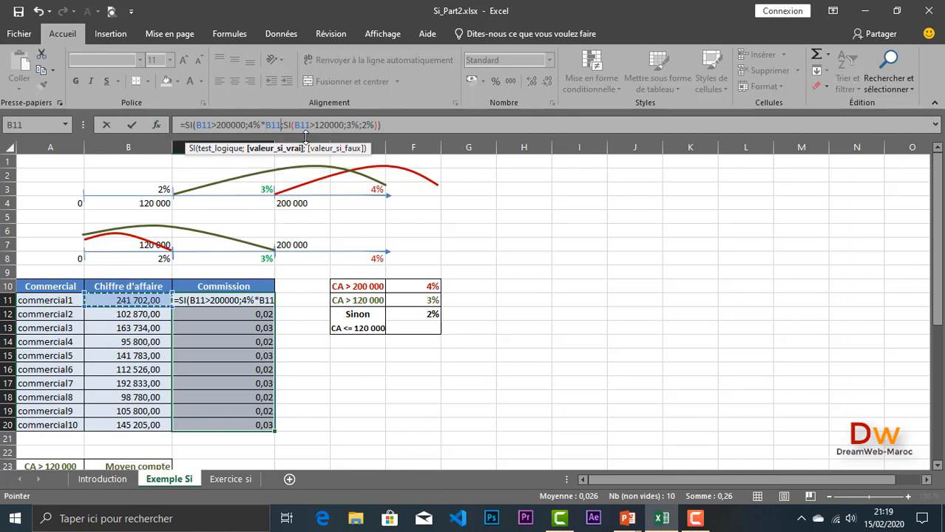
left_click(357, 128)
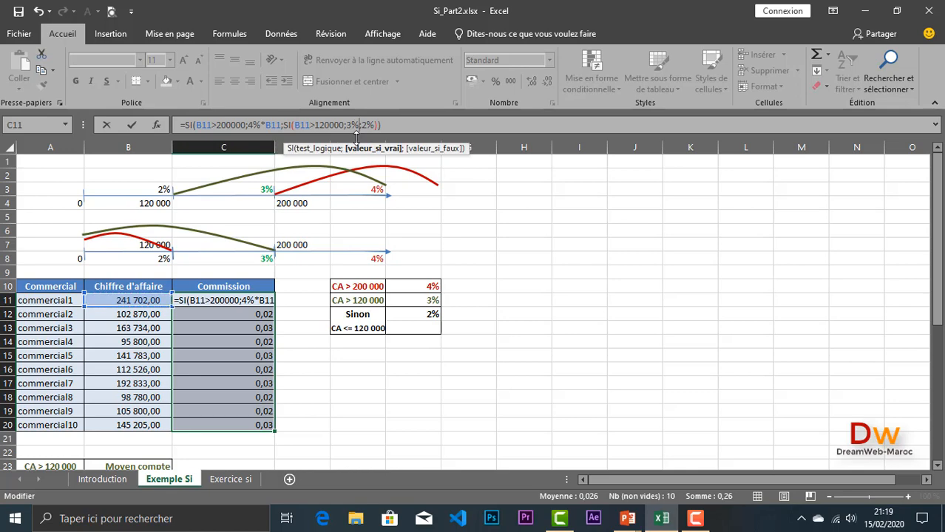
type("*")
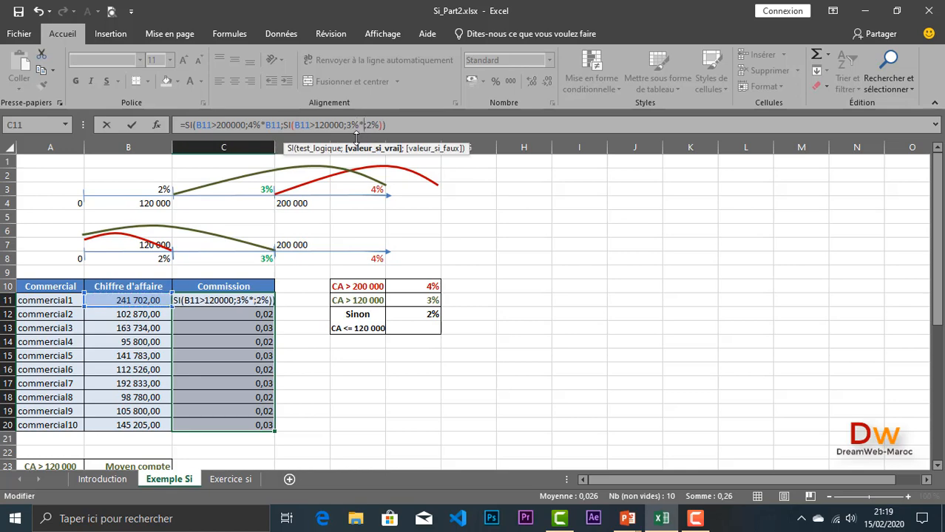
left_click(152, 301)
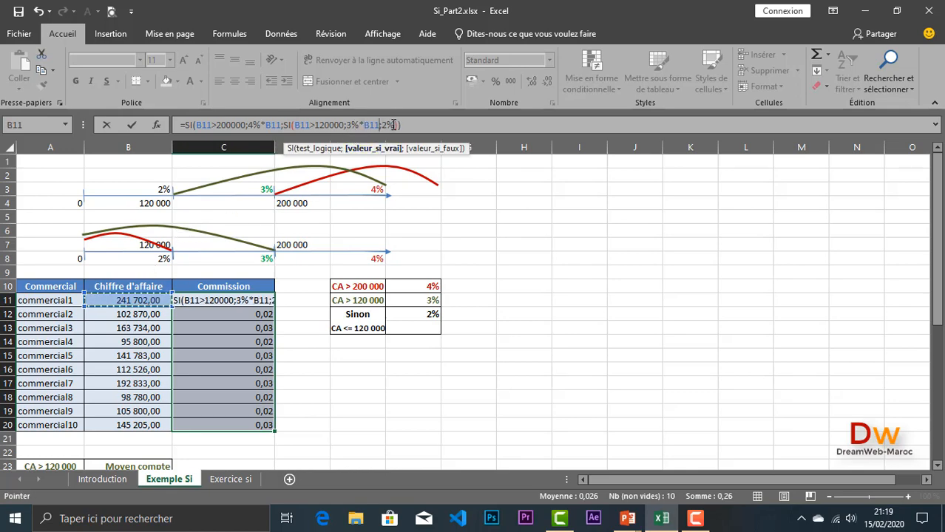
left_click(398, 133)
type("*")
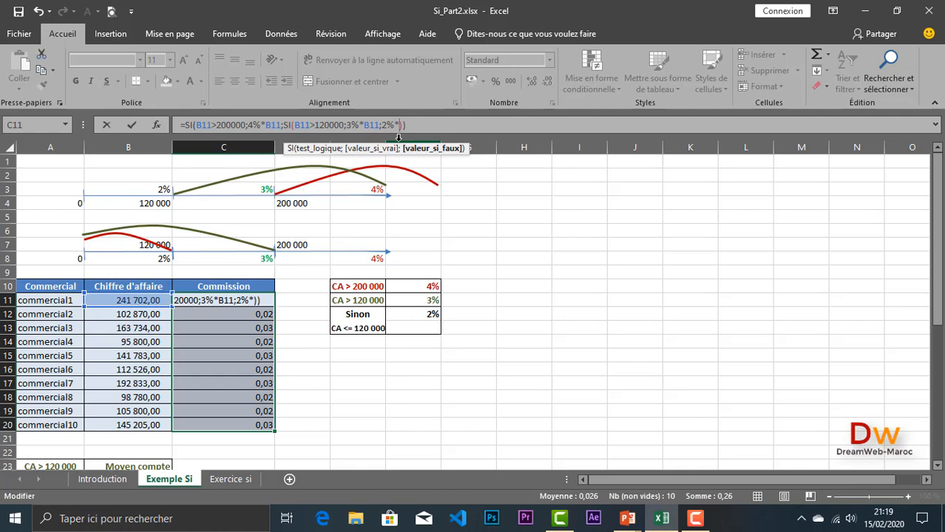
left_click(121, 302)
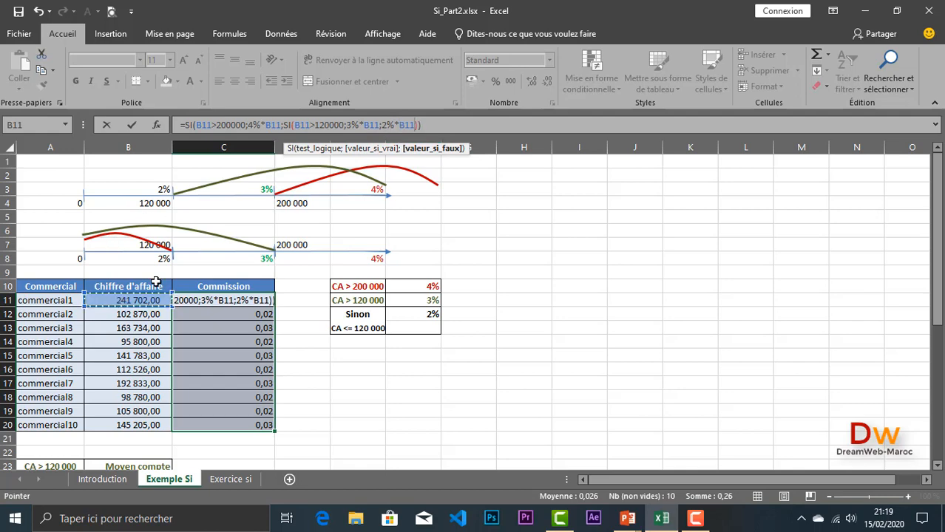
key("Return")
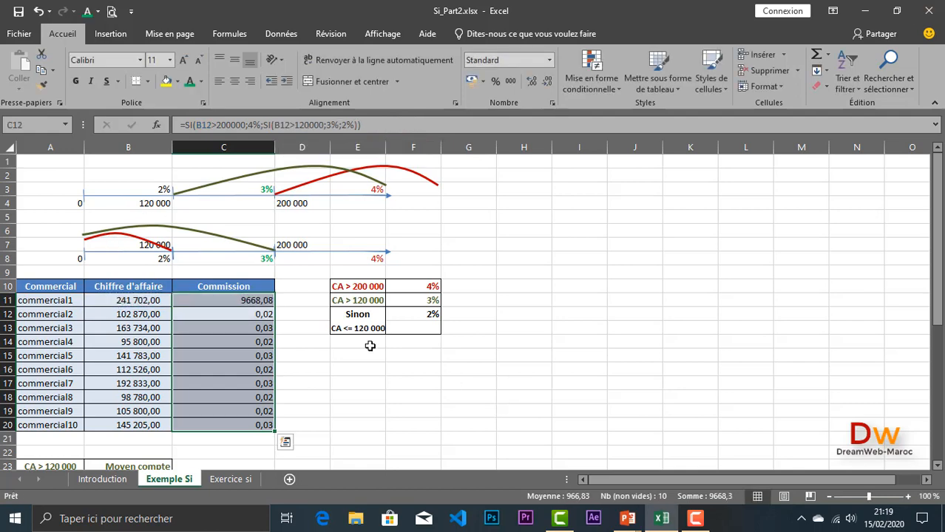
Copy the updated commission formula from C11 down to C20 and check the formulas in C12 to C14
left_click(255, 301)
left_click_drag(275, 309, 260, 427)
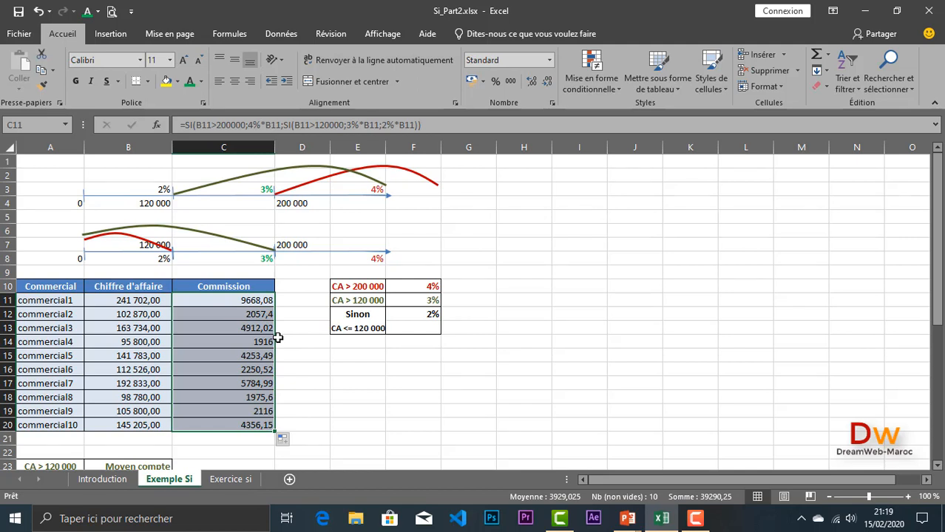
left_click(224, 314)
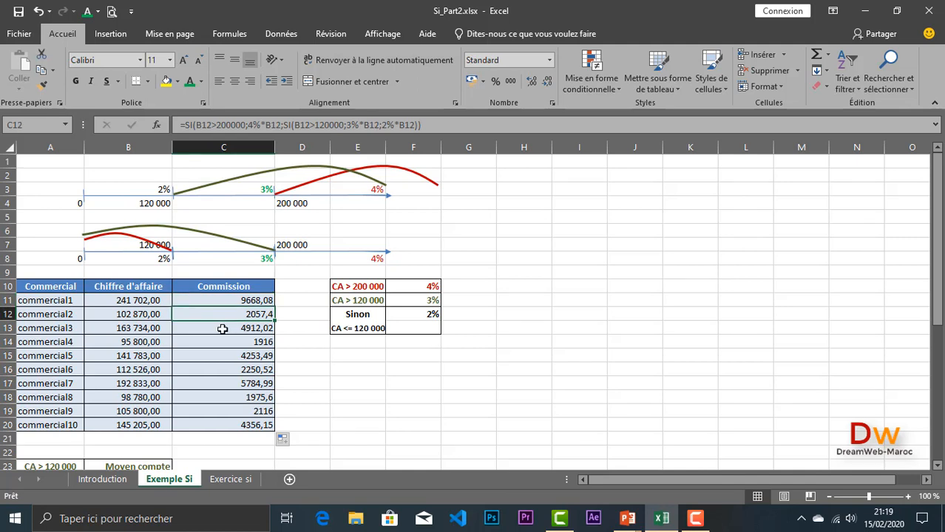
left_click(223, 329)
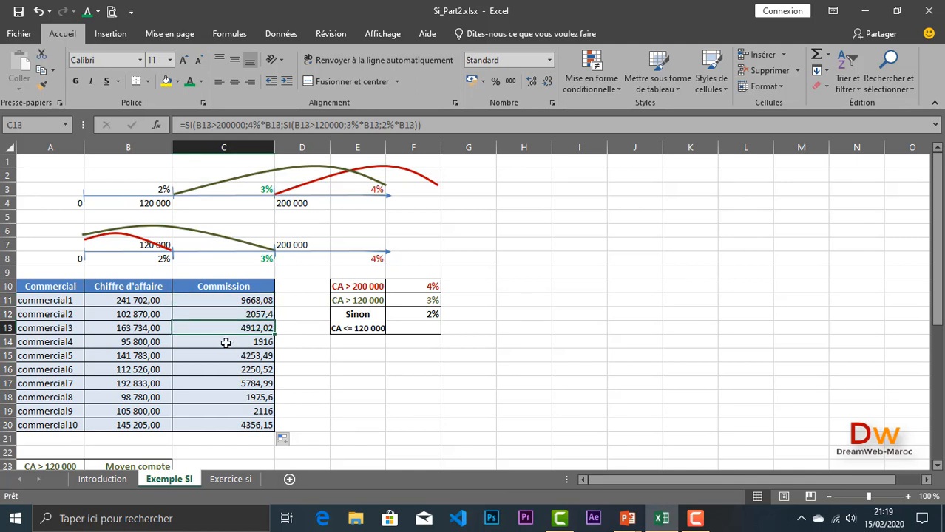
left_click(226, 343)
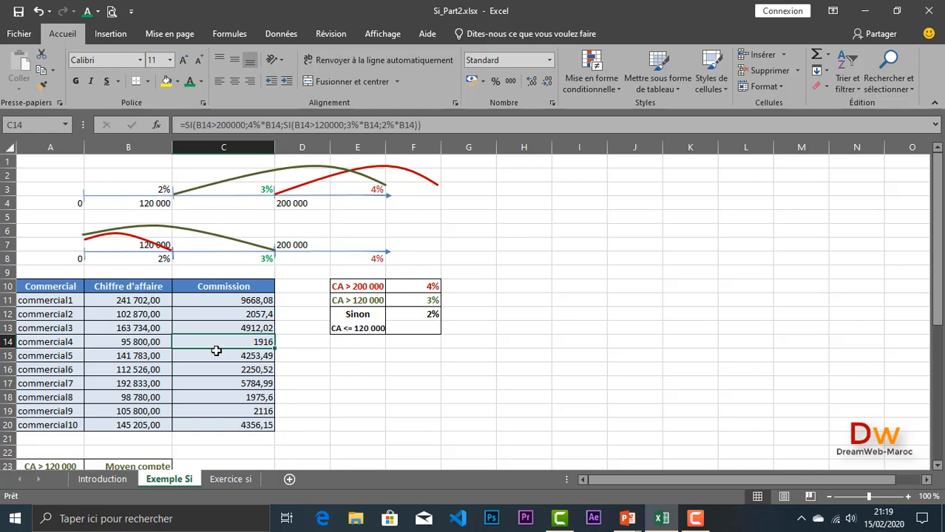
Look over the account category criteria and the Catégorie table below the commission table
scroll(216, 350, "down", 2)
scroll(216, 351, "down", 4)
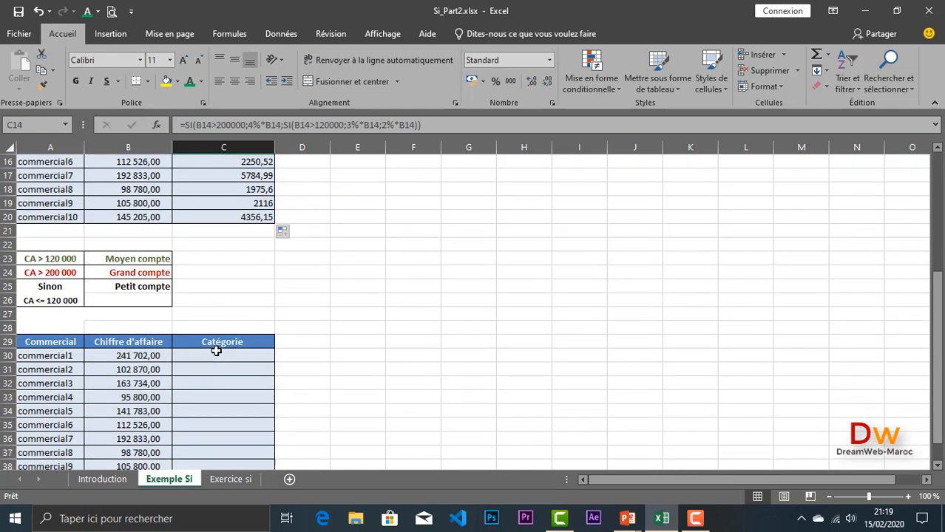
scroll(222, 354, "up", 1)
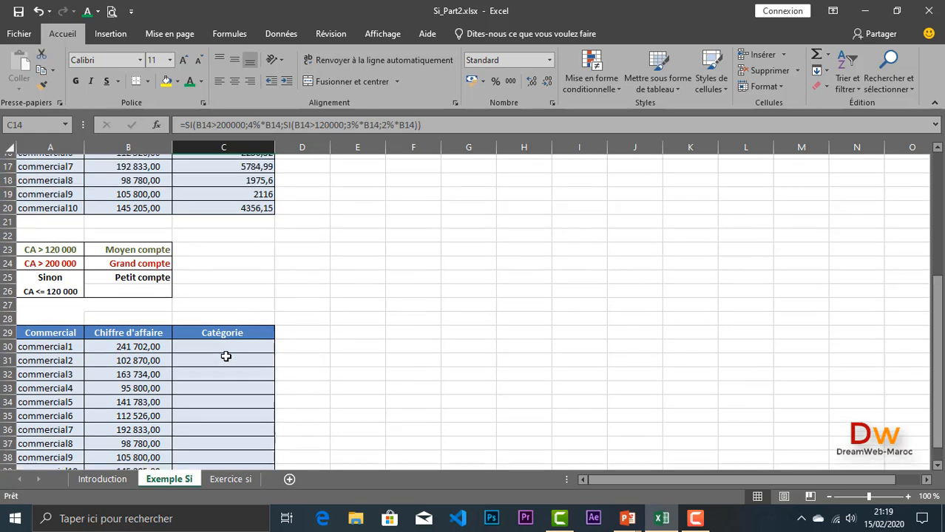
scroll(226, 356, "up", 2)
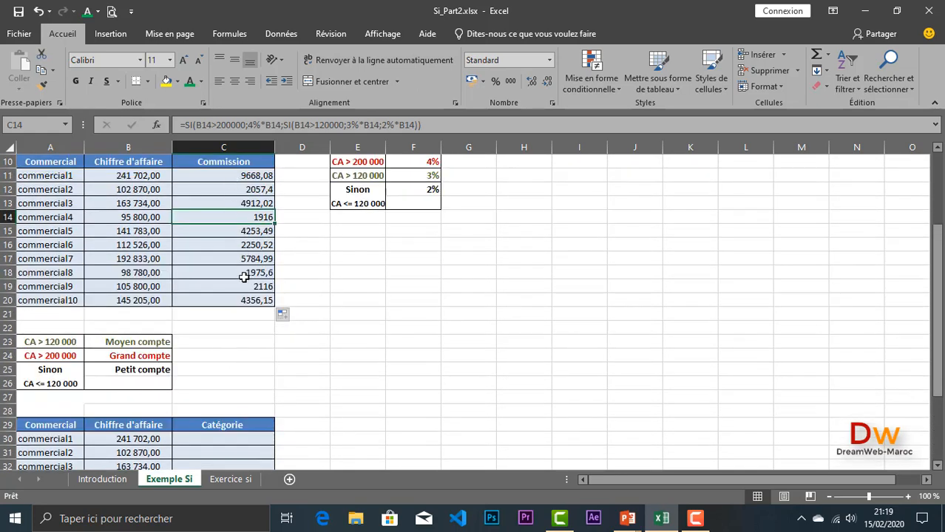
scroll(244, 276, "down", 3)
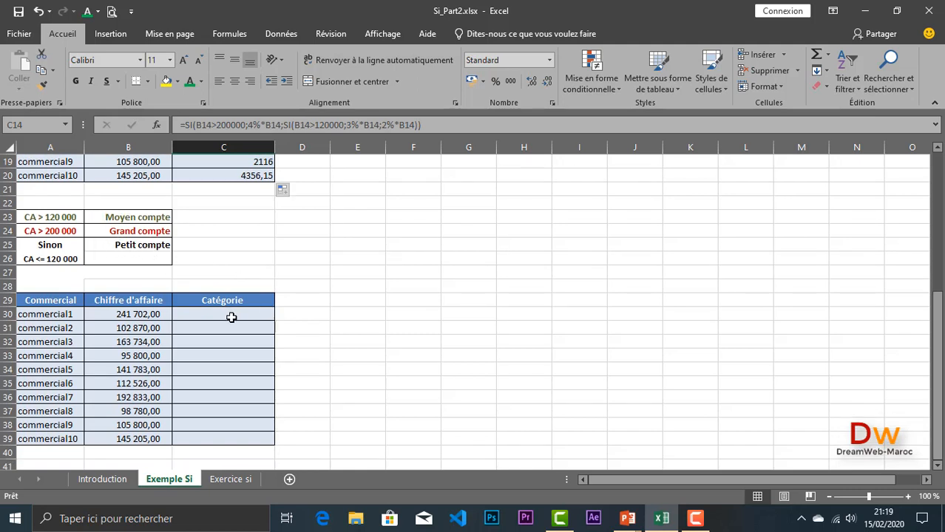
scroll(224, 311, "up", 6)
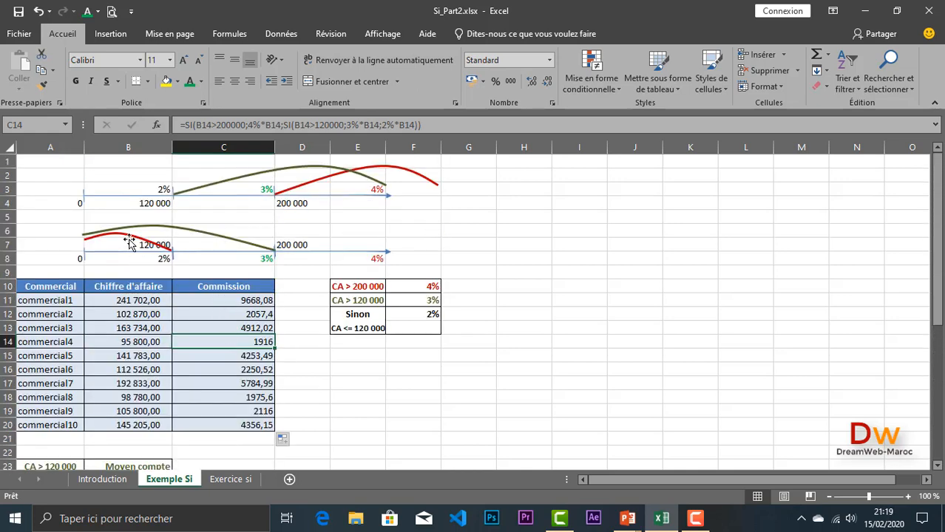
Examine the 4%*B11 and 3%*B11 arguments in the nested SI commission formula of C11
left_click(244, 300)
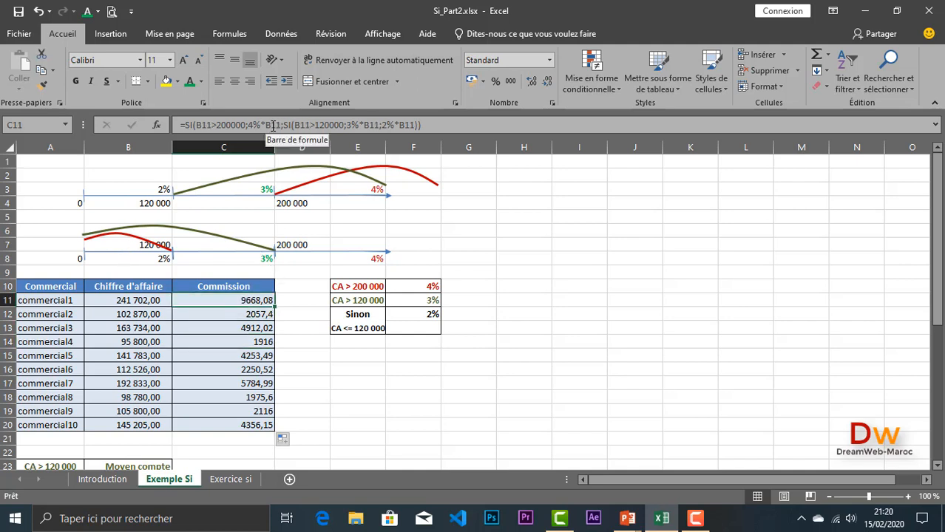
left_click_drag(248, 125, 280, 125)
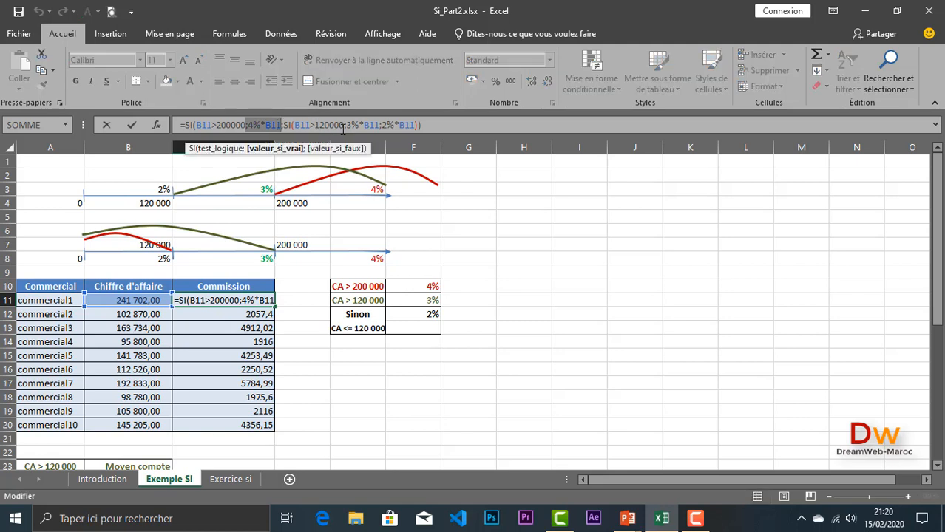
left_click_drag(346, 125, 379, 125)
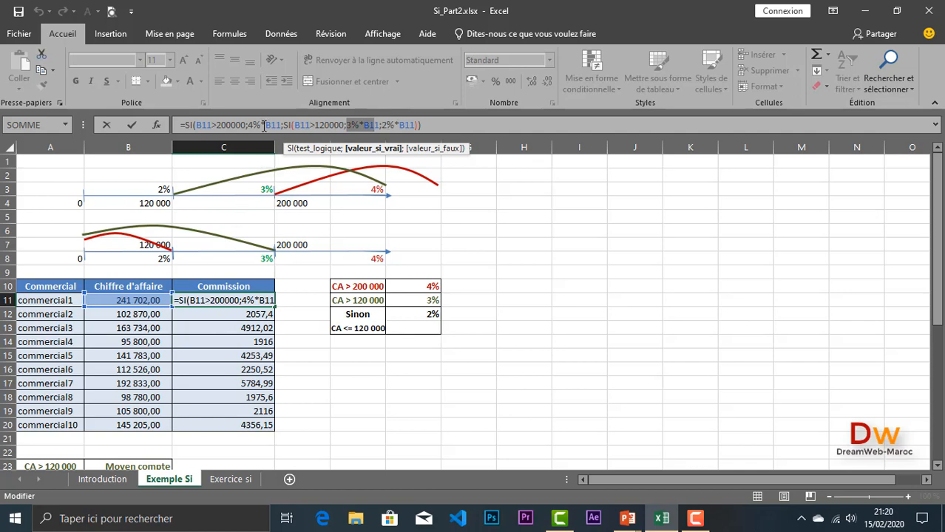
key("Return")
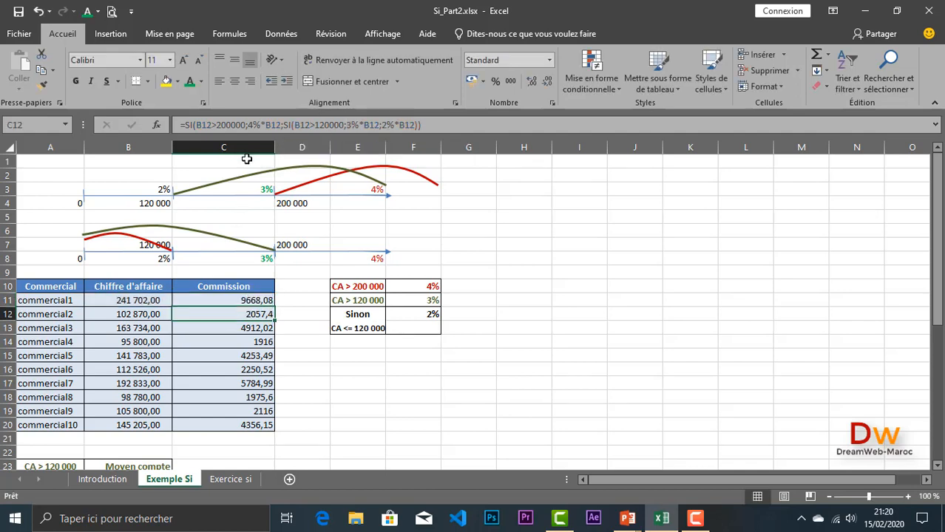
Start an SI formula in Catégorie cell C30 that tests B30>200000 and returns "grands comptes" if true
scroll(265, 309, "down", 3)
scroll(265, 309, "down", 3)
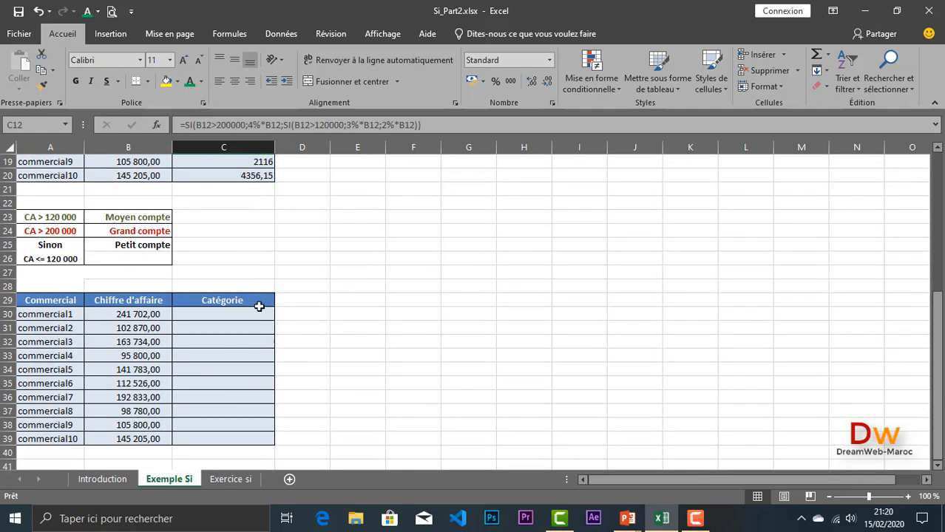
left_click(244, 315)
type("=s")
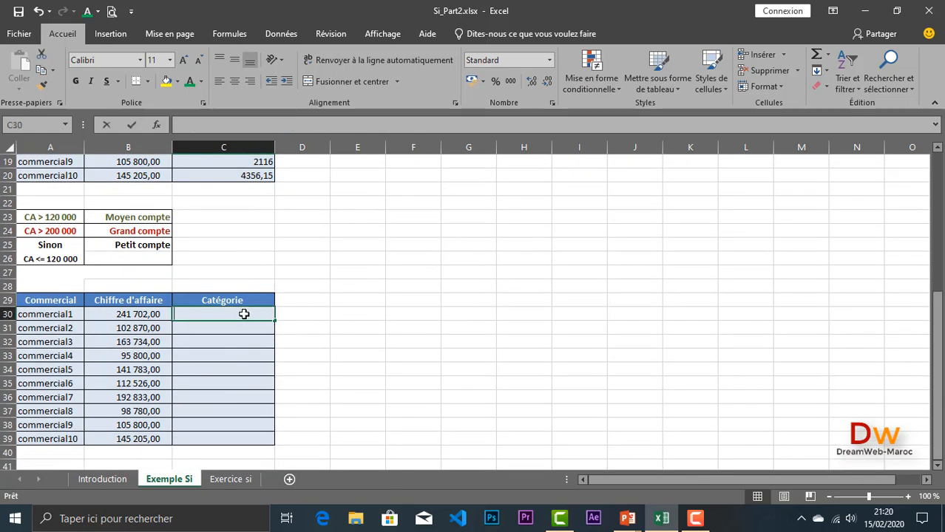
type("i")
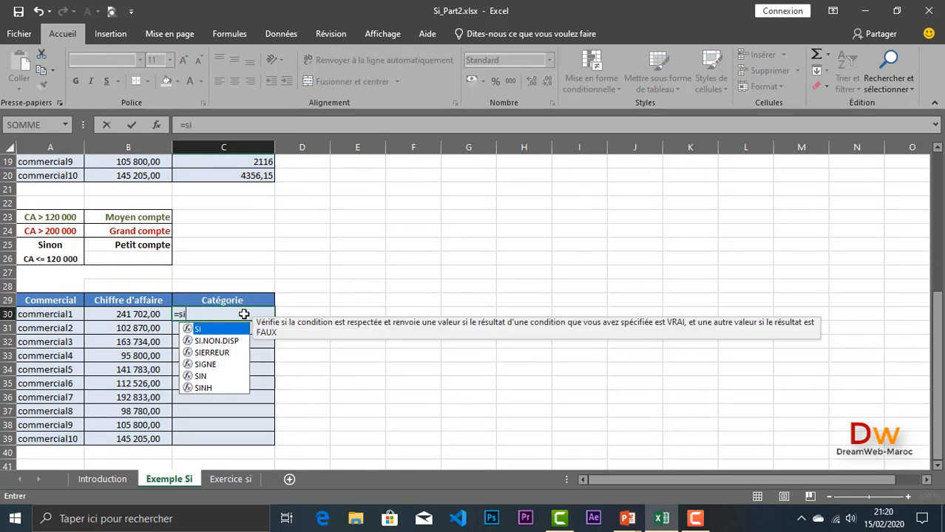
double_click(216, 331)
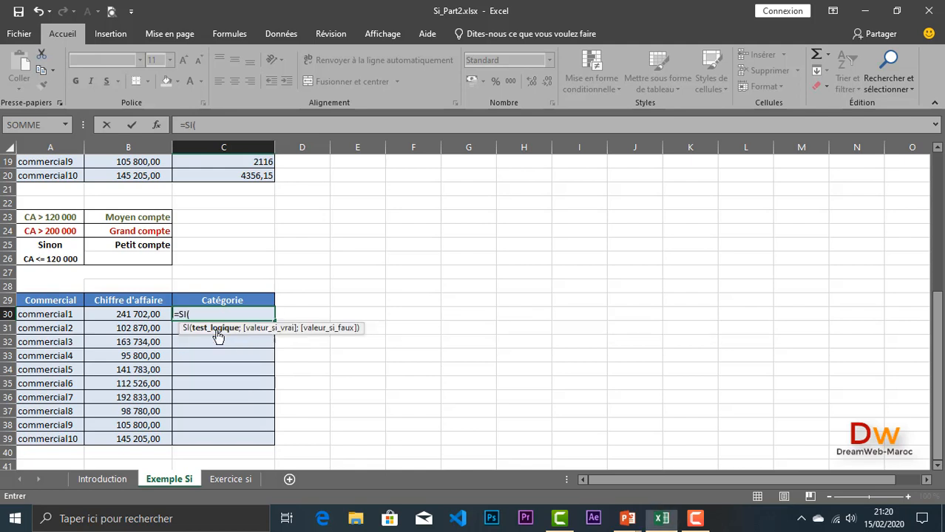
left_click(145, 314)
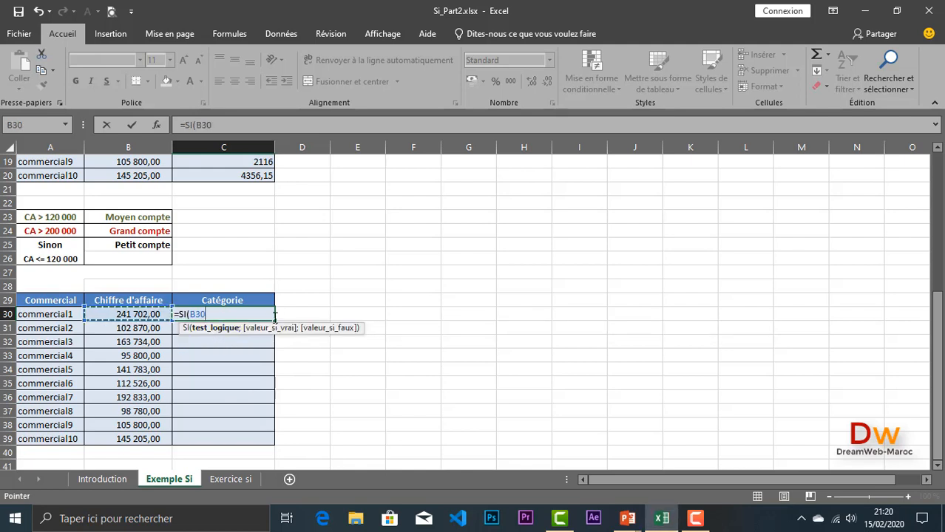
type("<")
type("200000")
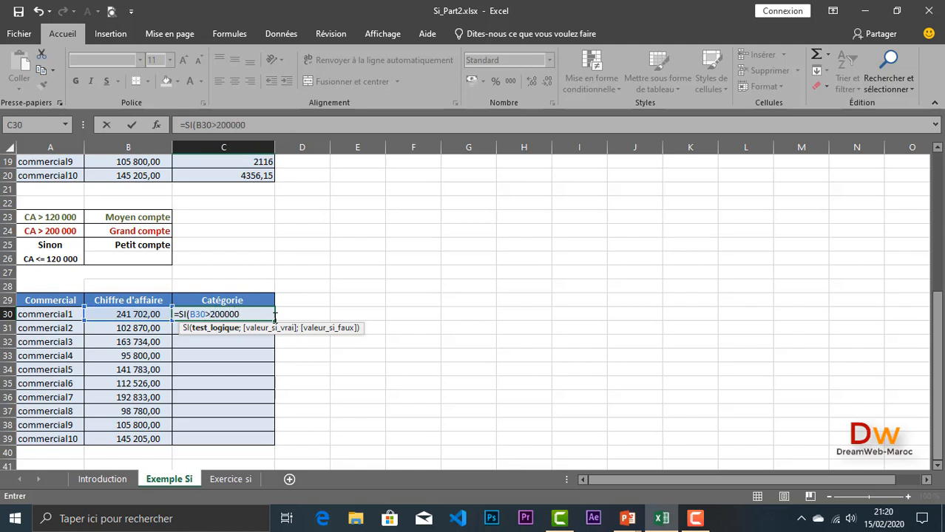
type(";")
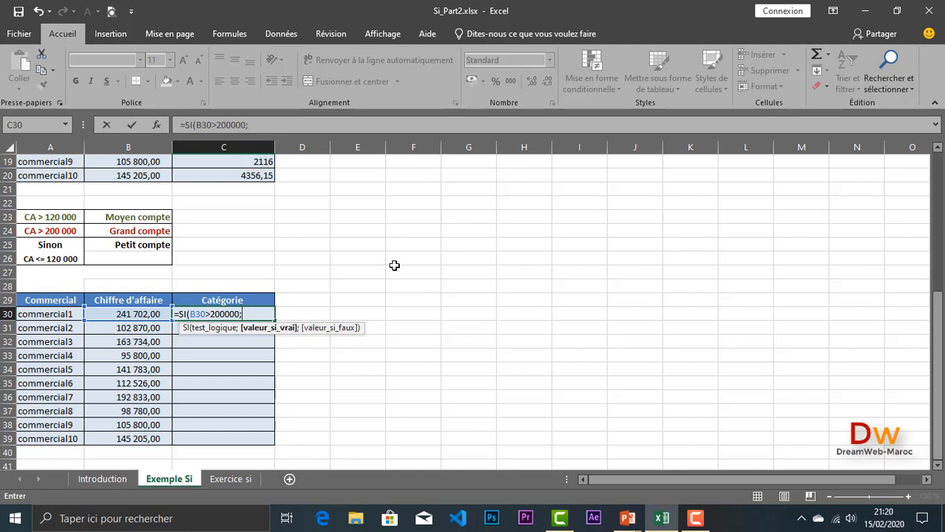
type("\"grands")
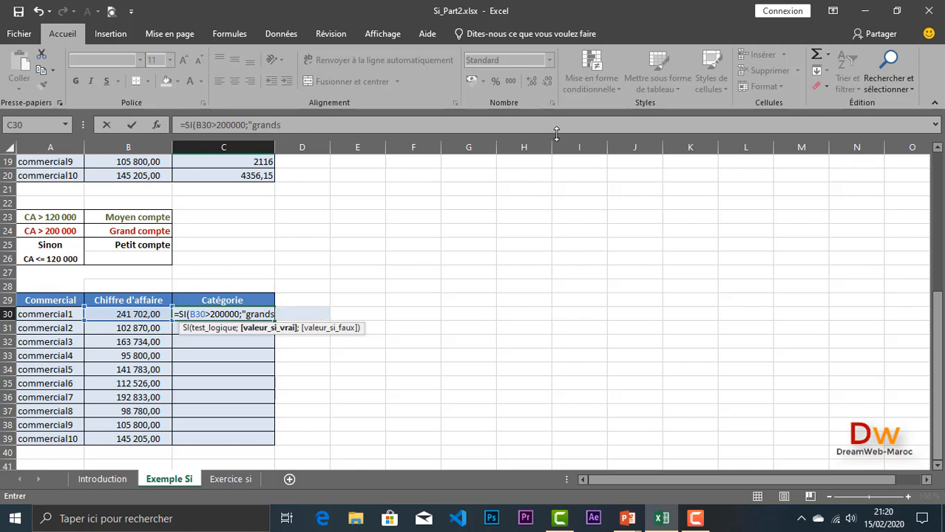
type(" comptes")
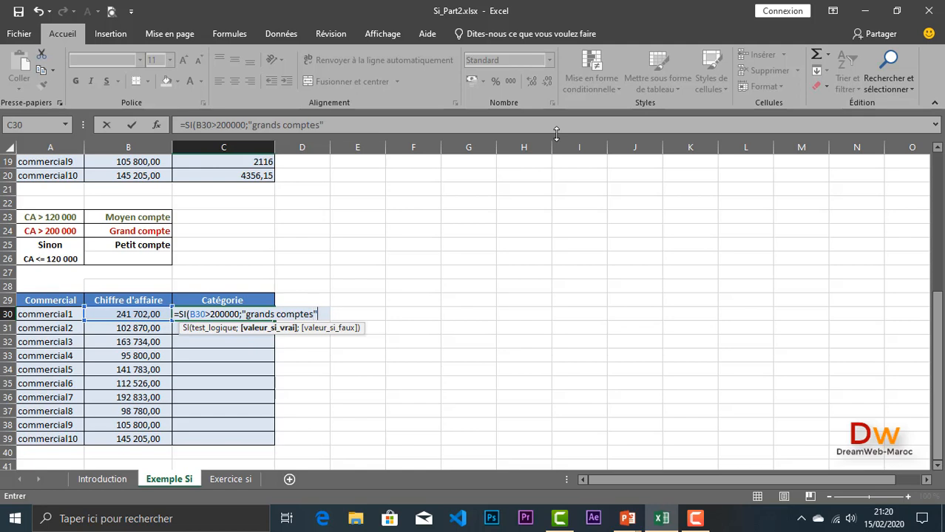
type("\";")
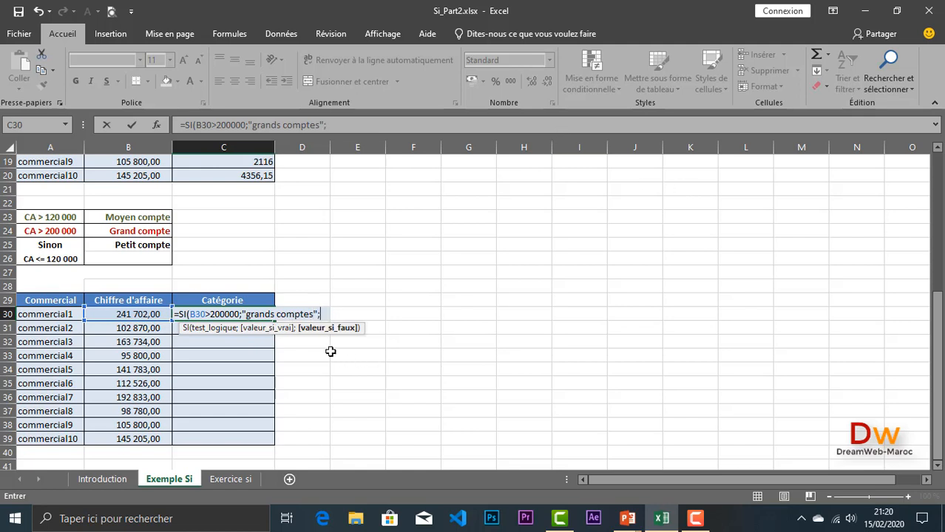
Complete the C30 formula with a nested SI(B30>120000;"moyens comptes";"petits comptes") as the value if false
type("s")
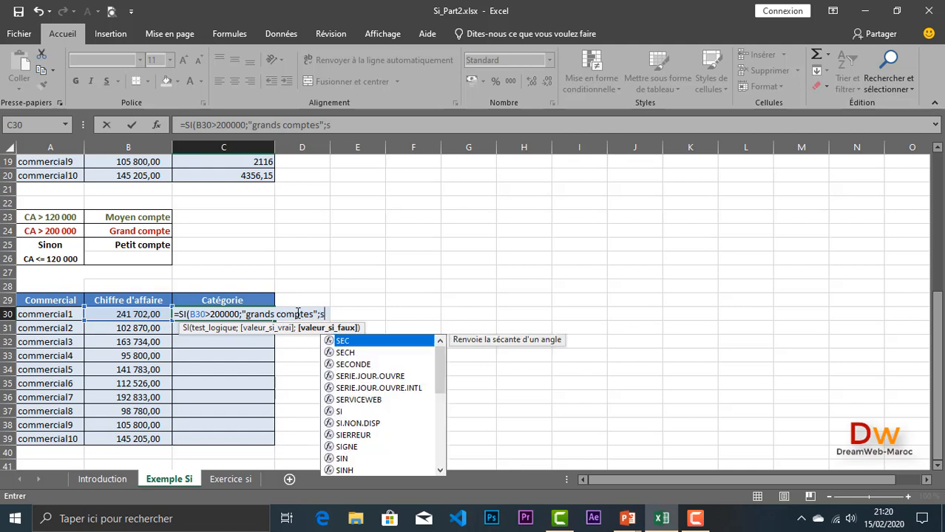
type("i")
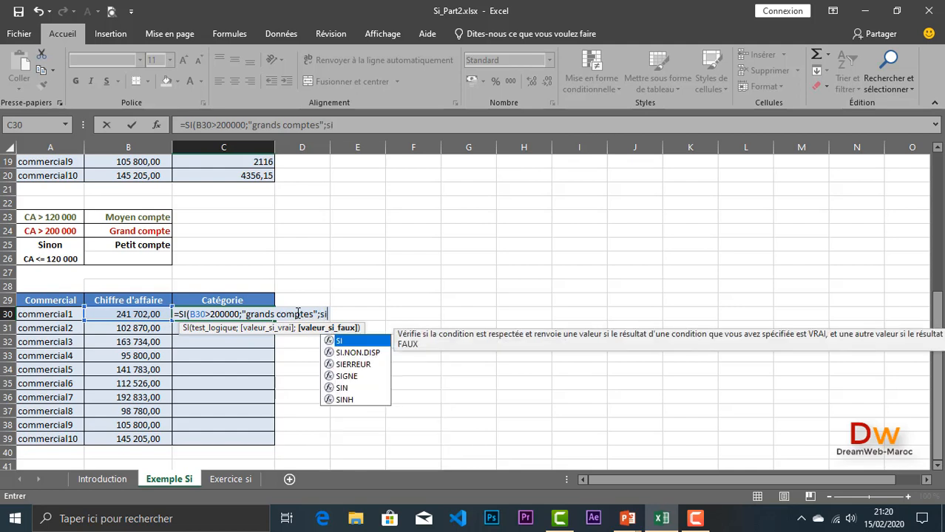
double_click(340, 342)
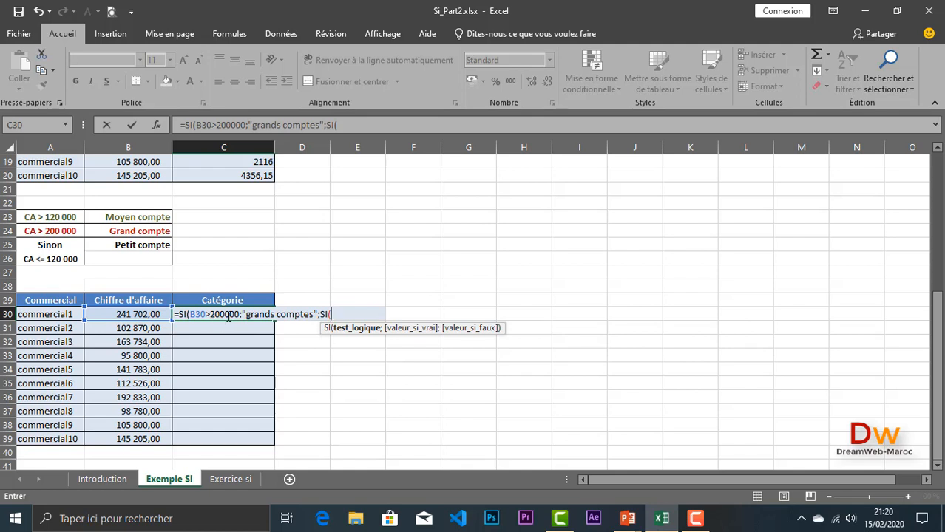
left_click(151, 314)
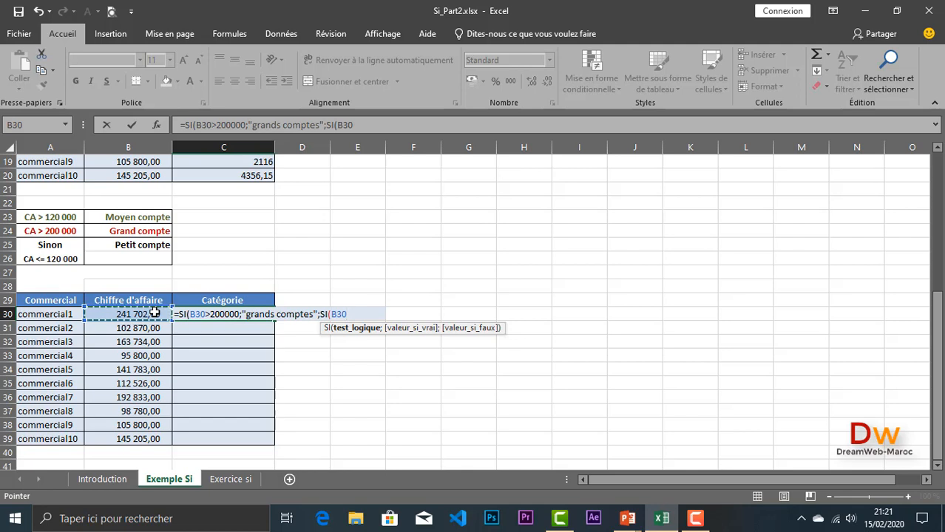
type(">120000")
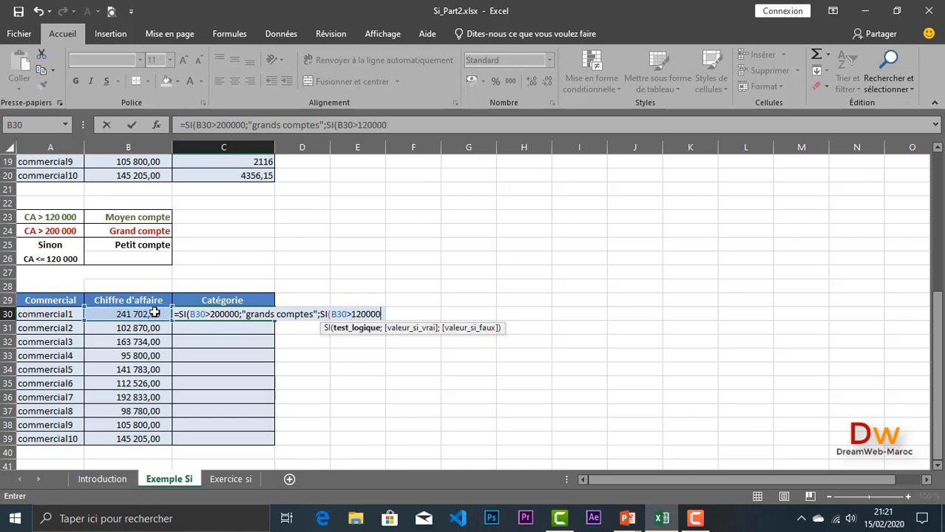
type(";")
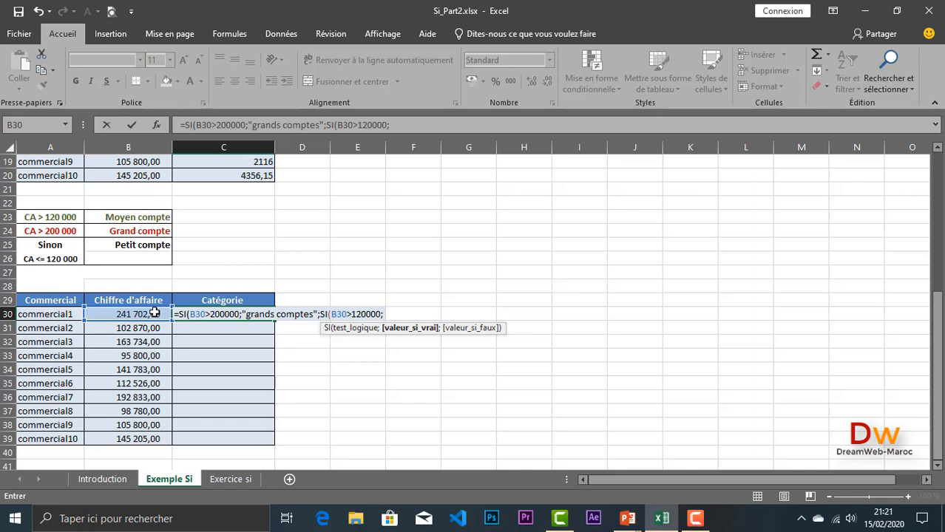
type("\"")
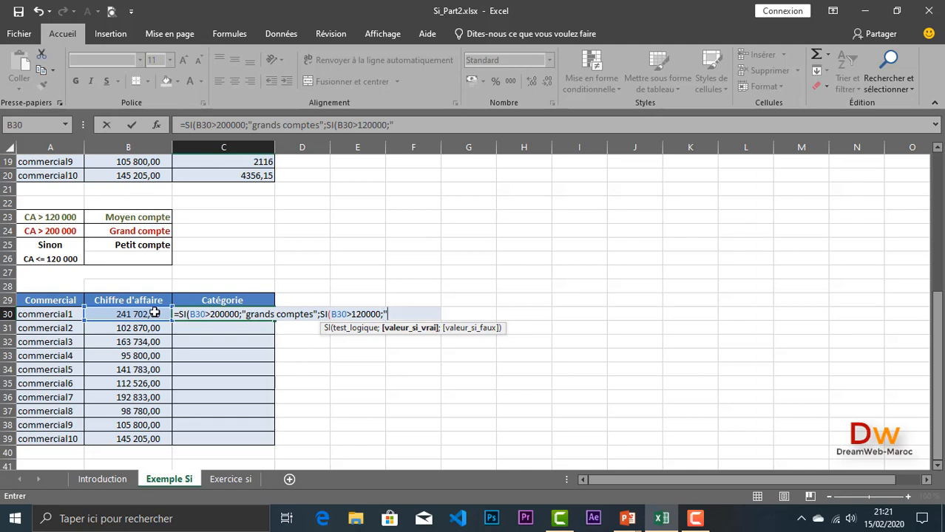
type("moyens comptes")
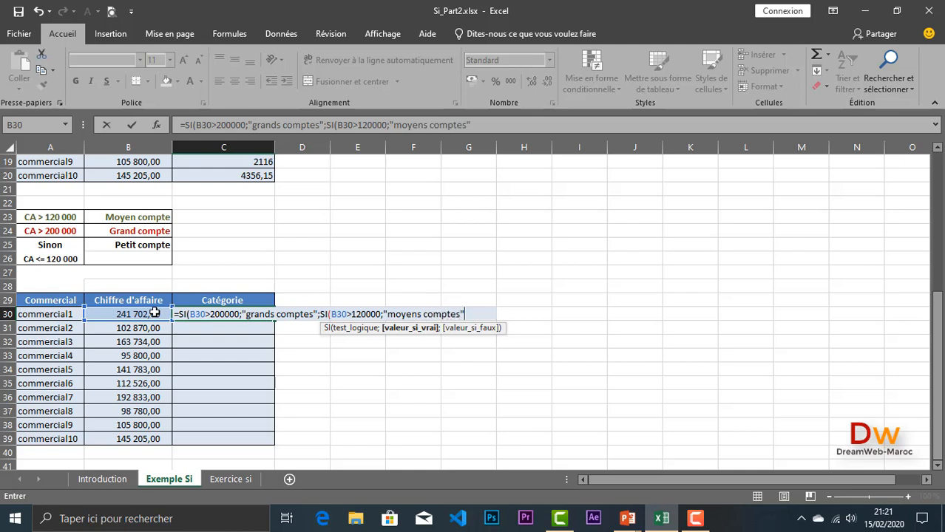
type("\";")
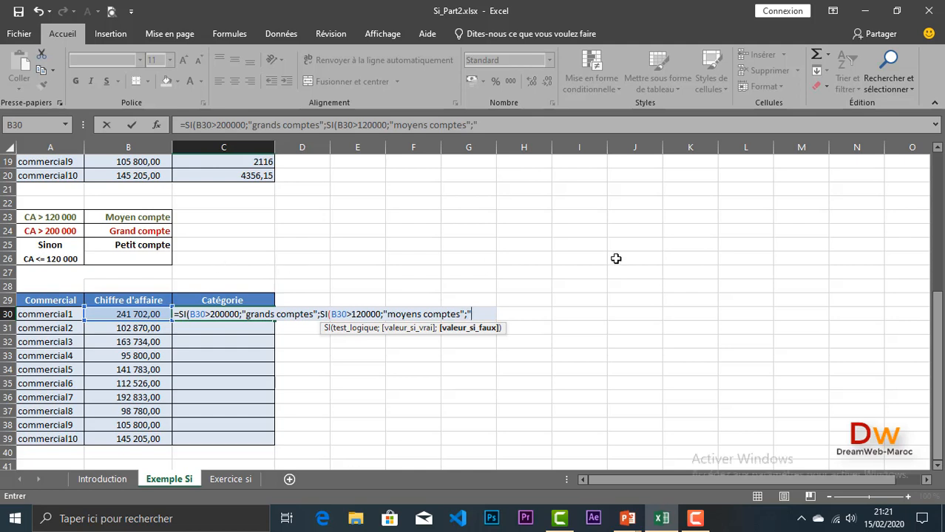
type("petits")
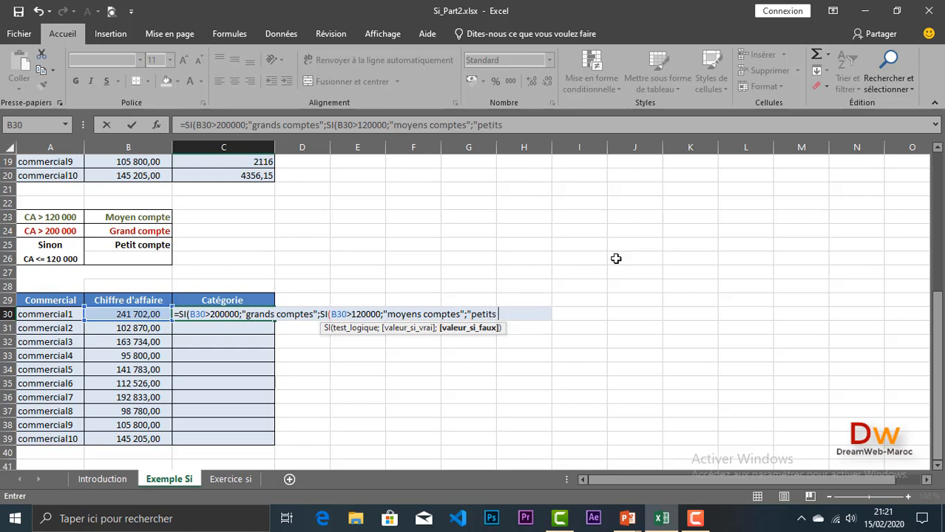
type(" comptes")
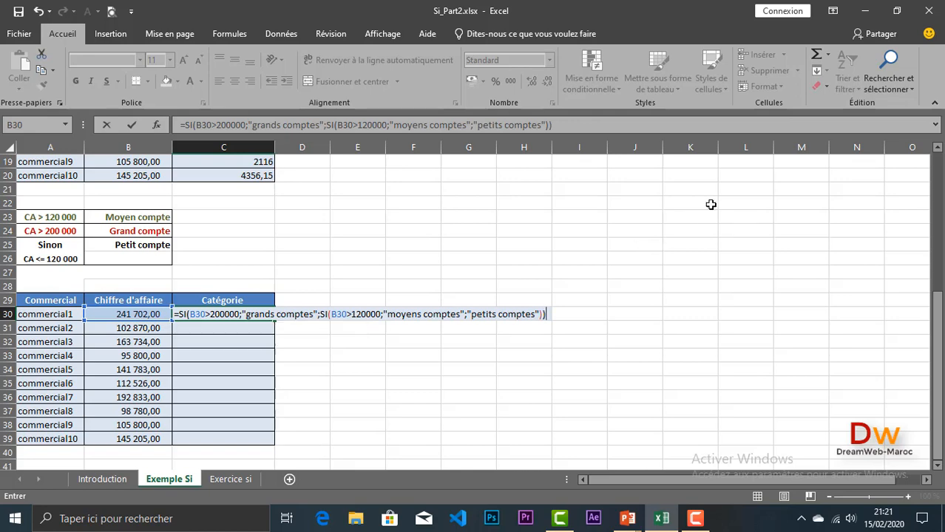
key("Return")
Copy the category formula from C30 down to C39 and check it against the turnovers in B30 to B32
left_click(216, 318)
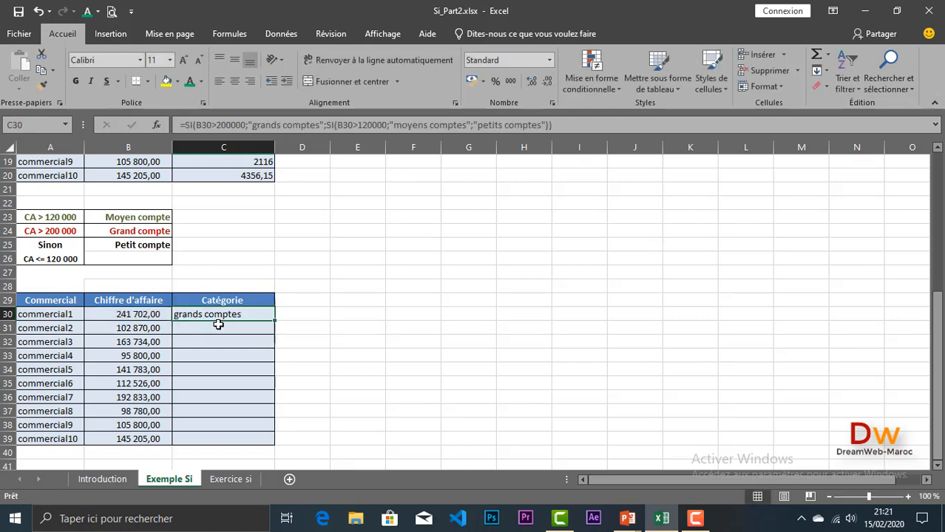
double_click(275, 321)
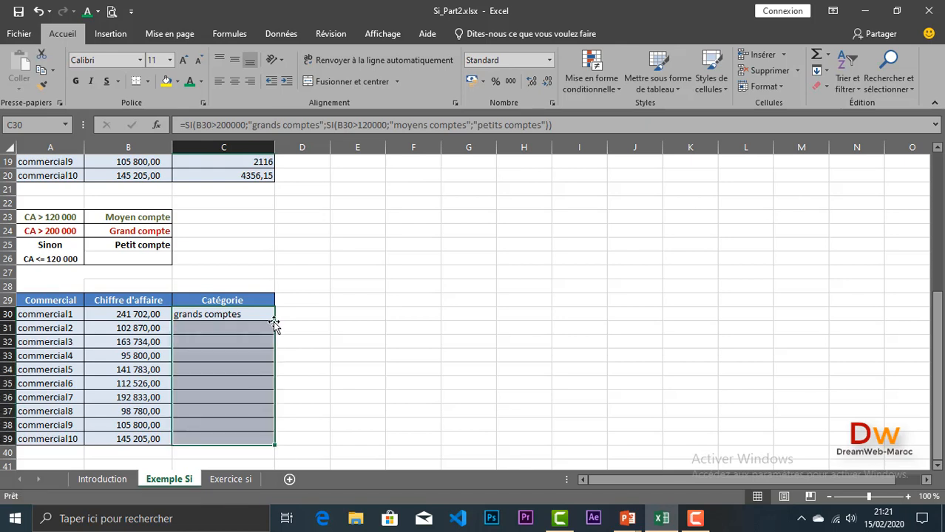
left_click(119, 316)
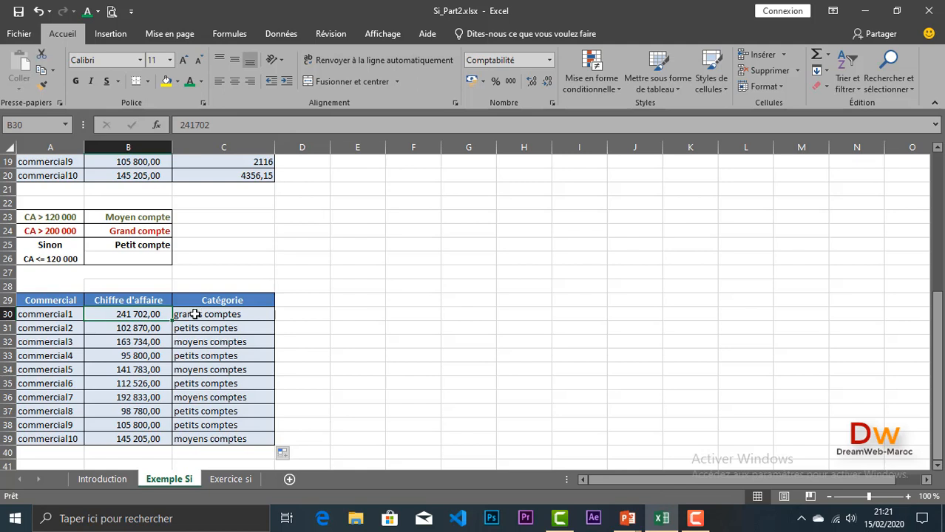
left_click(127, 328)
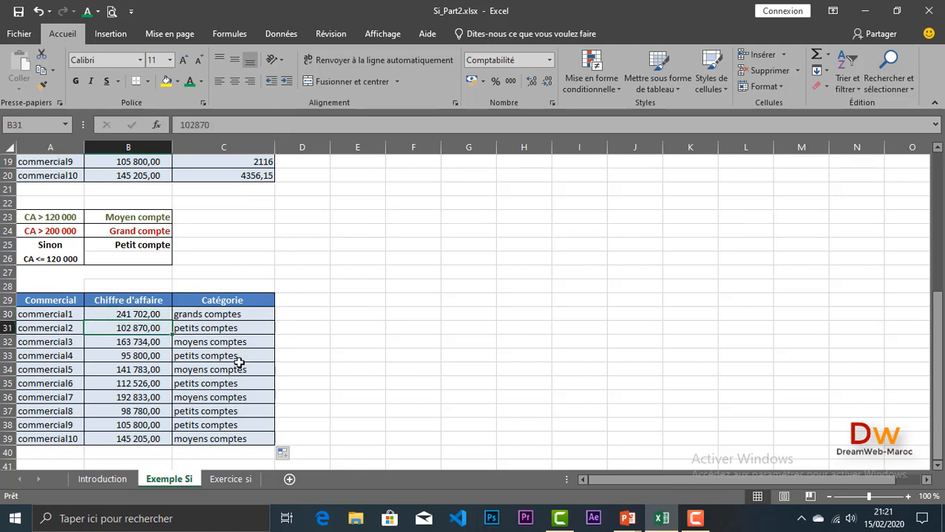
left_click(123, 343)
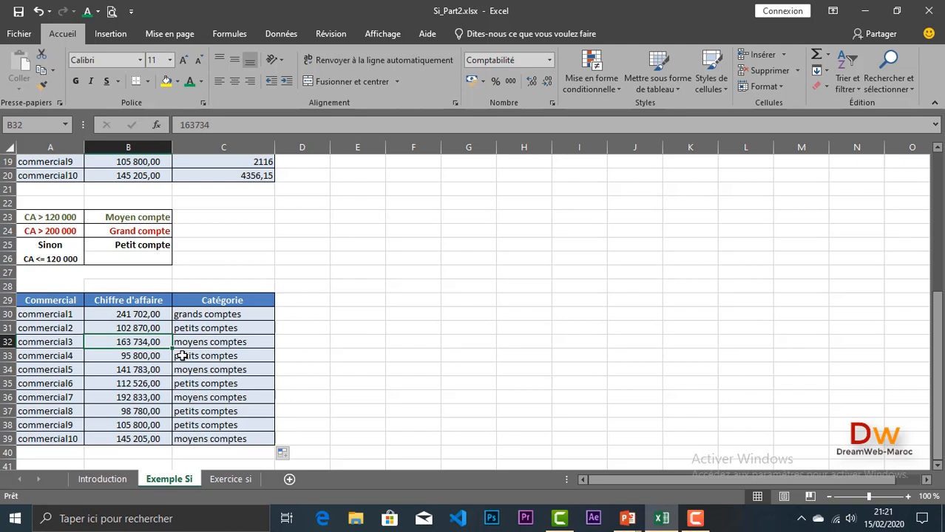
Switch to the Exercice si sheet, look over the grading exercise and select the first Résultat cell, H11
left_click(231, 482)
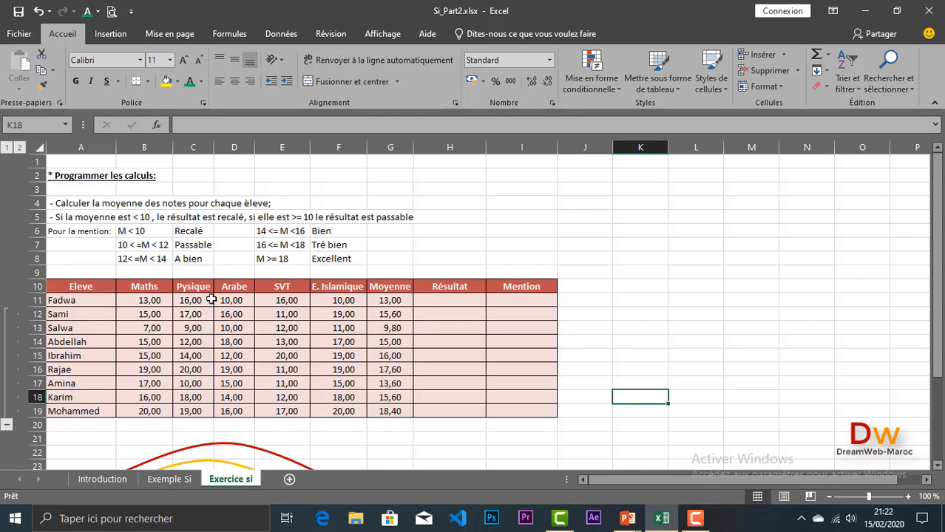
scroll(434, 356, "down", 2)
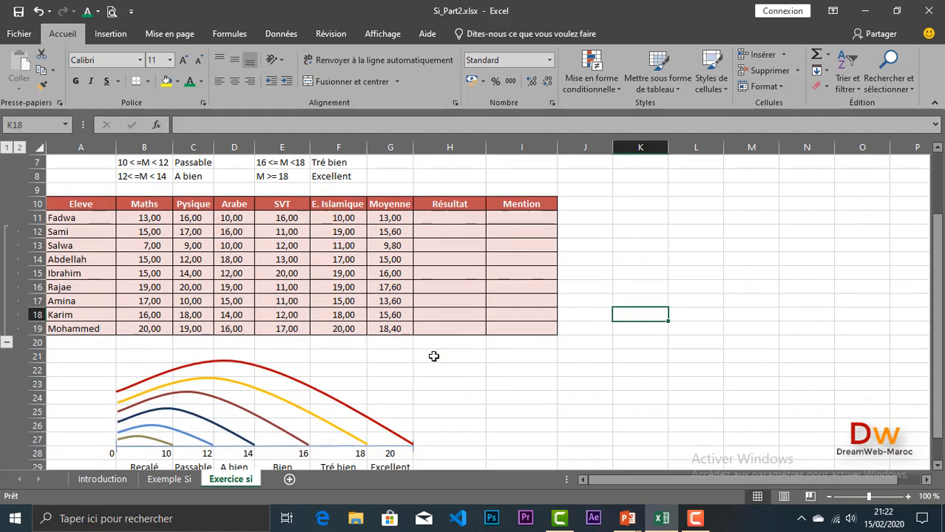
scroll(443, 290, "up", 2)
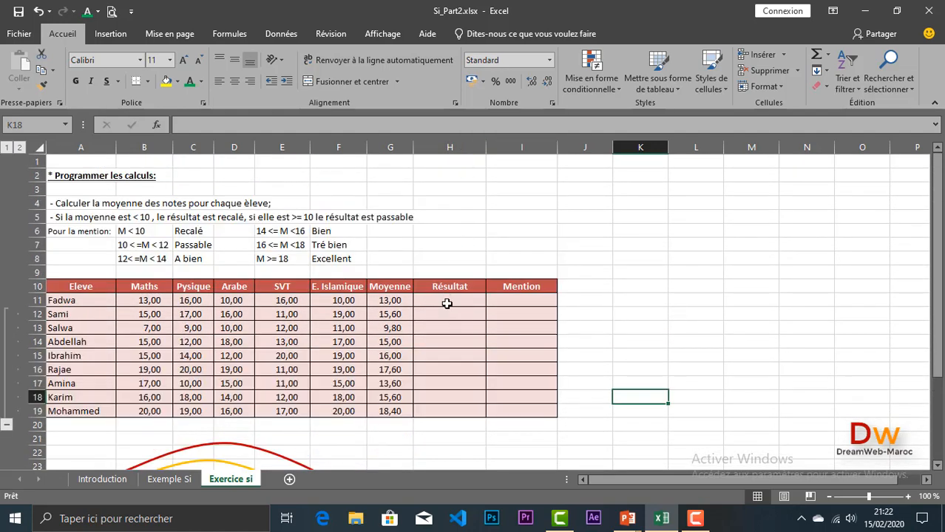
left_click_drag(445, 302, 438, 408)
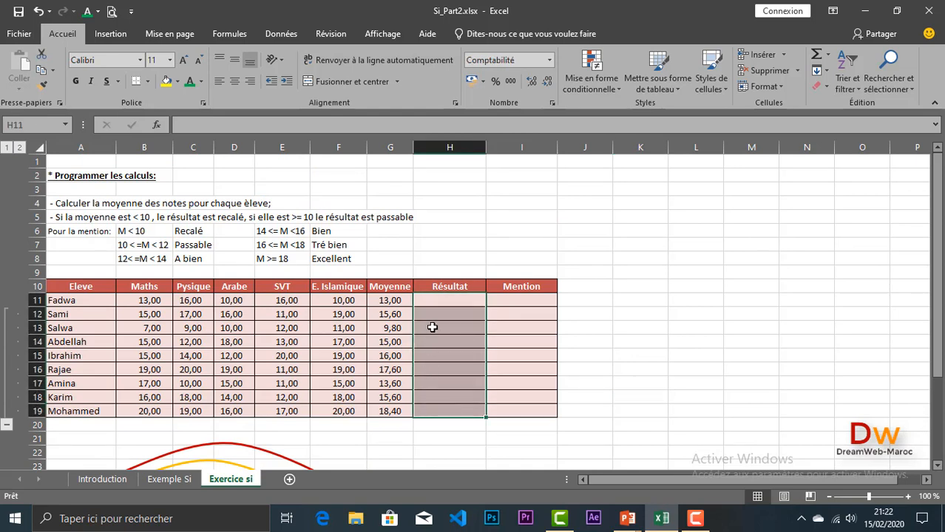
left_click(431, 299)
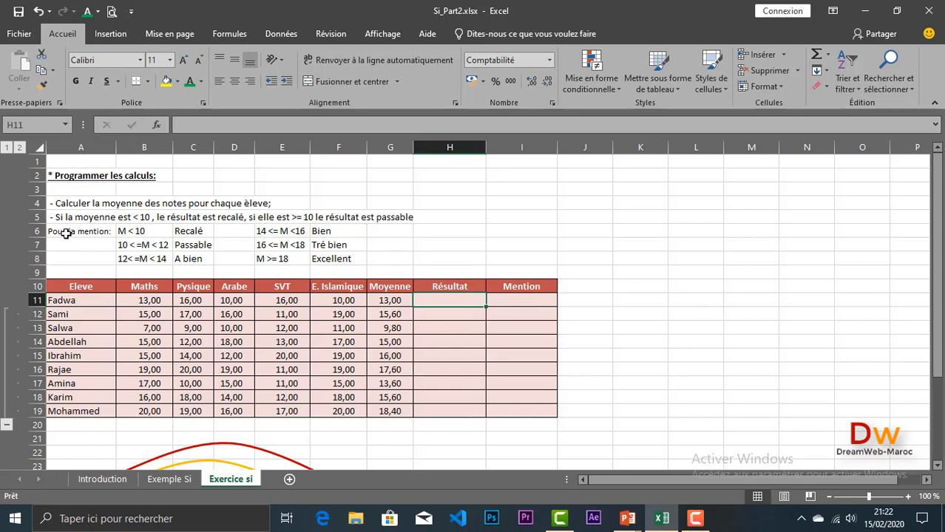
Enter an SI formula in Résultat cell H11 that returns "recalé" if G11<10 and "passable" otherwise
left_click_drag(89, 217, 407, 217)
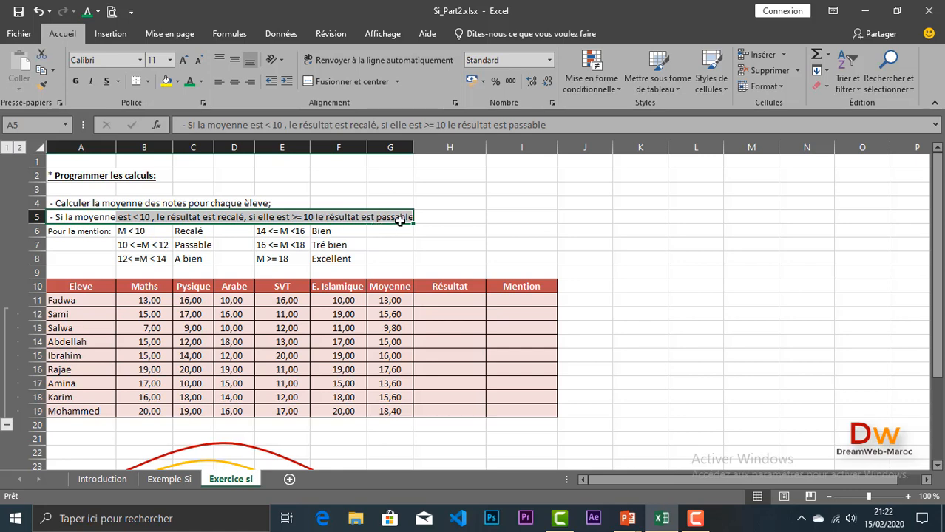
left_click(437, 301)
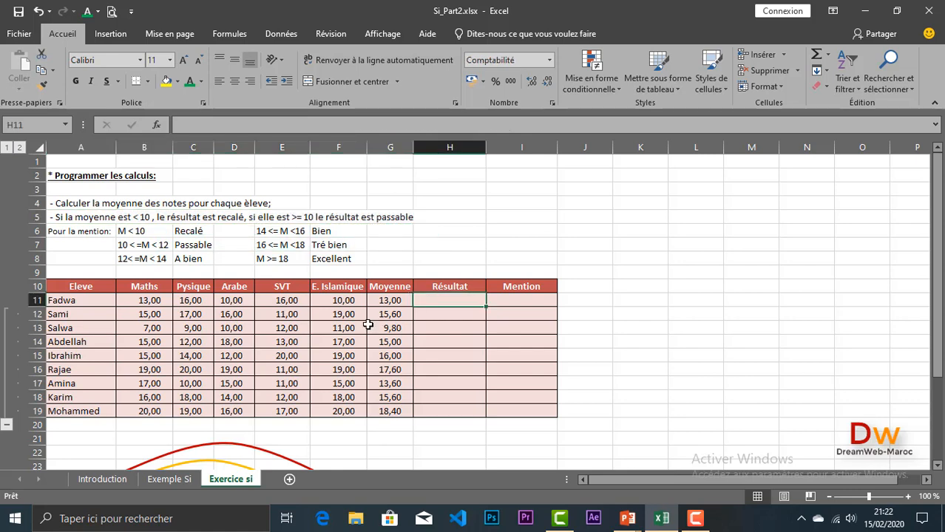
type("=")
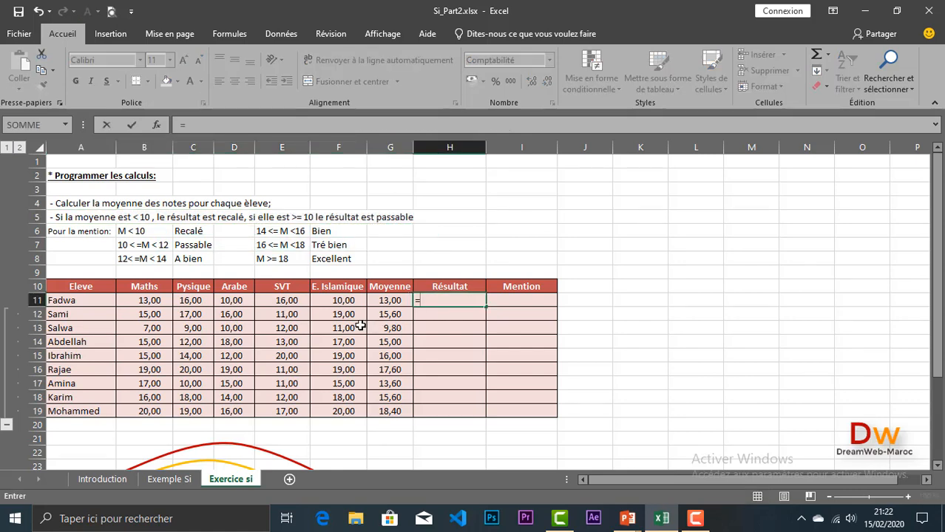
type("si")
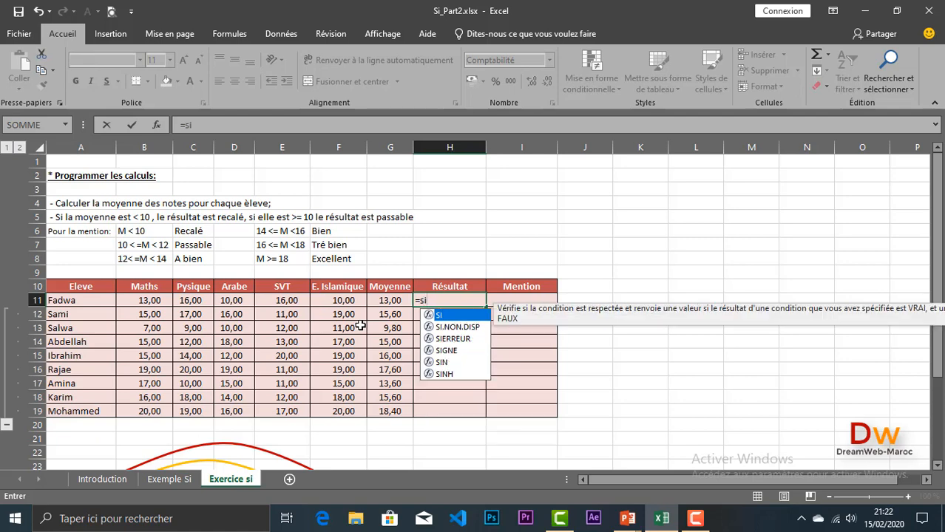
double_click(443, 316)
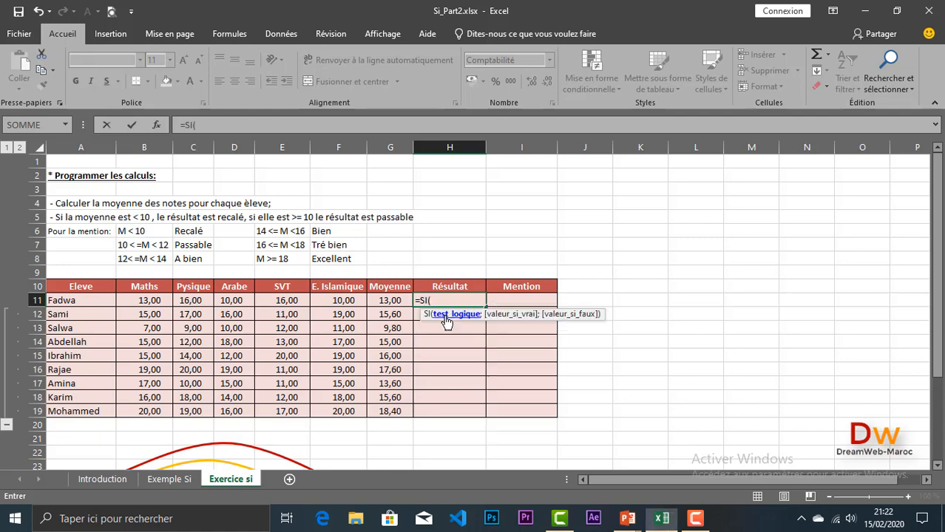
left_click(386, 302)
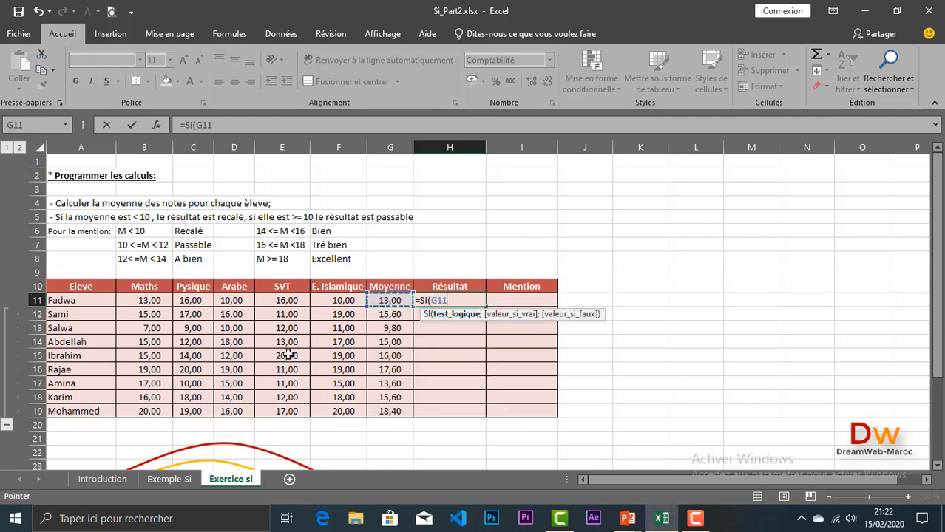
type("<10")
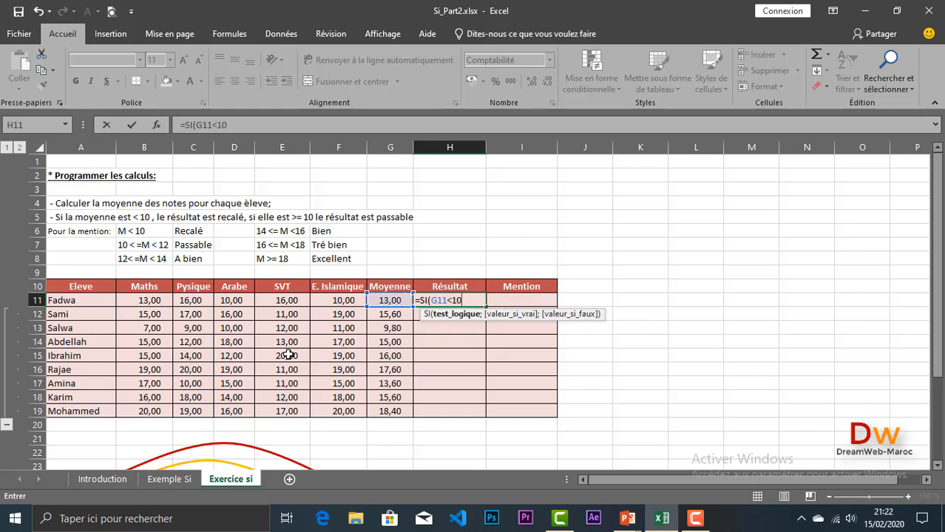
type(";\"recalé")
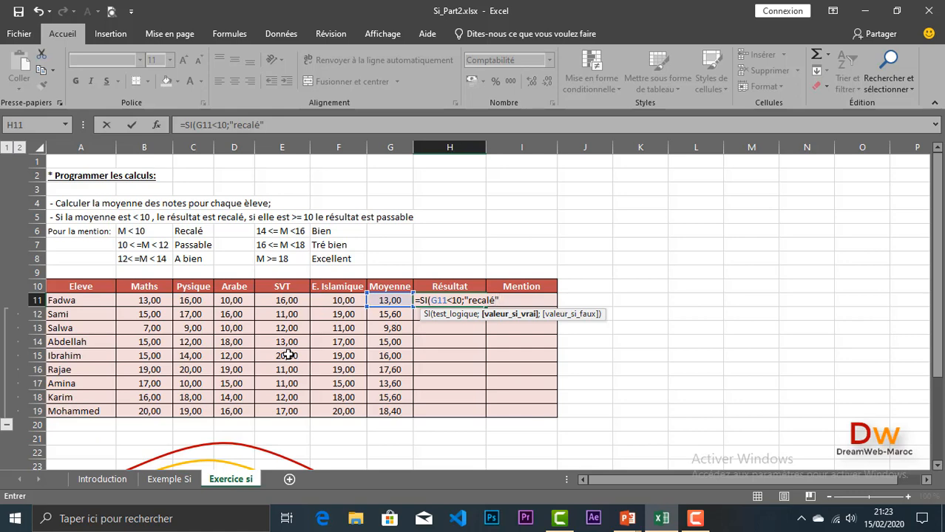
type(";\"passable")
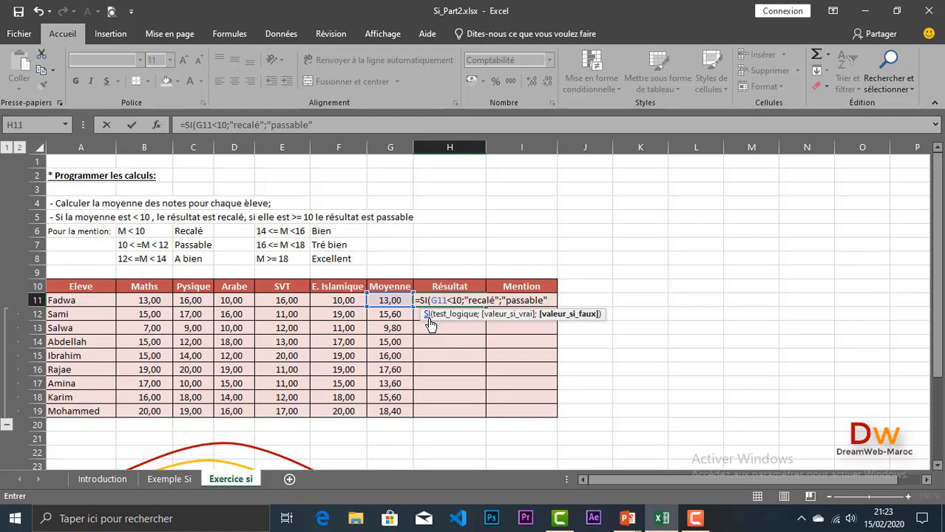
key("Return")
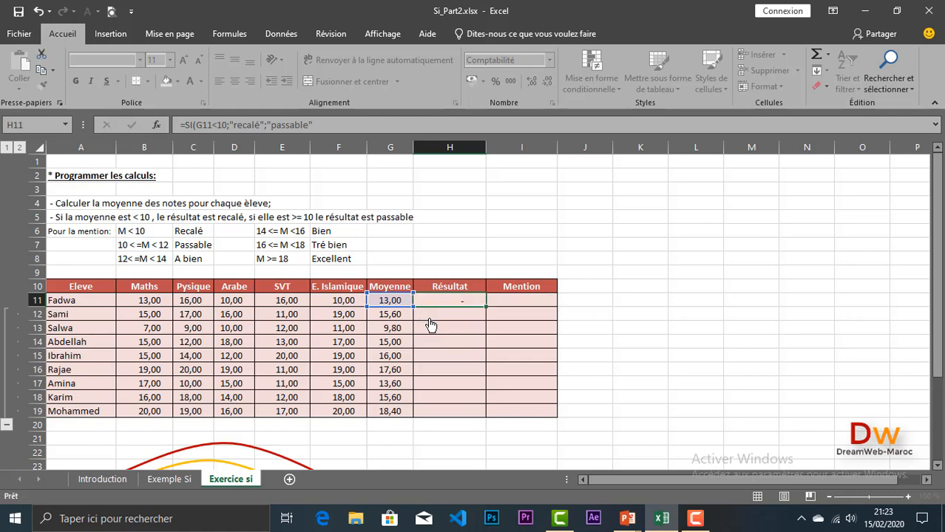
Copy the Résultat formula from H11 down to H19 and check the copied formula in H13
left_click(436, 301)
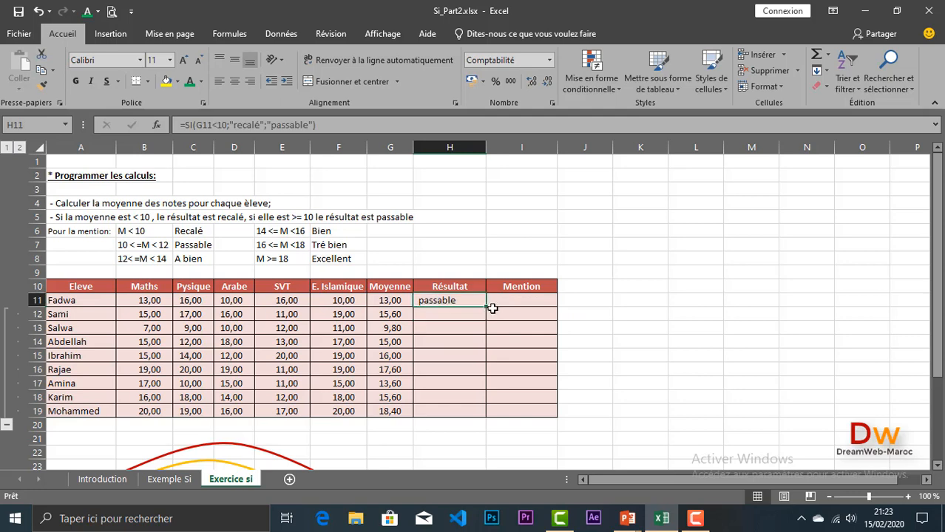
double_click(488, 307)
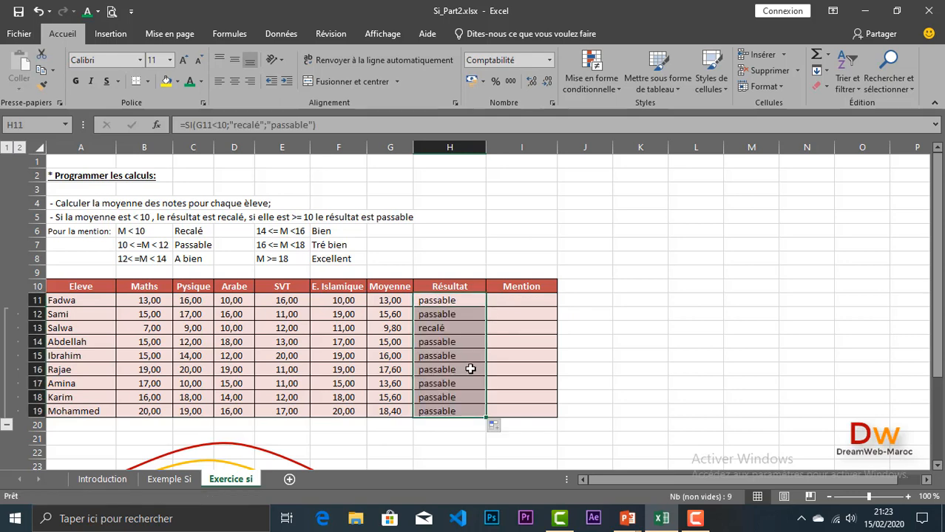
left_click(435, 333)
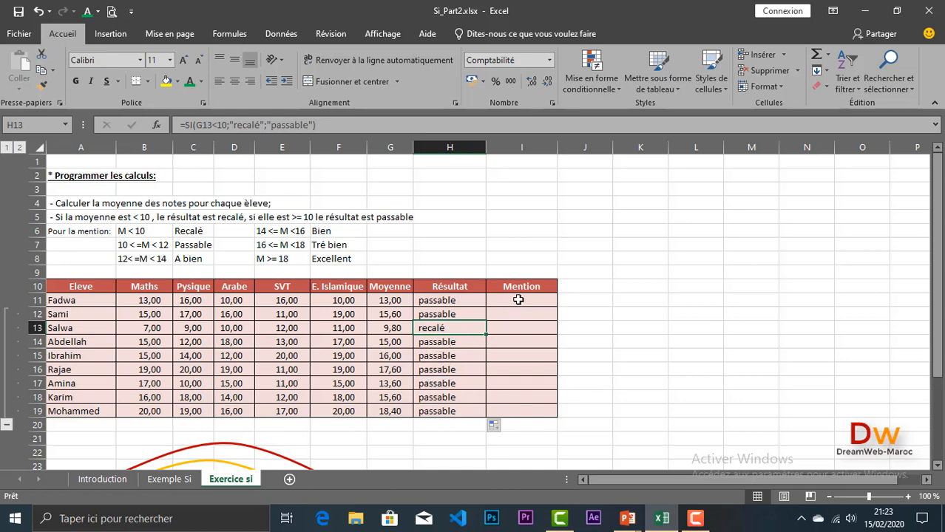
Examine the empty Mention column I11:I19 and the average ranges and their mentions listed in rows 6 to 8
left_click_drag(519, 302, 492, 412)
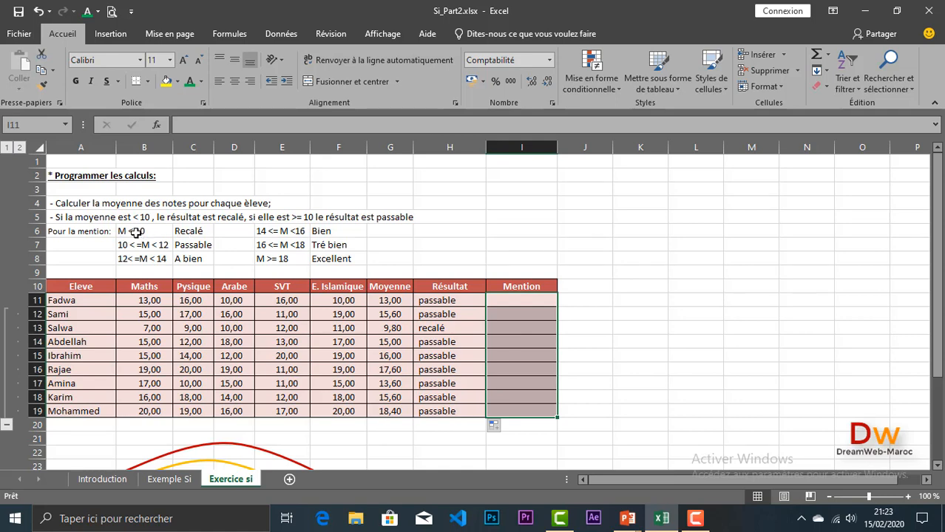
left_click(138, 232)
left_click(183, 233)
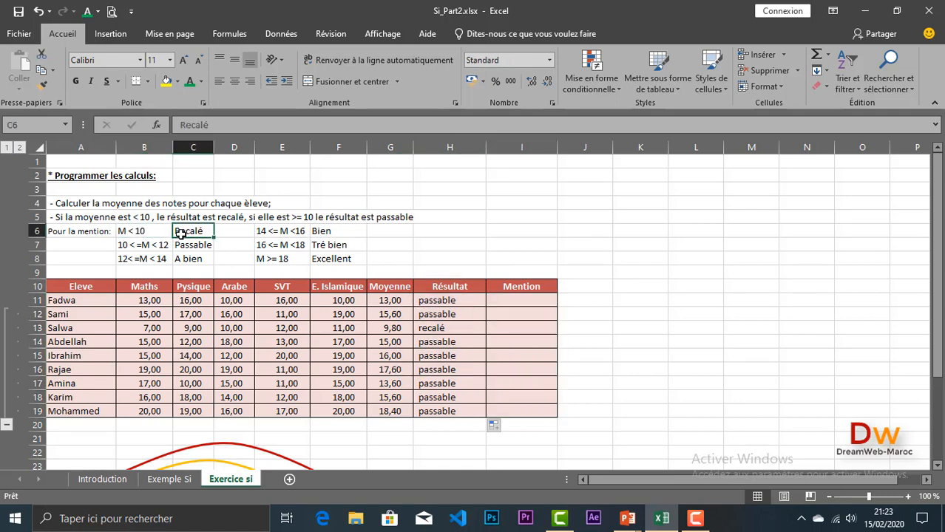
left_click(140, 249)
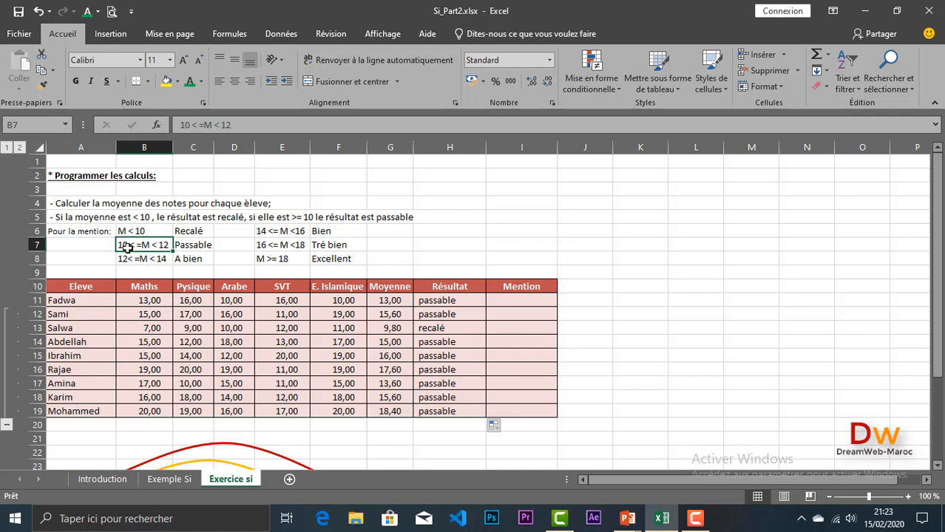
left_click(195, 246)
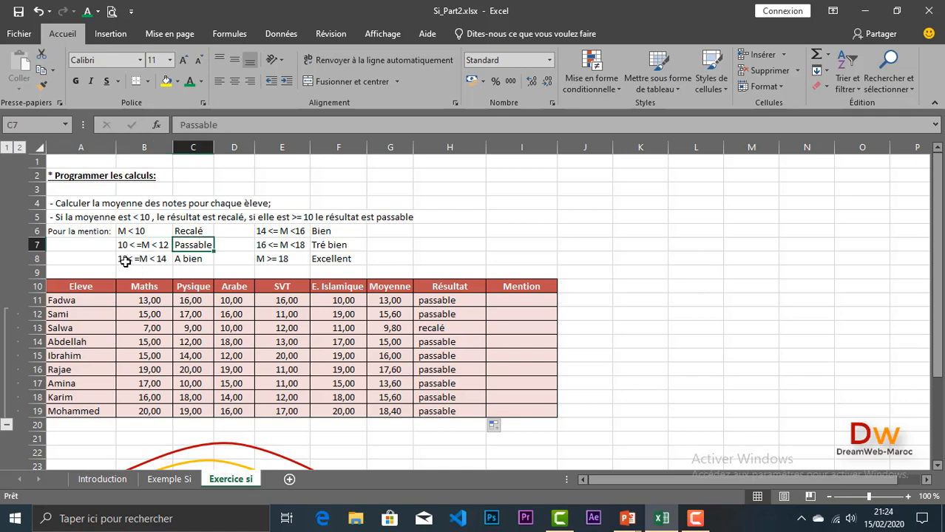
left_click(189, 261)
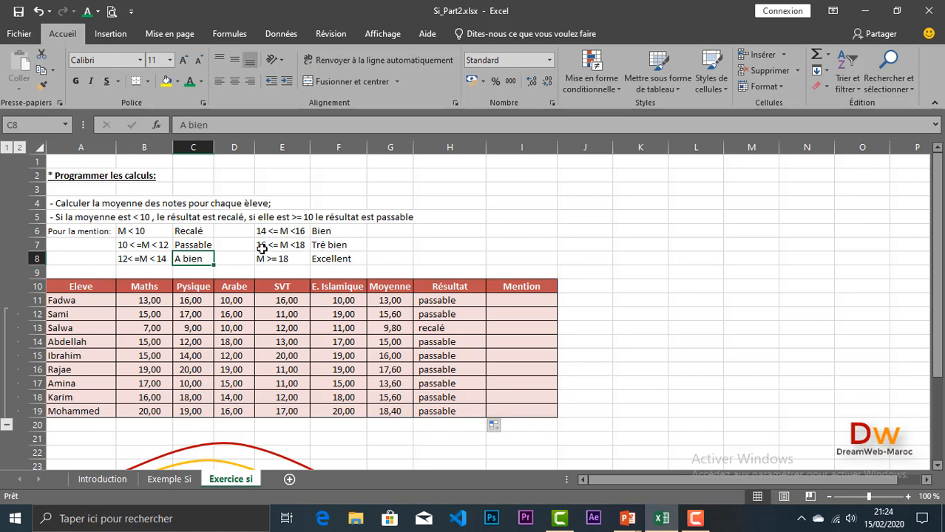
left_click(329, 246)
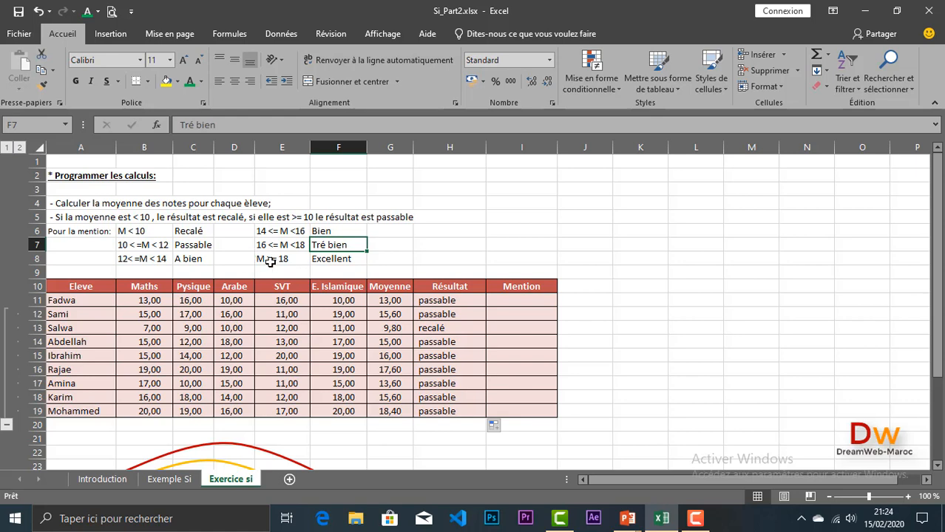
left_click(332, 260)
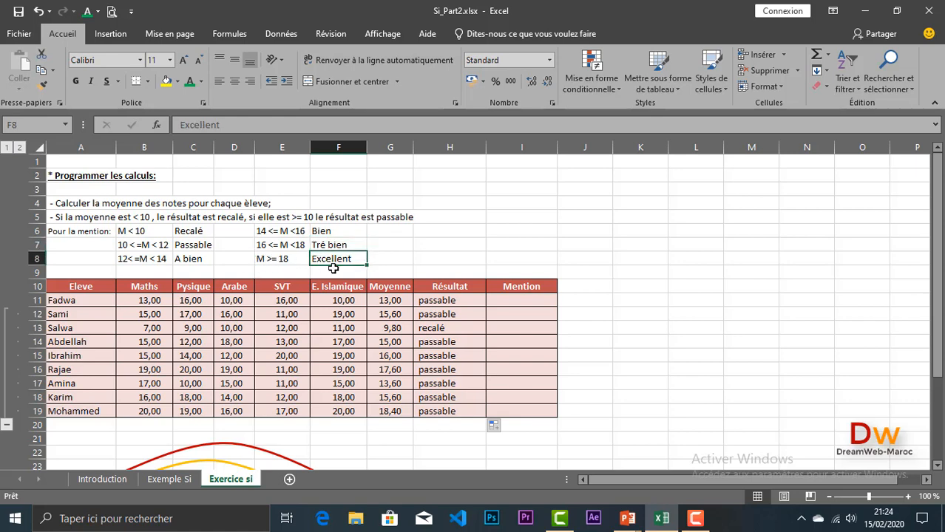
Collapse the grouped student rows 12 to 19 and compare the scale thresholds in B28:G28 with the mention criteria
scroll(371, 339, "down", 3)
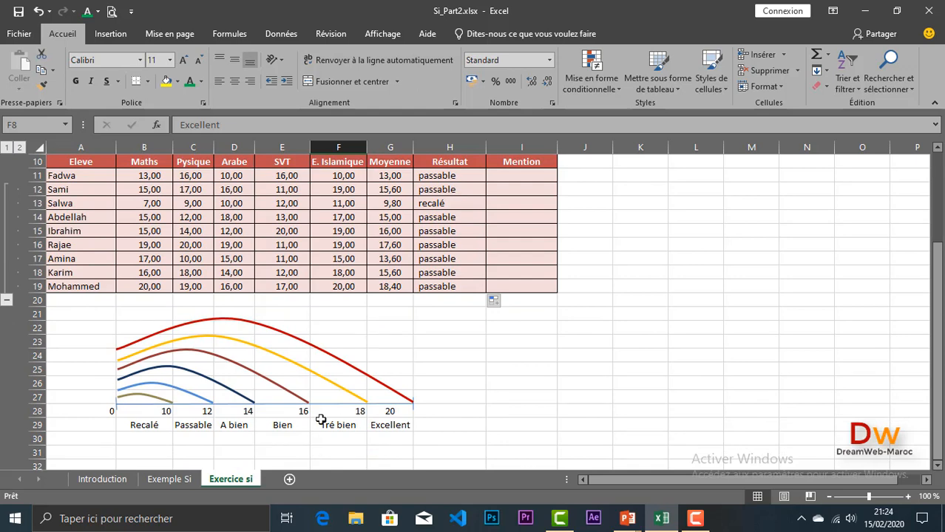
left_click(6, 301)
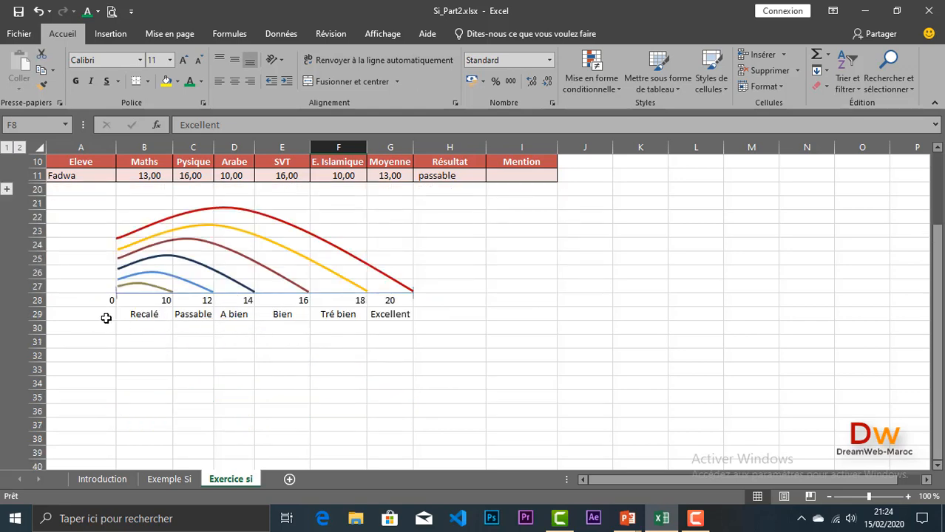
left_click_drag(139, 300, 399, 301)
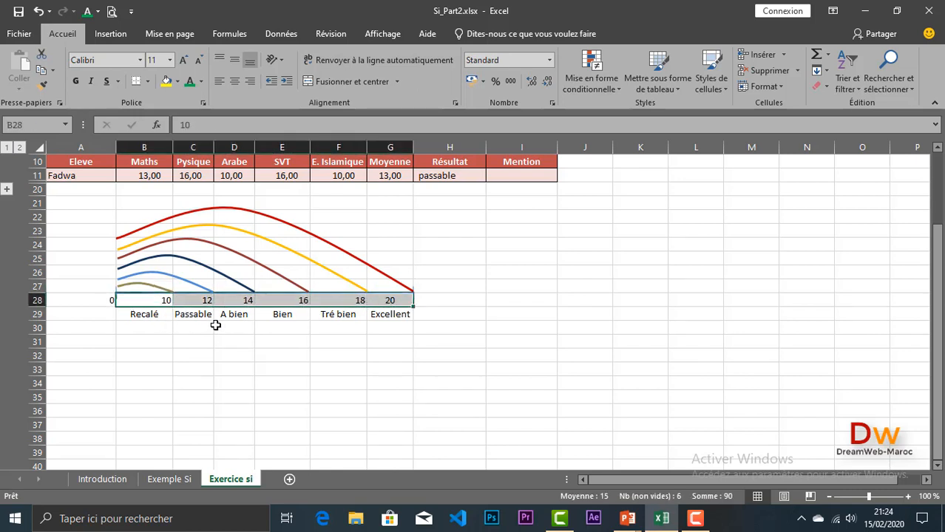
scroll(215, 327, "up", 2)
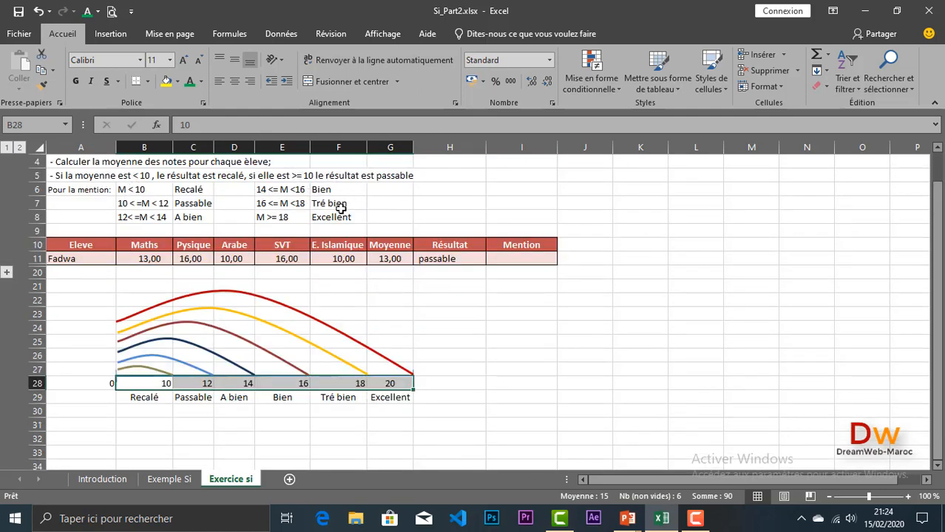
scroll(291, 256, "down", 2)
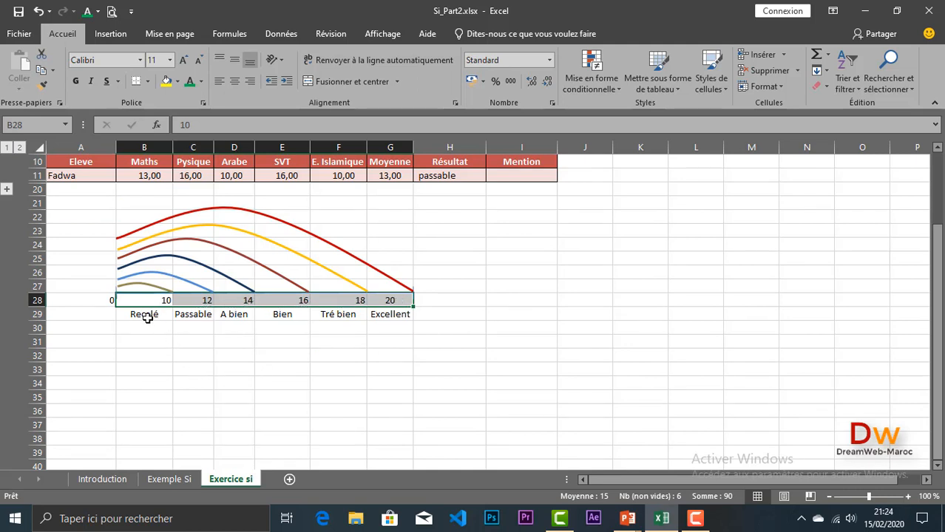
Examine the mention scale in rows 28 and 29, matching each threshold with its mention from Recalé to Tré bien
left_click(163, 345)
key("Up")
key("Up")
key("Up")
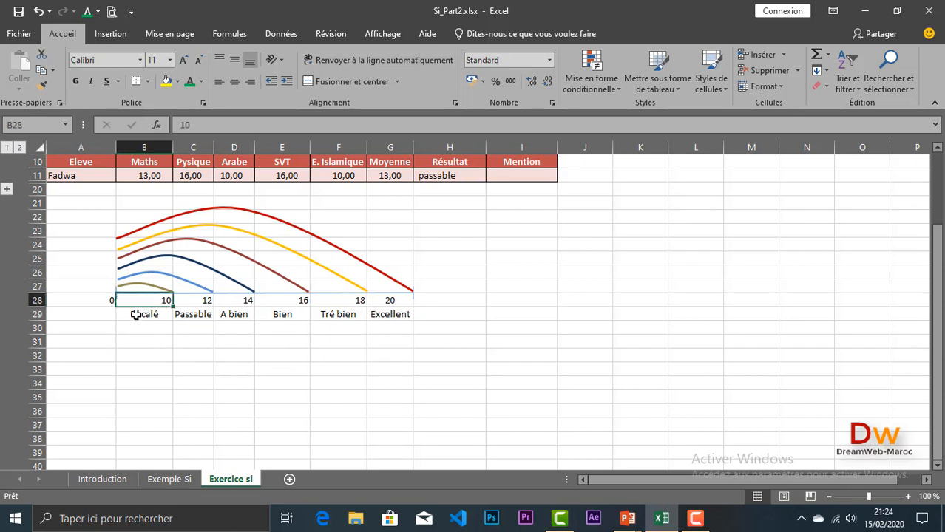
left_click(190, 303)
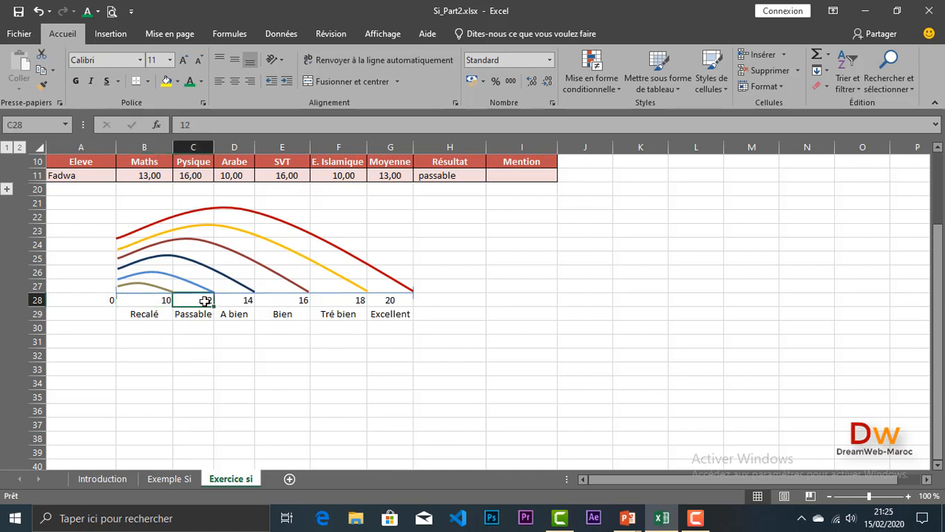
left_click(191, 317)
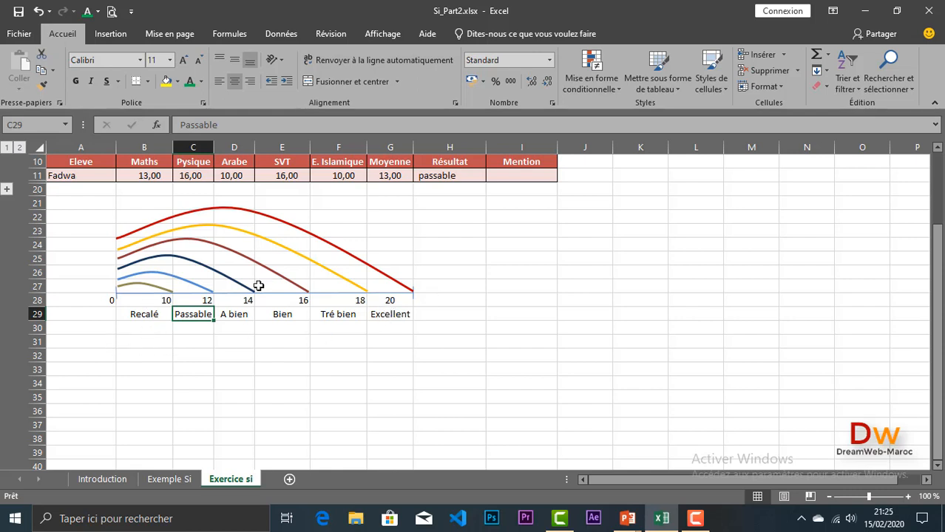
left_click(152, 314)
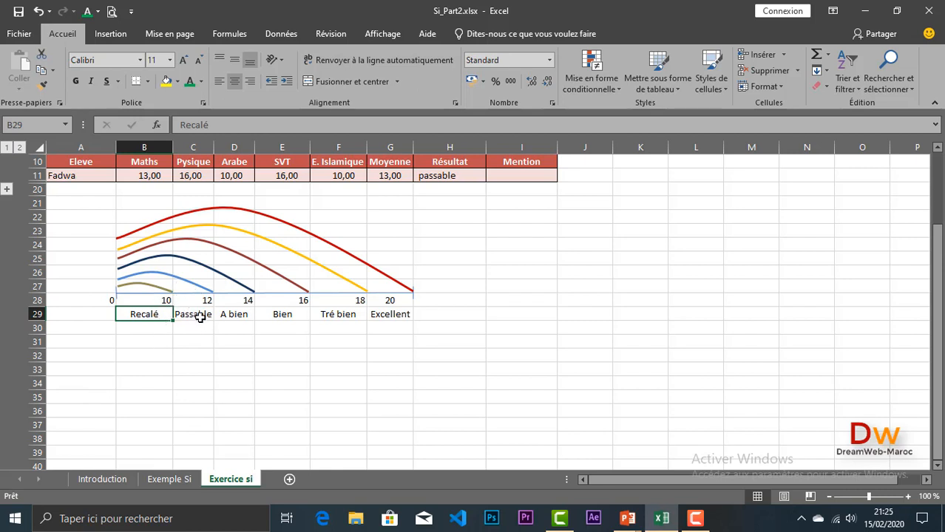
left_click_drag(198, 300, 141, 300)
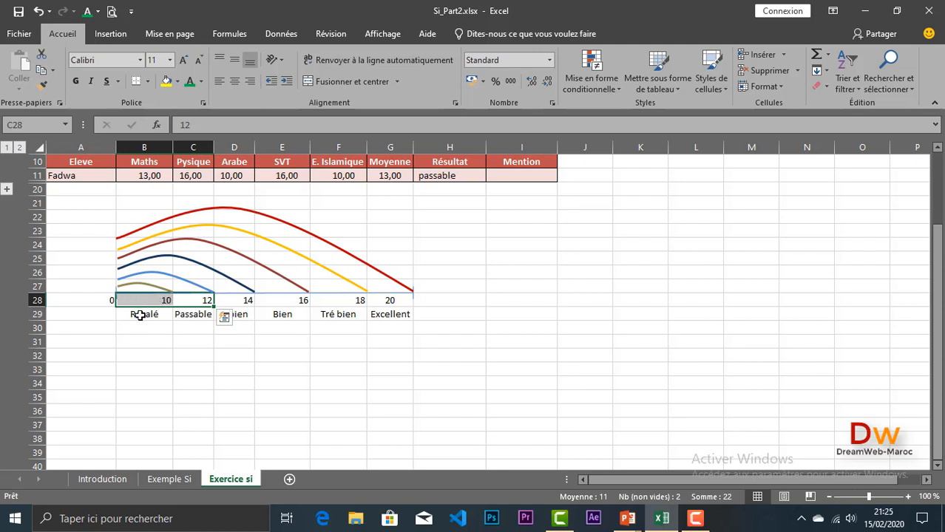
left_click(189, 314)
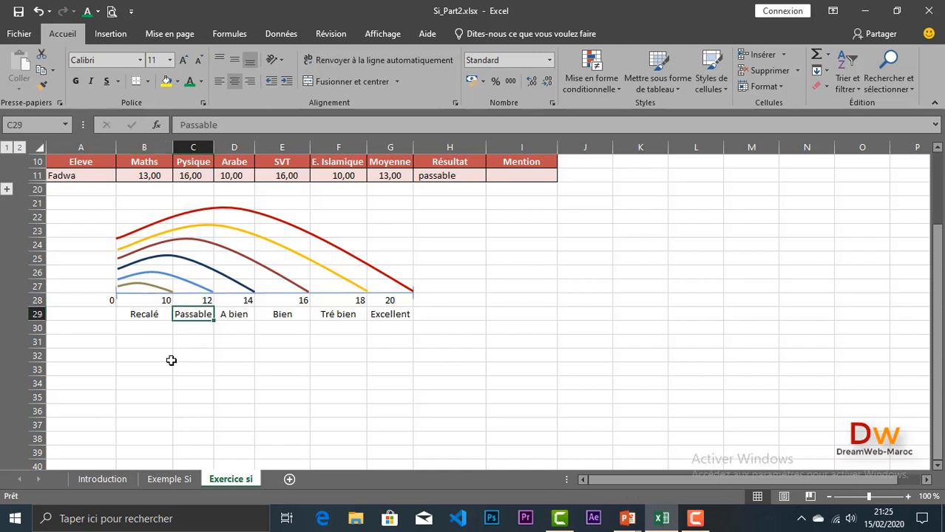
left_click(241, 301)
left_click_drag(241, 301, 140, 299)
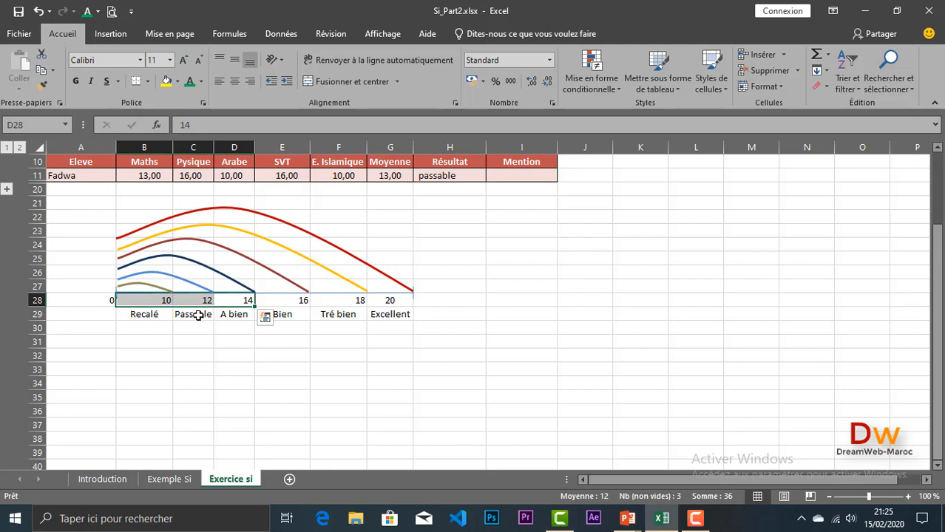
left_click_drag(197, 316, 151, 315)
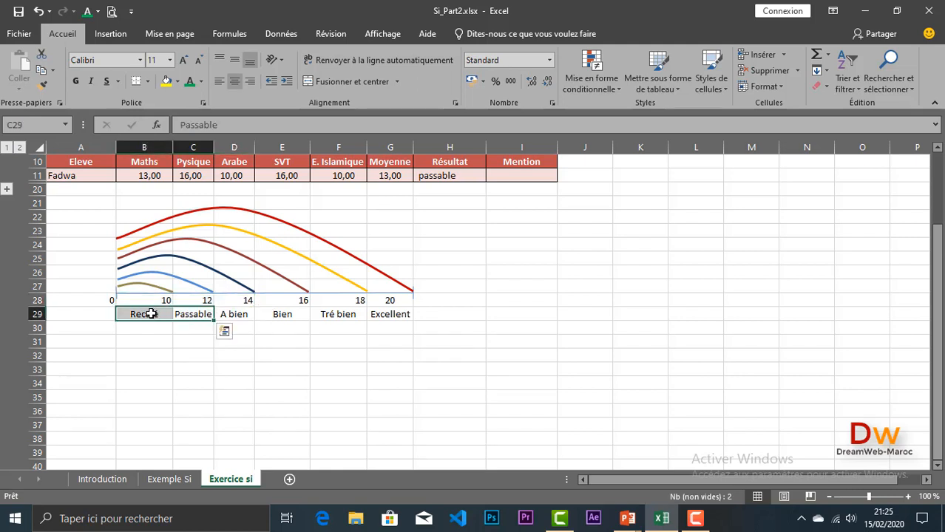
left_click(235, 317)
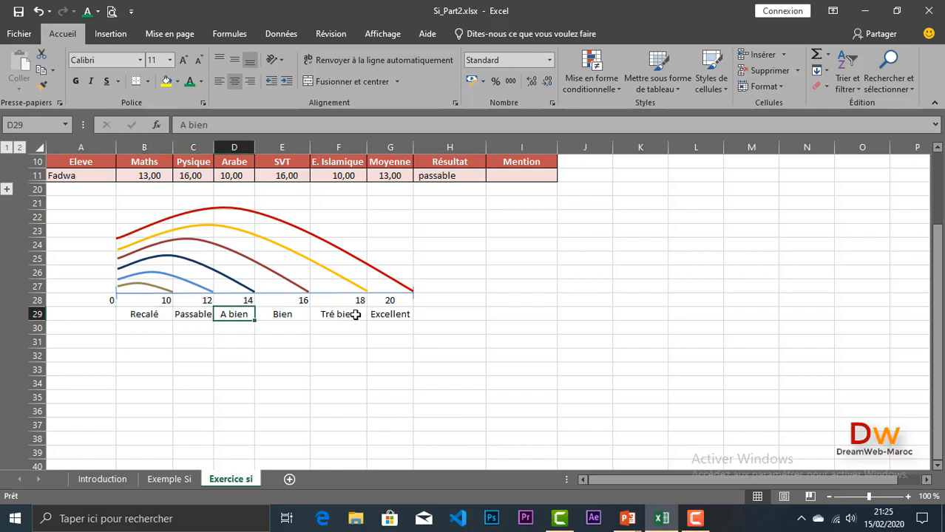
left_click_drag(355, 315, 148, 313)
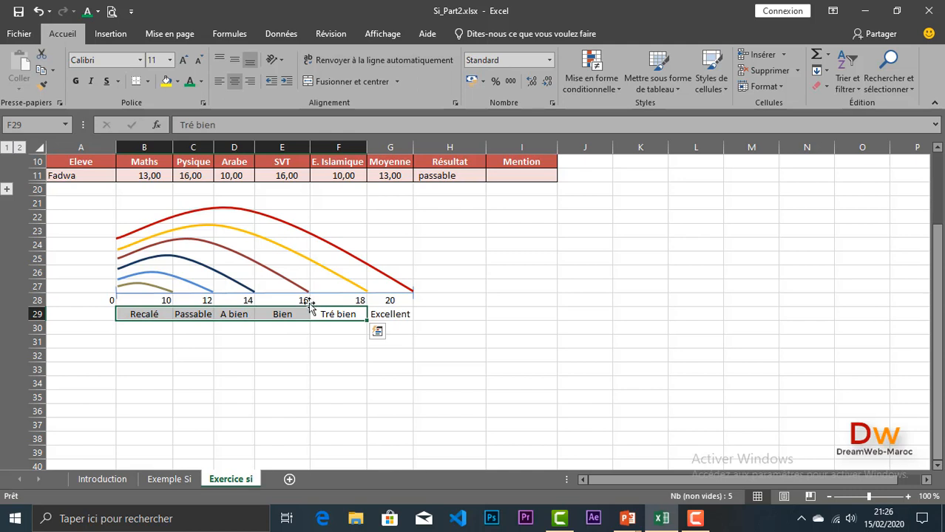
Check the Excellent mention in G29 and expand the grouped student rows 12 to 19
left_click(380, 315)
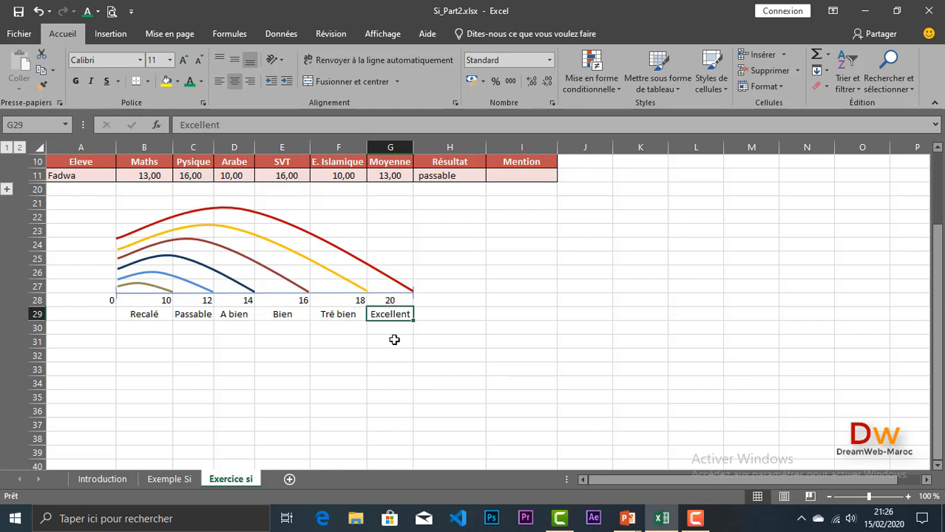
scroll(385, 348, "up", 3)
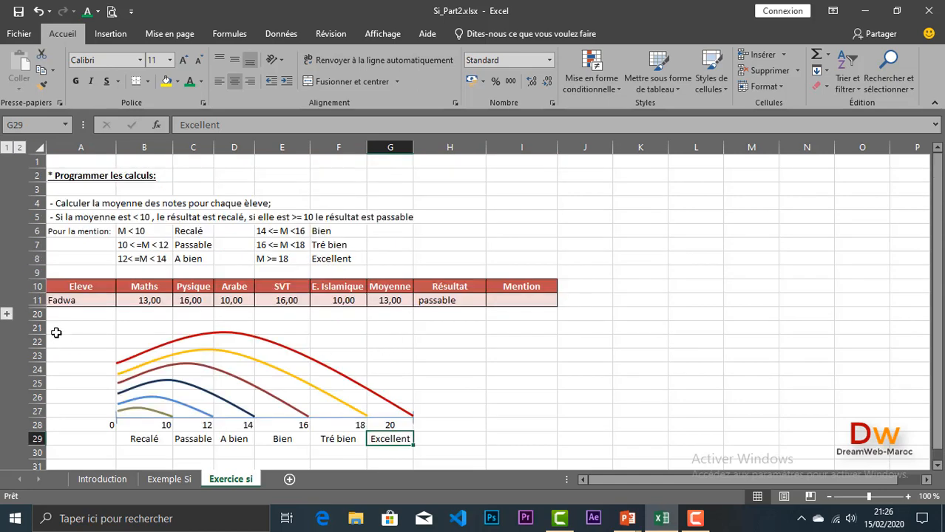
left_click(6, 316)
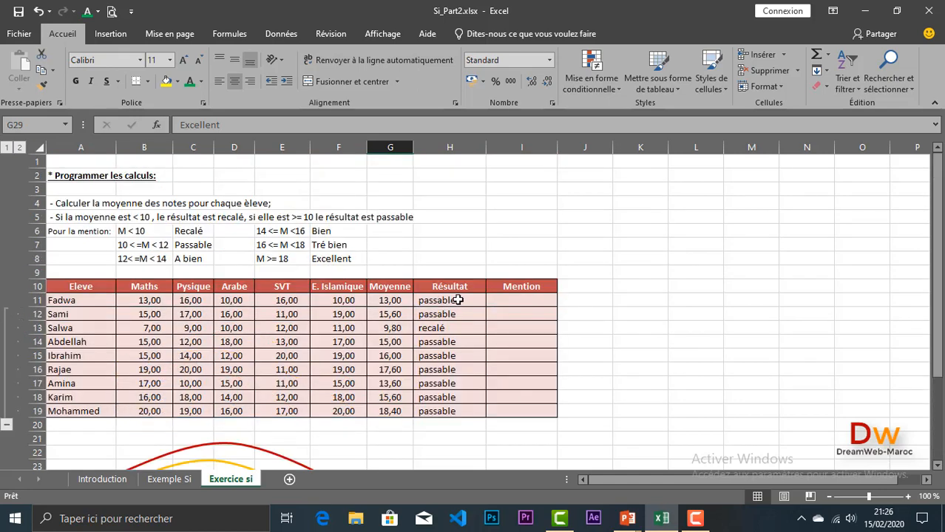
Start the Mention formula in I11 with an SI function that tests G11<10 and returns "recalé" when true
left_click(512, 303)
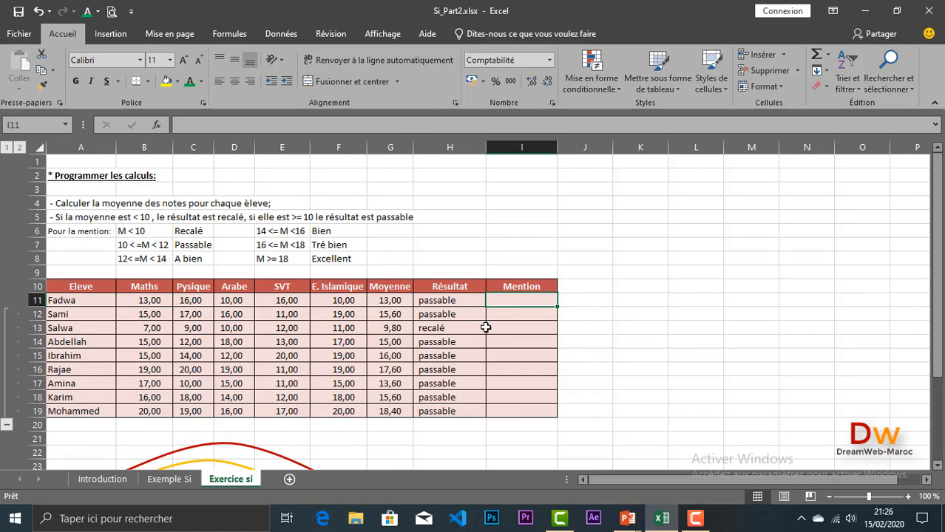
type("=")
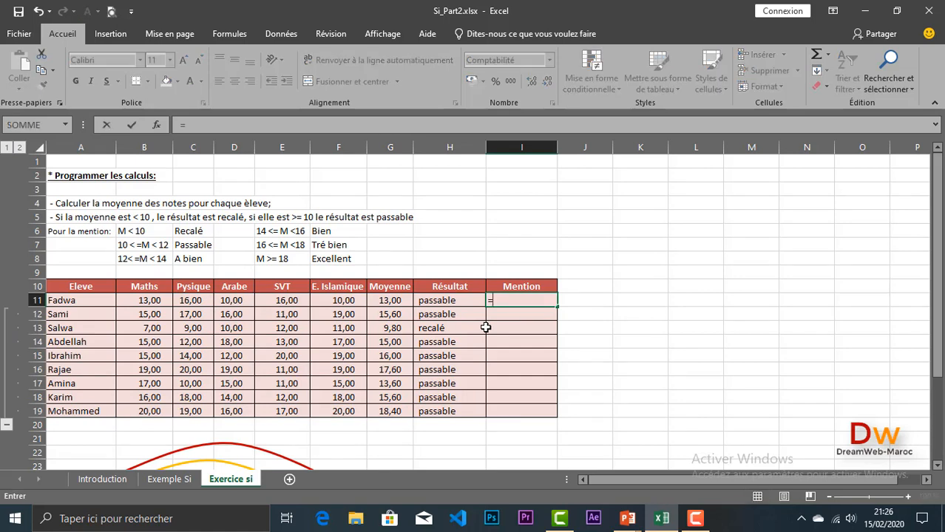
type("si")
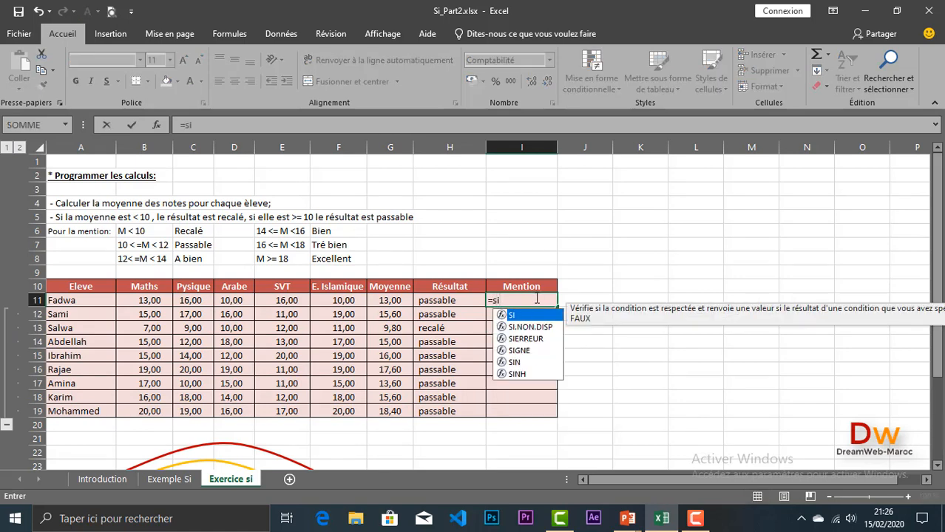
double_click(520, 317)
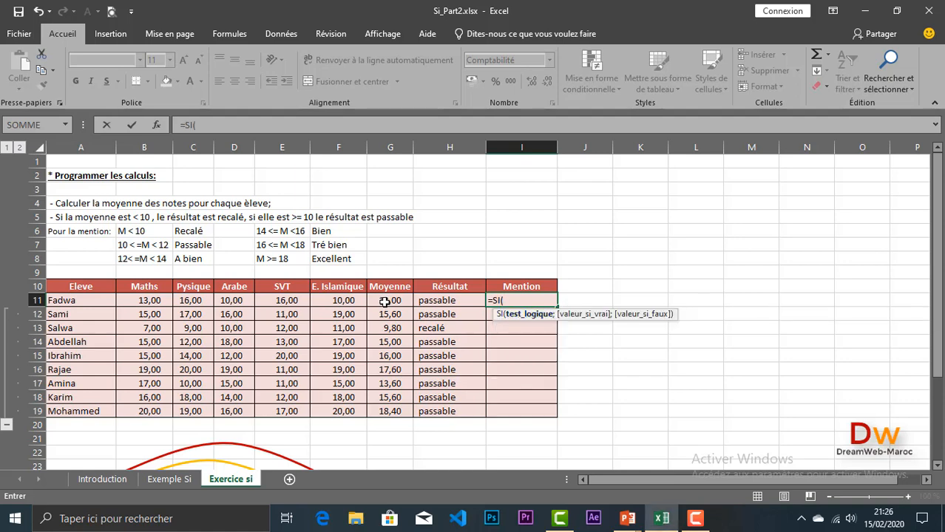
left_click(385, 301)
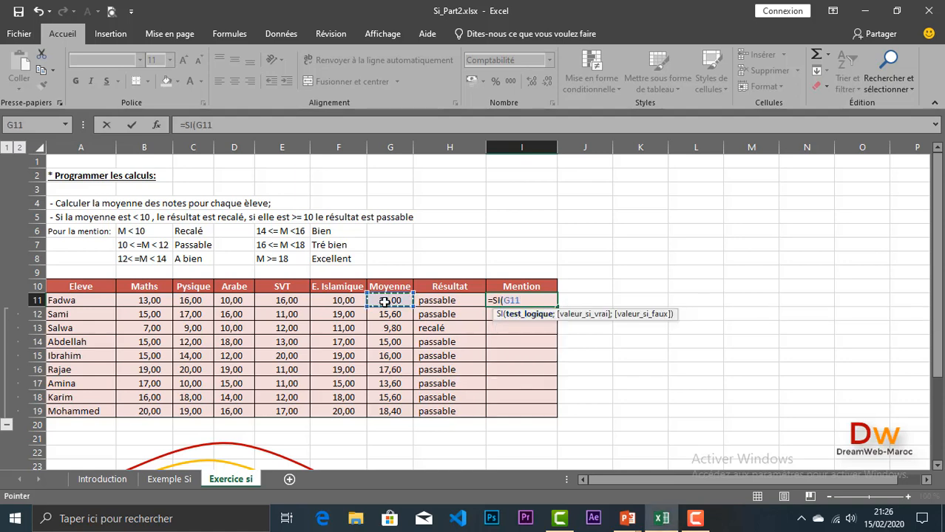
type("<10")
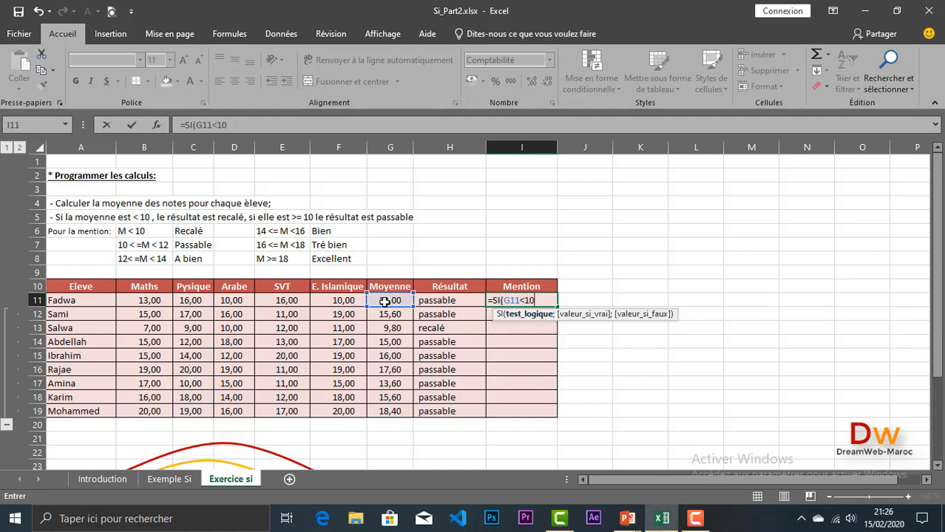
type(";")
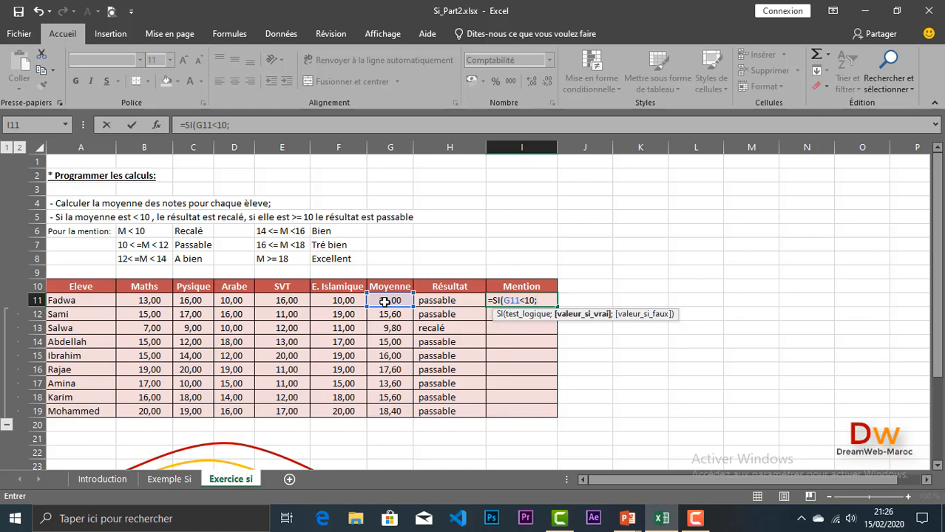
type("\"recalé")
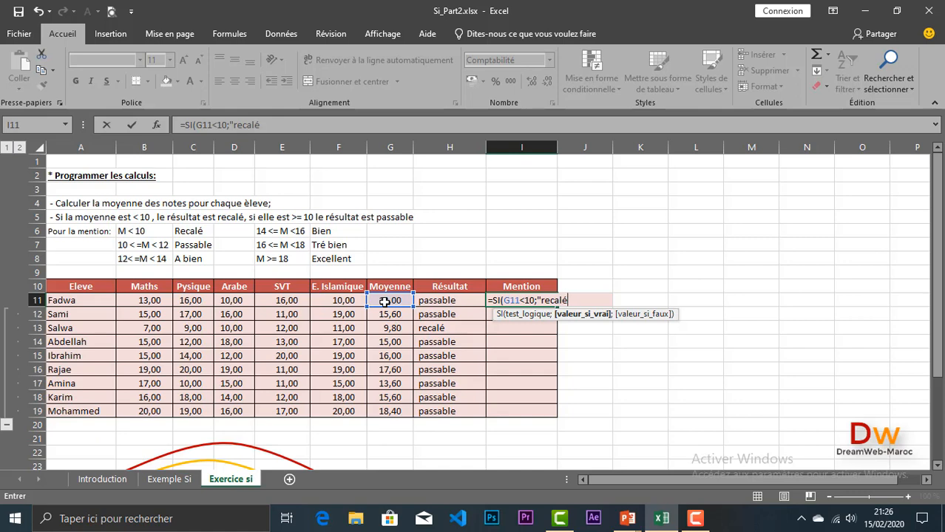
type("\"")
type(";")
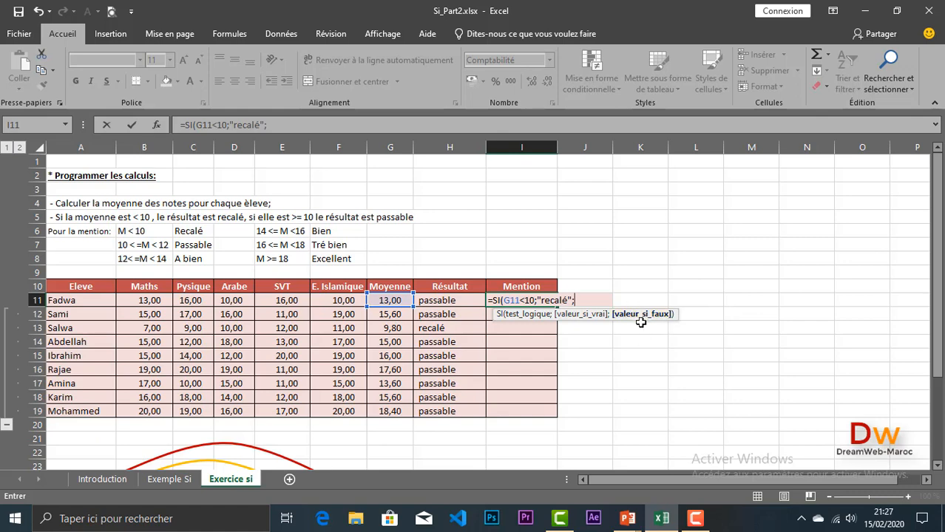
Nest a second SI function as the value-if-false argument of the I11 formula and review the mention scale
type("s")
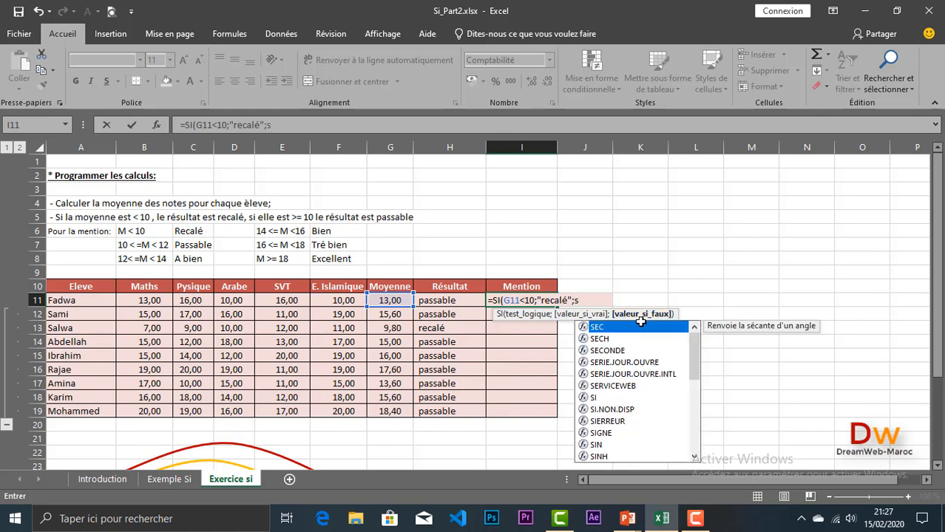
type("i")
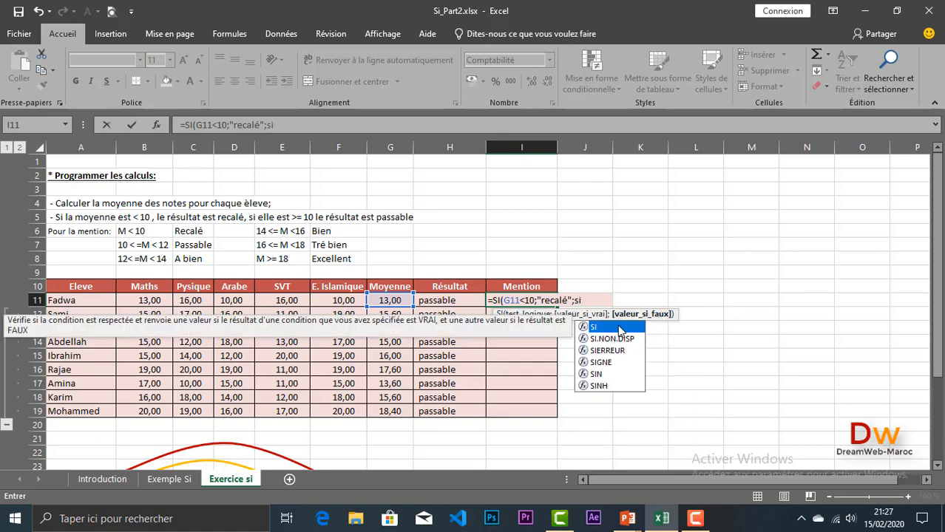
double_click(618, 326)
scroll(576, 334, "down", 3)
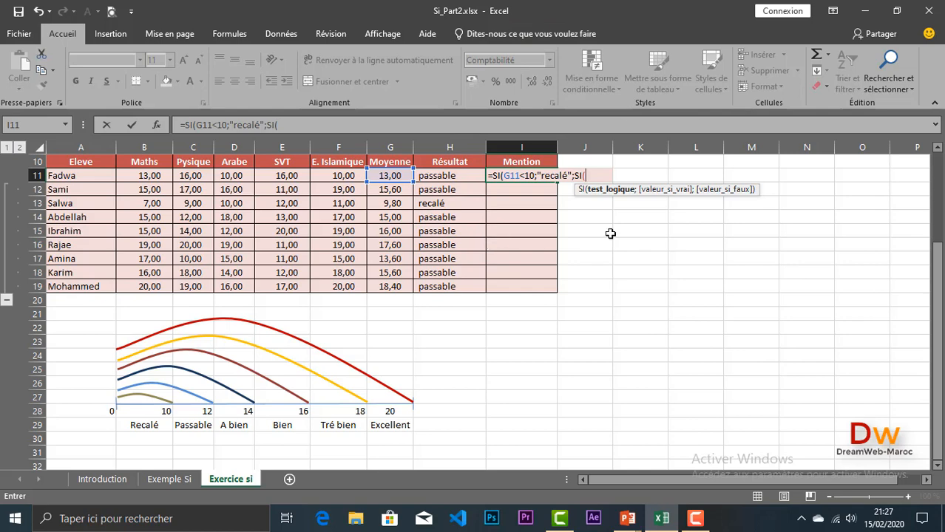
scroll(610, 234, "up", 2)
scroll(623, 267, "down", 2)
scroll(639, 181, "up", 2)
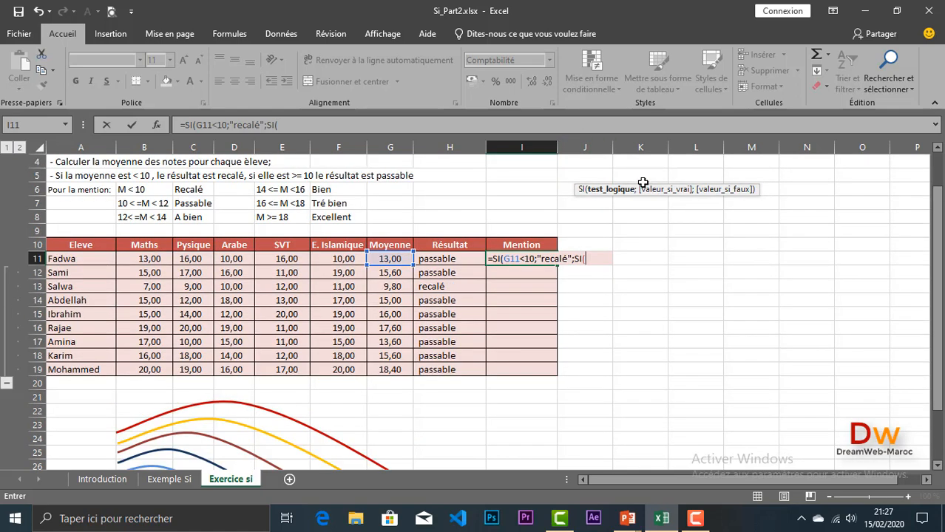
left_click(381, 258)
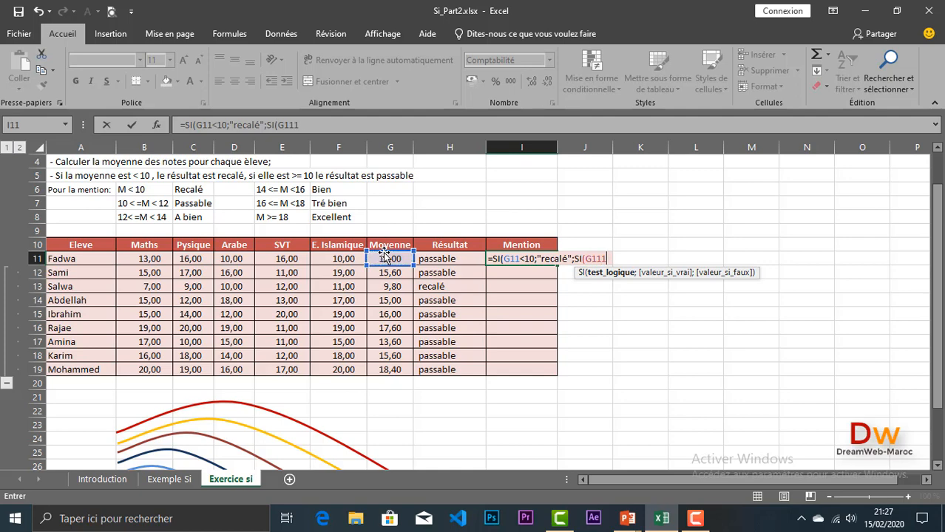
type("12")
key("BackSpace")
key("BackSpace")
key("BackSpace")
key("BackSpace")
key("BackSpace")
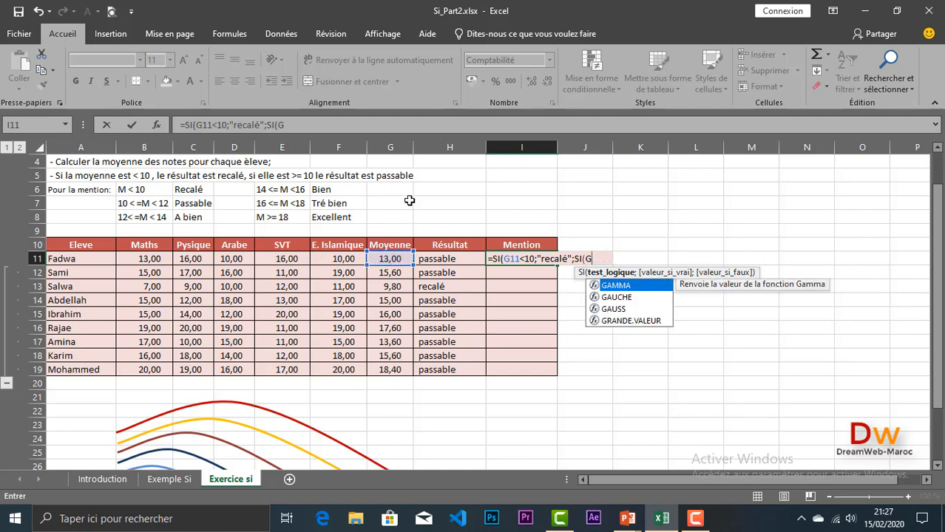
Make the second SI in I11 test G11<12 and return "passable" when true
left_click(386, 259)
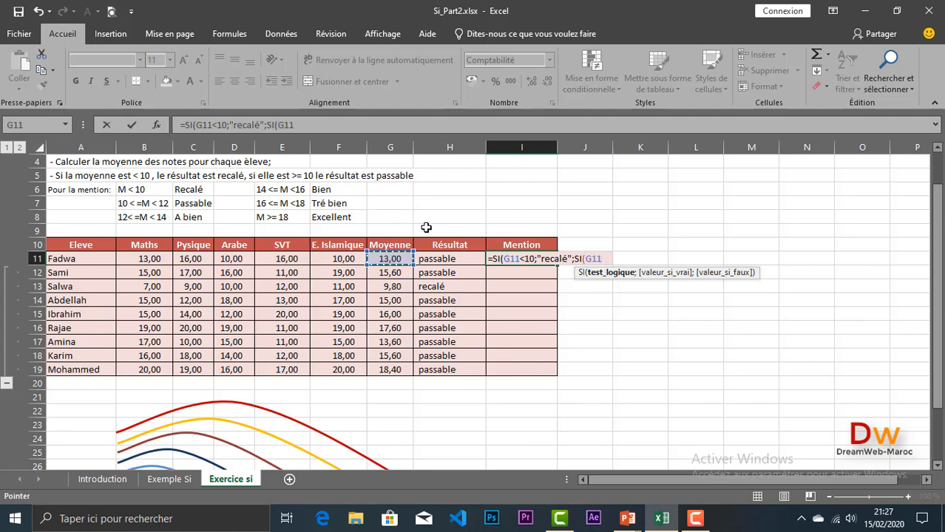
type("<12")
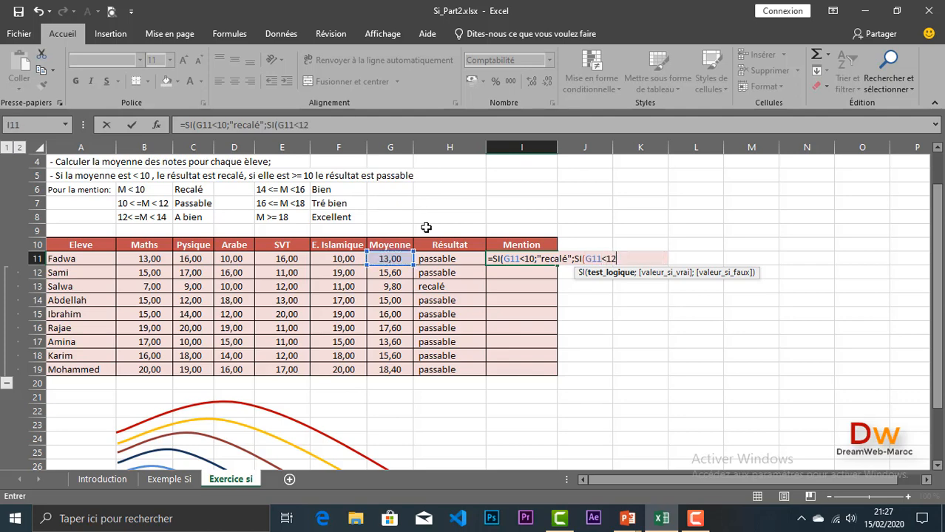
type(";")
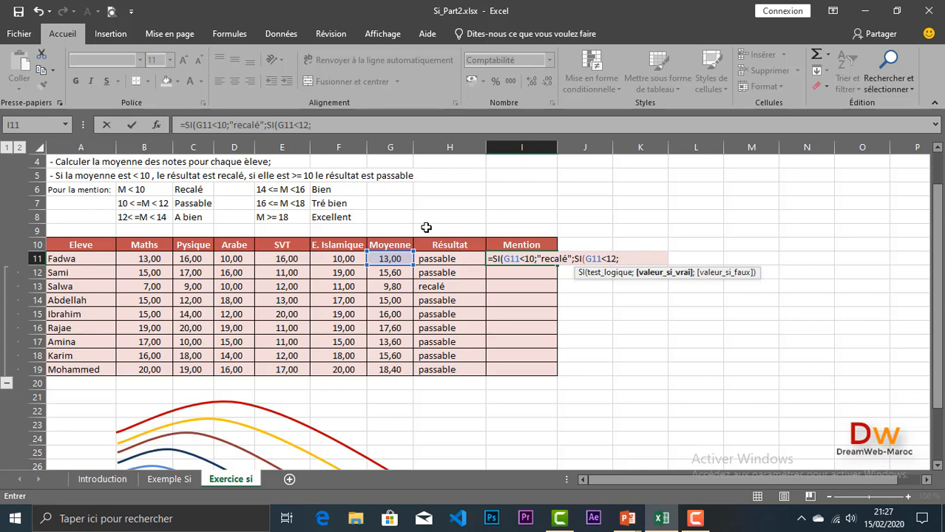
type("\"passable\"")
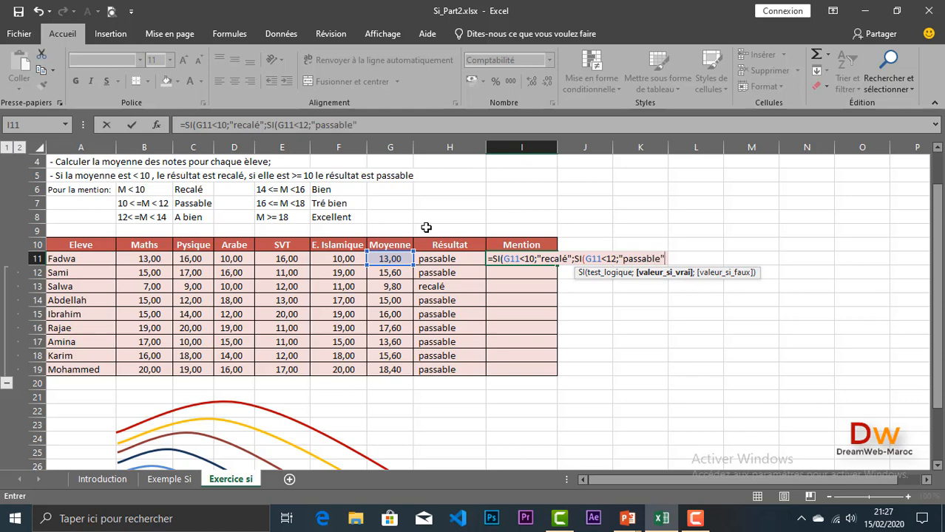
type(";")
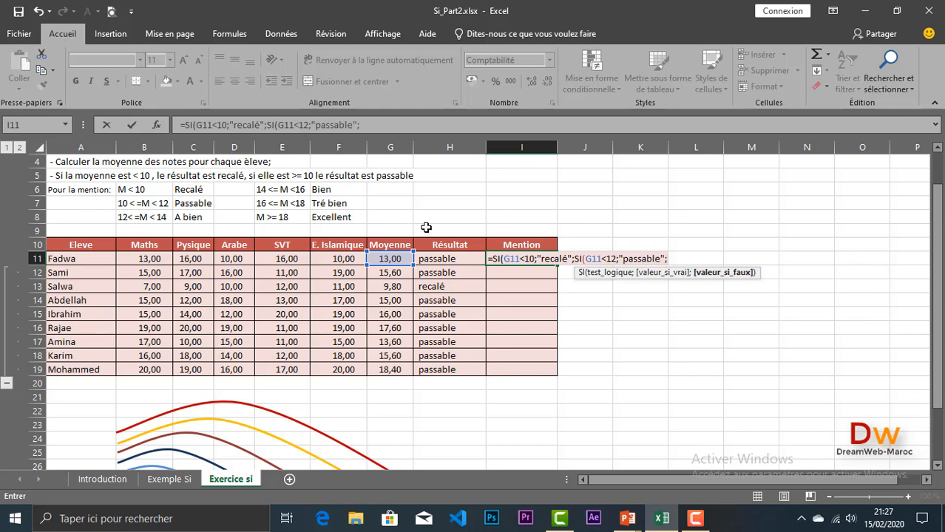
left_click(403, 260)
type("<")
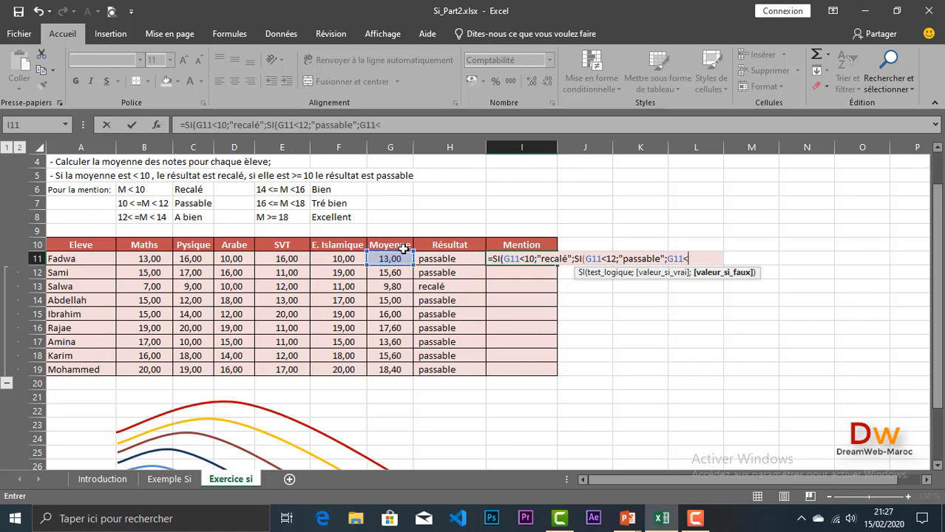
type("1")
key("BackSpace")
key("BackSpace")
key("BackSpace")
key("BackSpace")
key("BackSpace")
Nest a third SI in the I11 formula that tests G11<14 and returns "abien" when true
type("s")
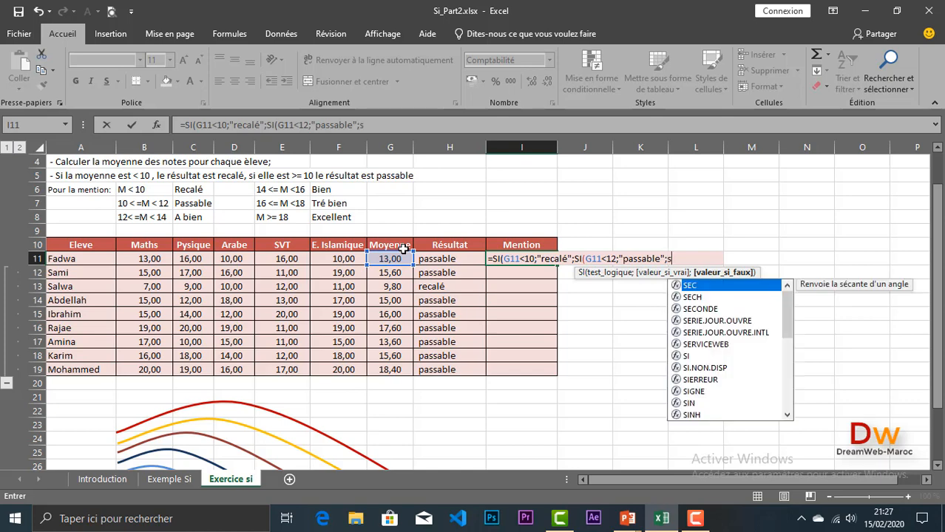
type("i")
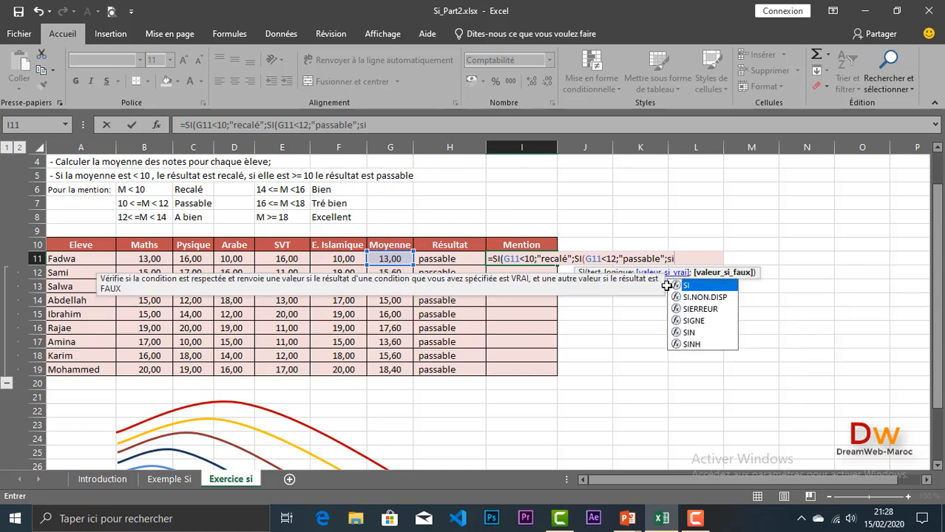
double_click(686, 287)
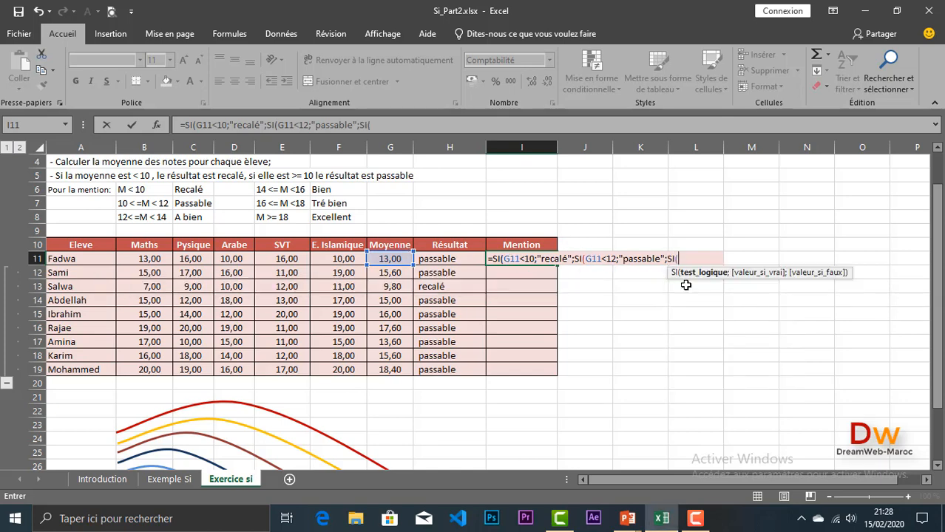
left_click(394, 261)
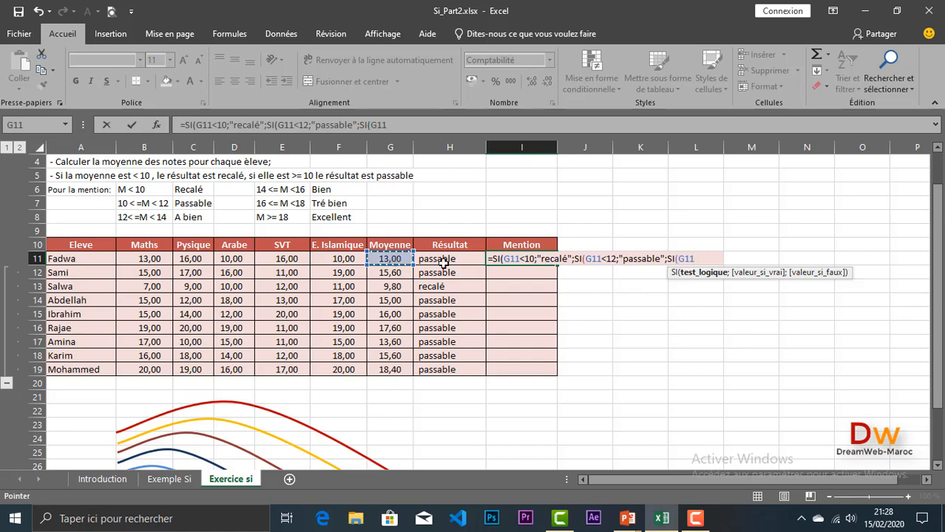
type("<14")
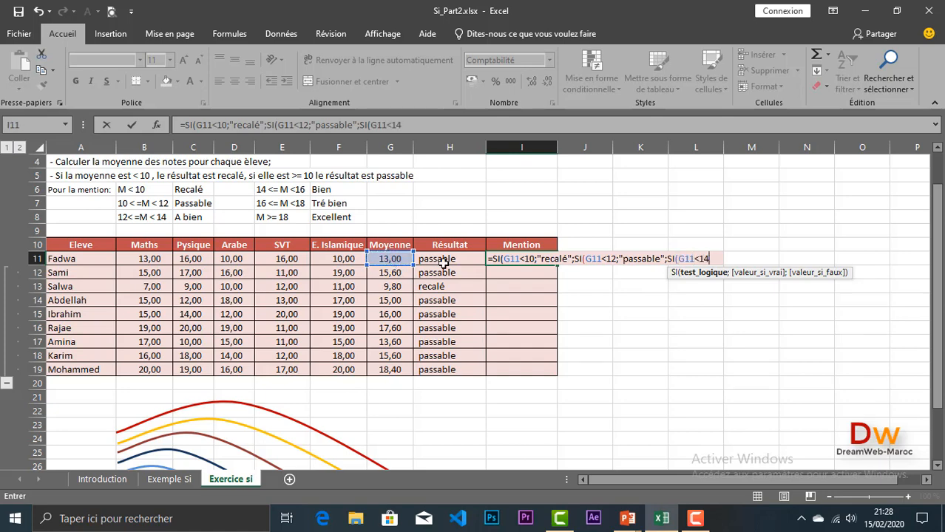
type(";")
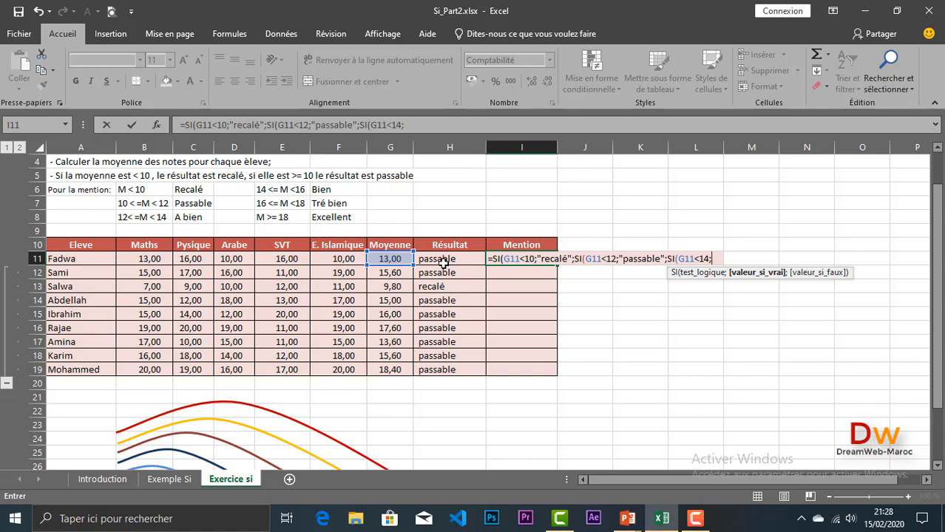
type("\"")
type("abi")
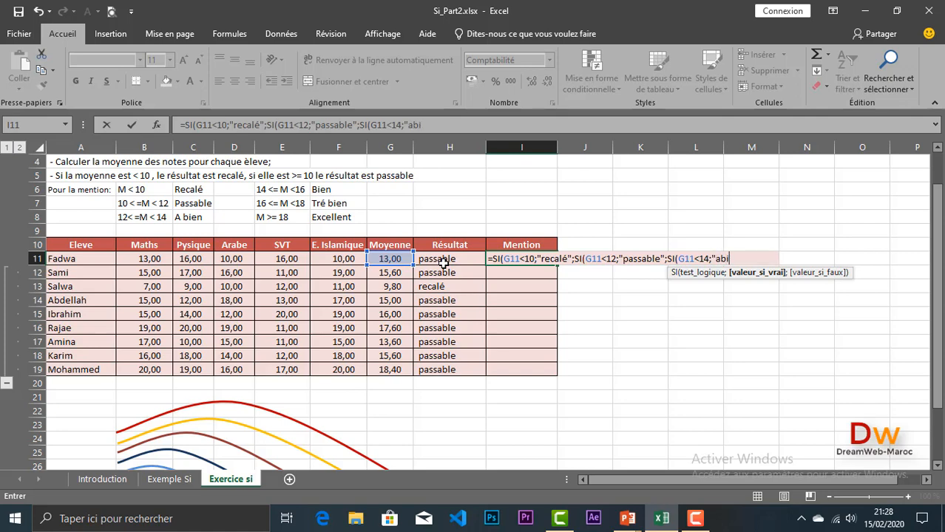
type("en\";")
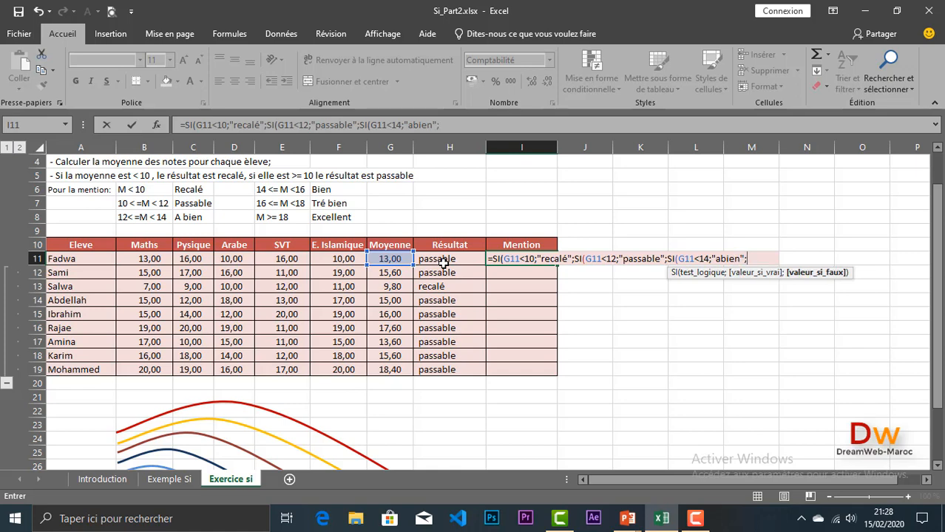
Nest a fourth SI in the I11 formula that tests G11<16 and returns "bien" when true
type("si")
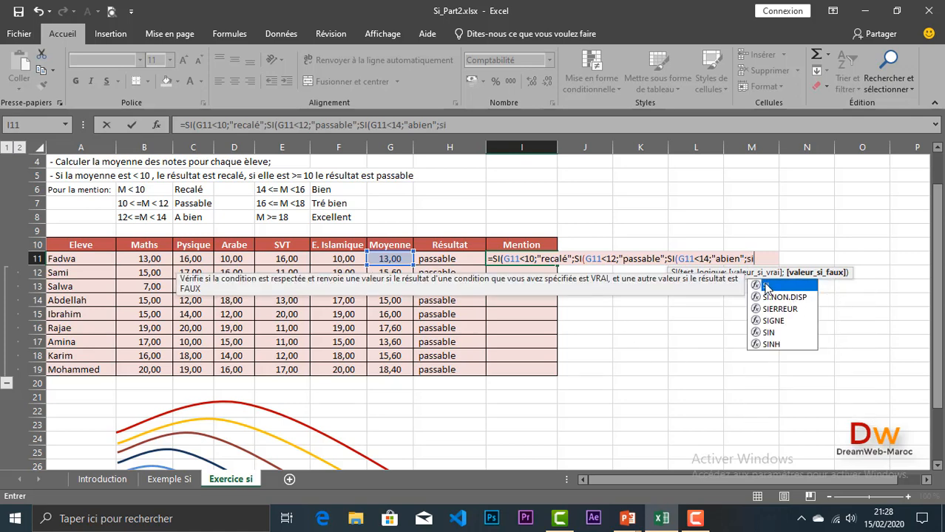
double_click(766, 287)
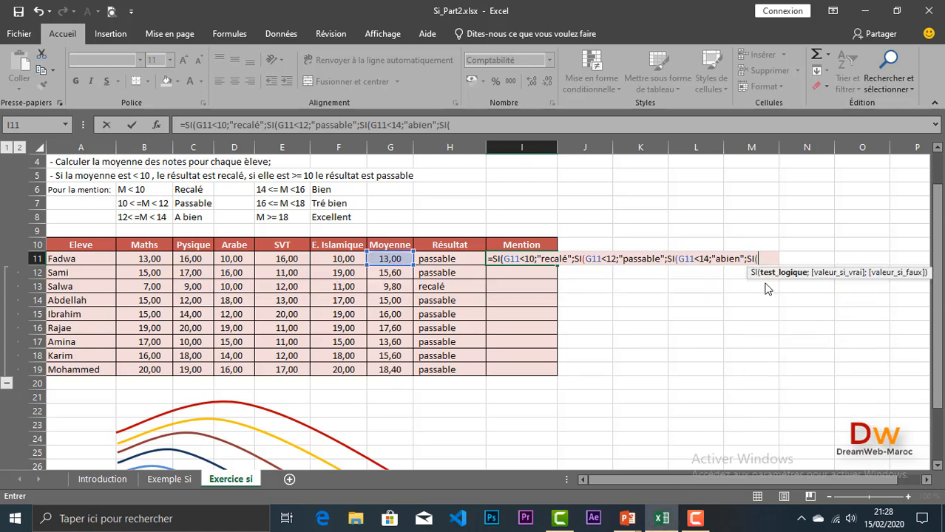
left_click(403, 259)
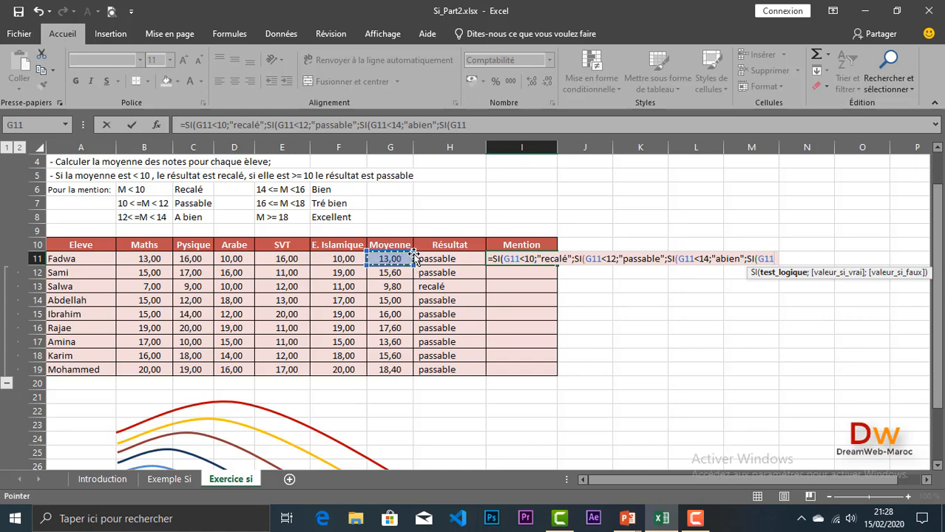
type("<")
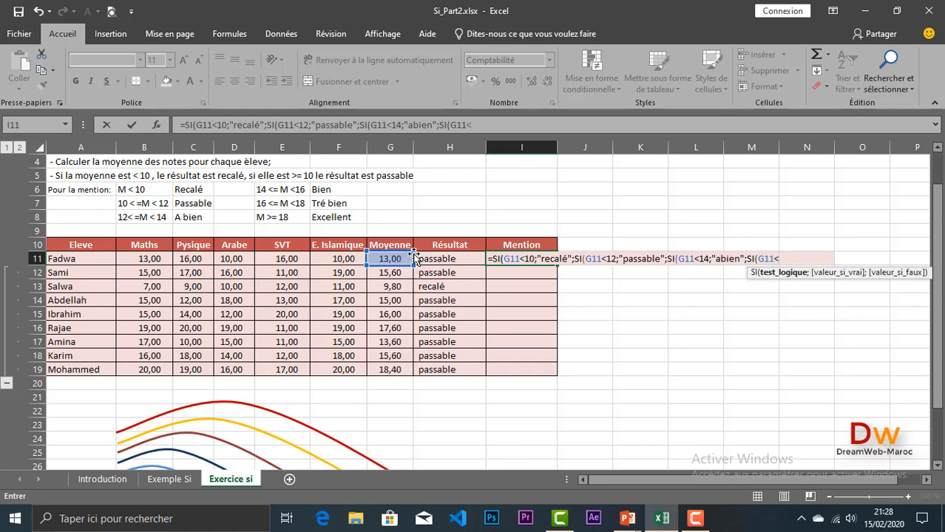
type("16;")
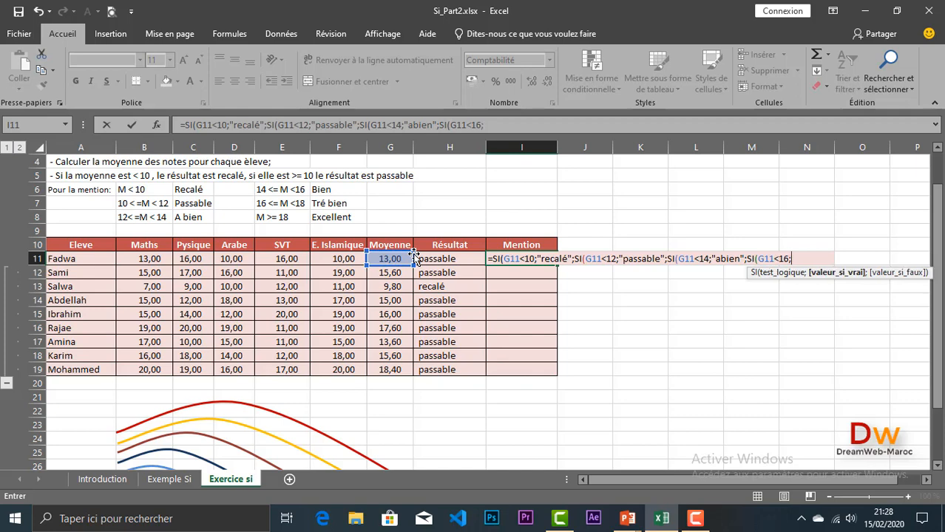
type("\"bien\";si")
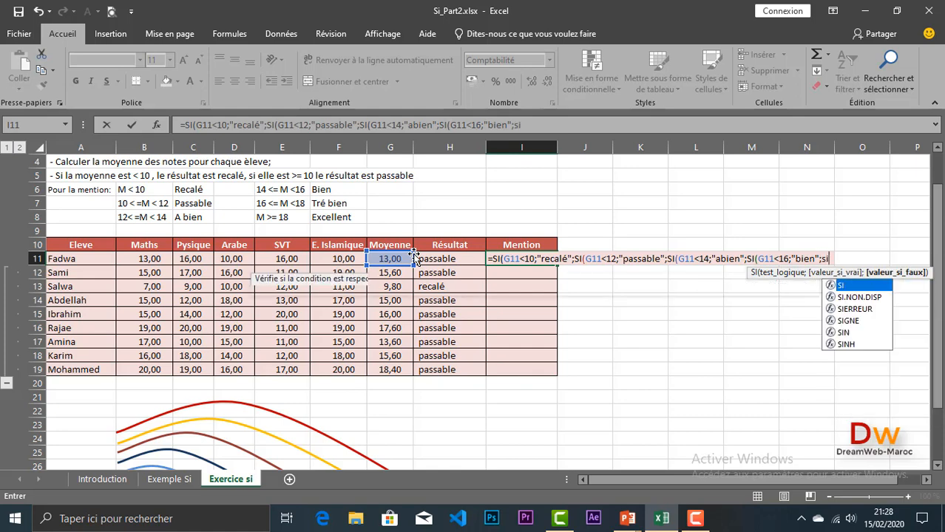
Nest a fifth SI in the I11 formula that tests G11<18 and returns "très bien" when true
double_click(851, 288)
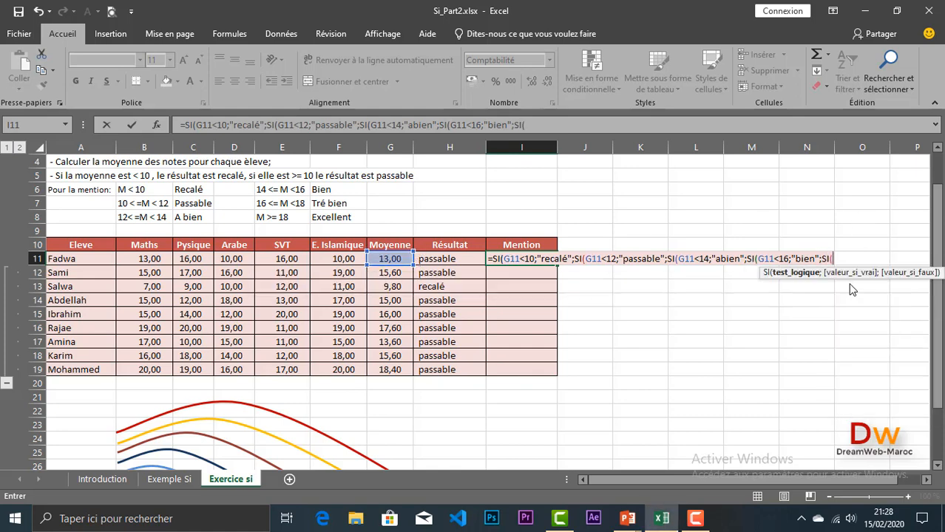
left_click(402, 257)
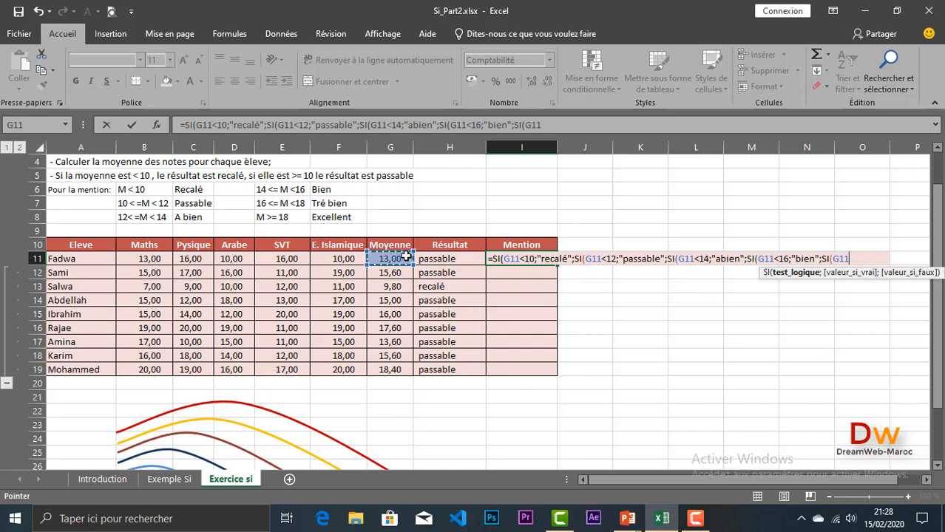
type("<")
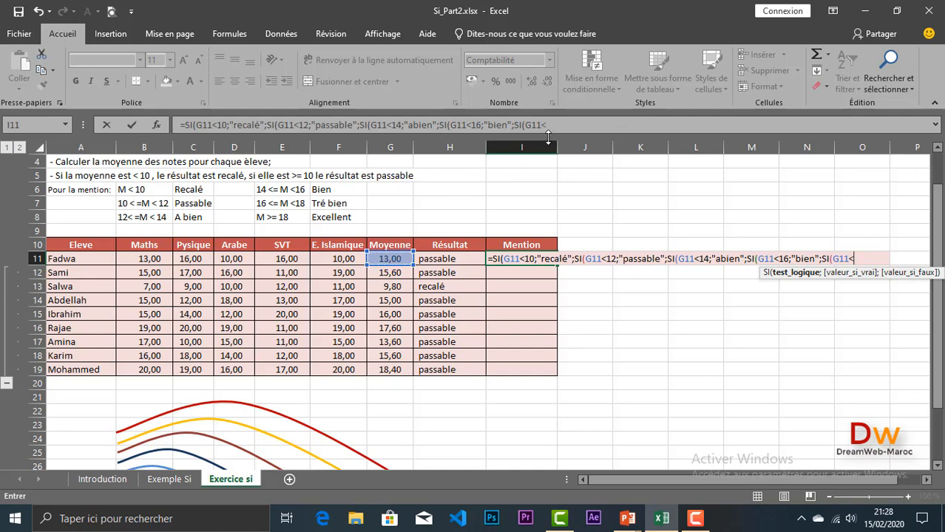
left_click(550, 126)
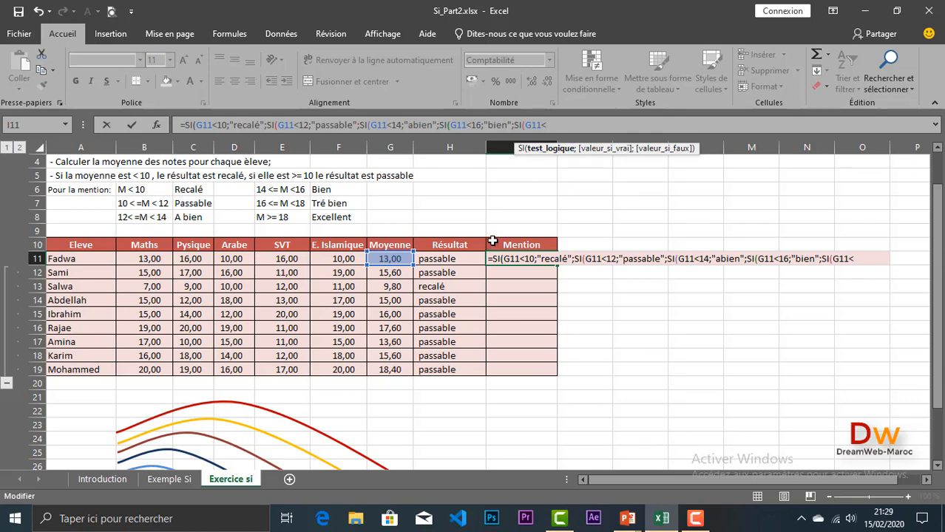
type("18;")
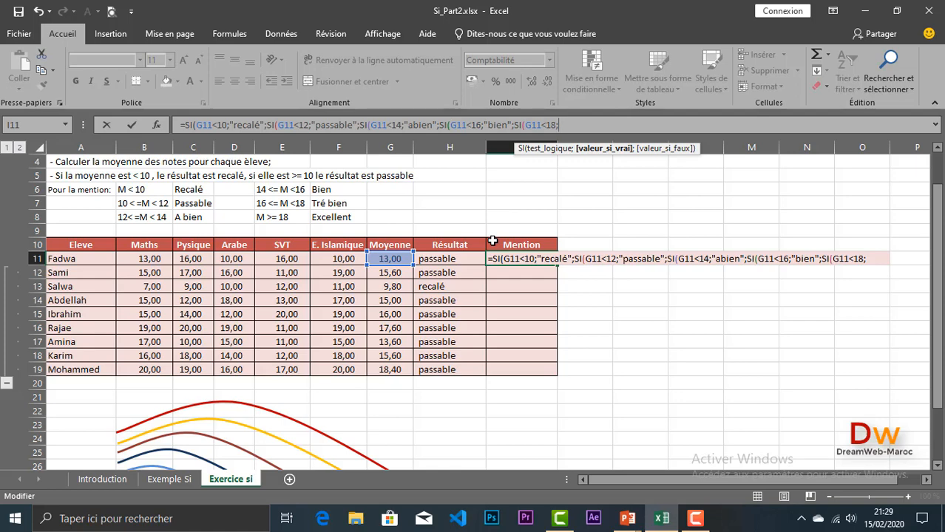
type("\"très bie")
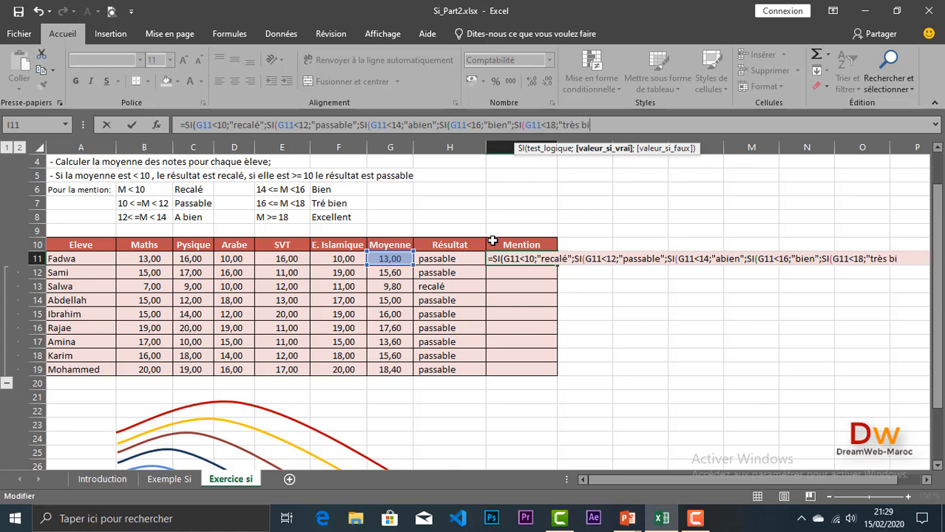
type("n")
type(";")
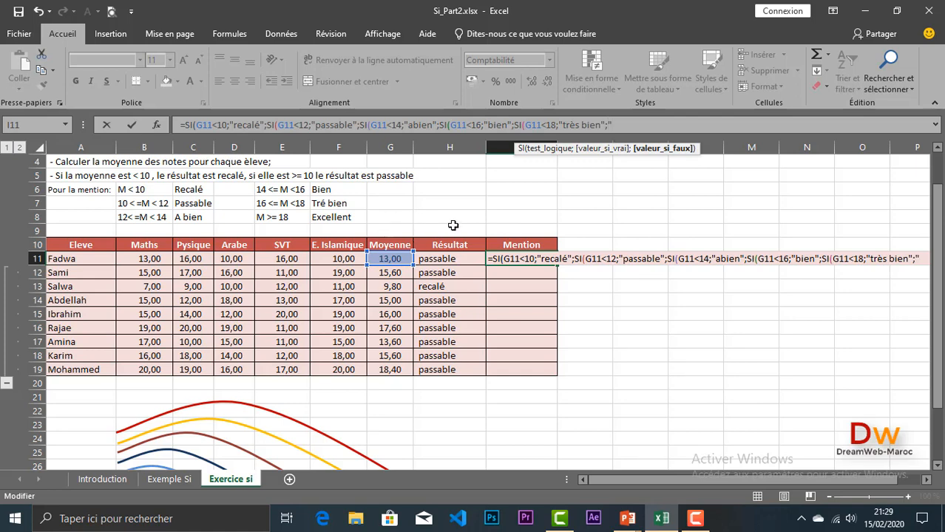
Complete the I11 formula with "excellent" as the last value-if-false and five closing parentheses, and copy it down to I19
type("excel")
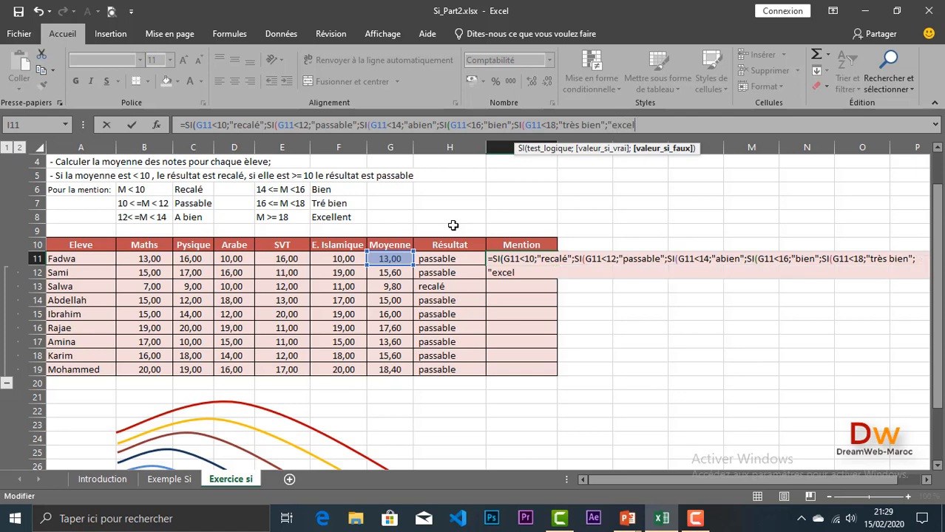
type("lent\"")
type(")))")
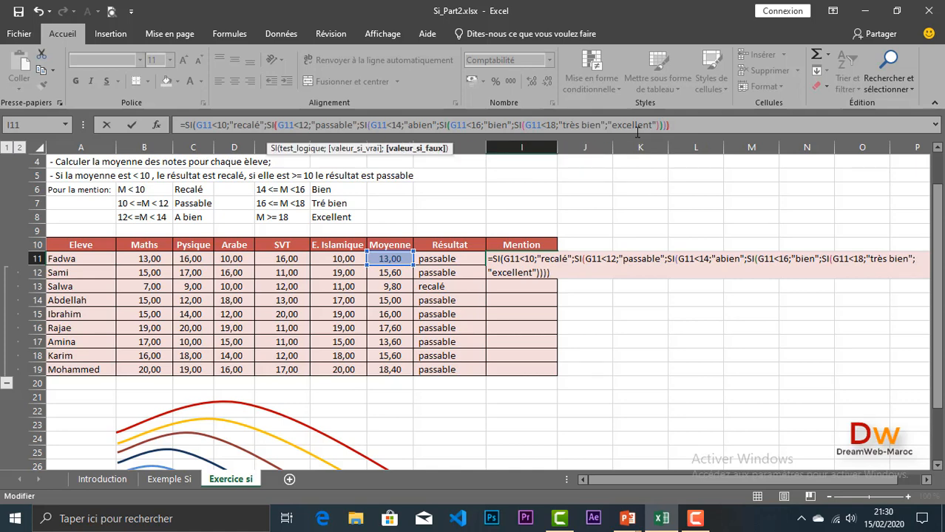
type(")")
key("Return")
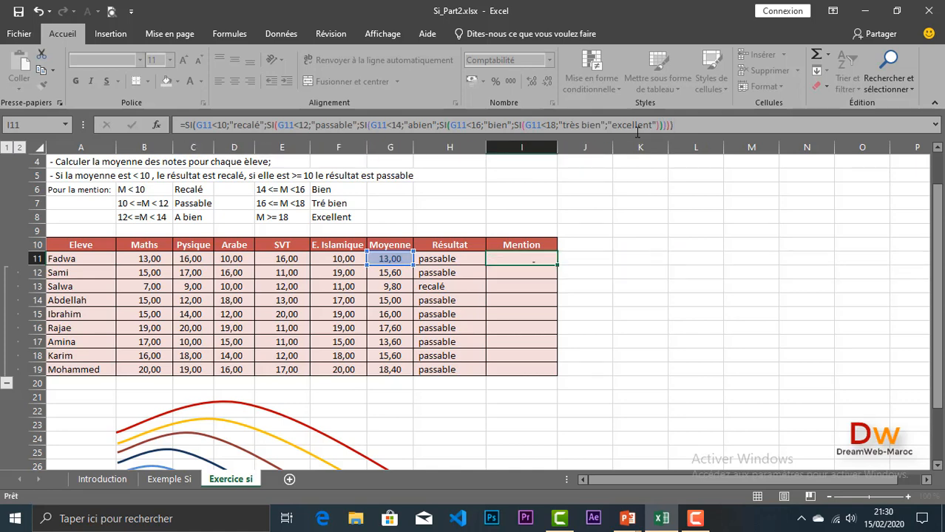
left_click(529, 259)
left_click_drag(557, 265, 553, 369)
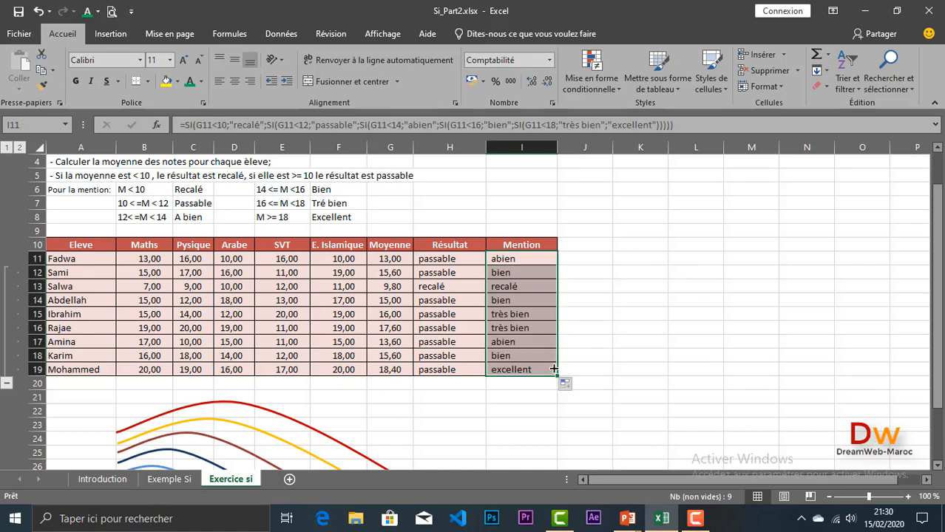
Examine the Résultat and Mention formulas in row 13 and compare the mentions with the grading rules and the scale diagram below the table
left_click(434, 288)
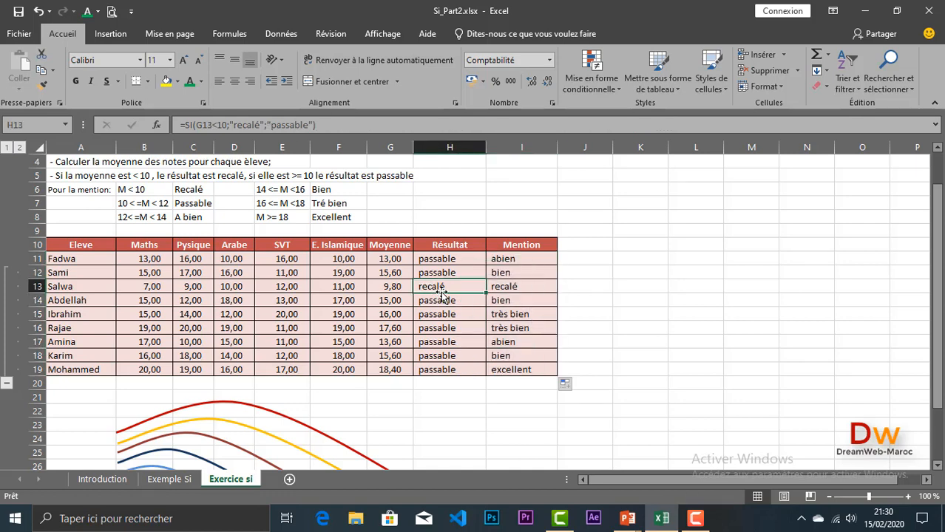
left_click(521, 287)
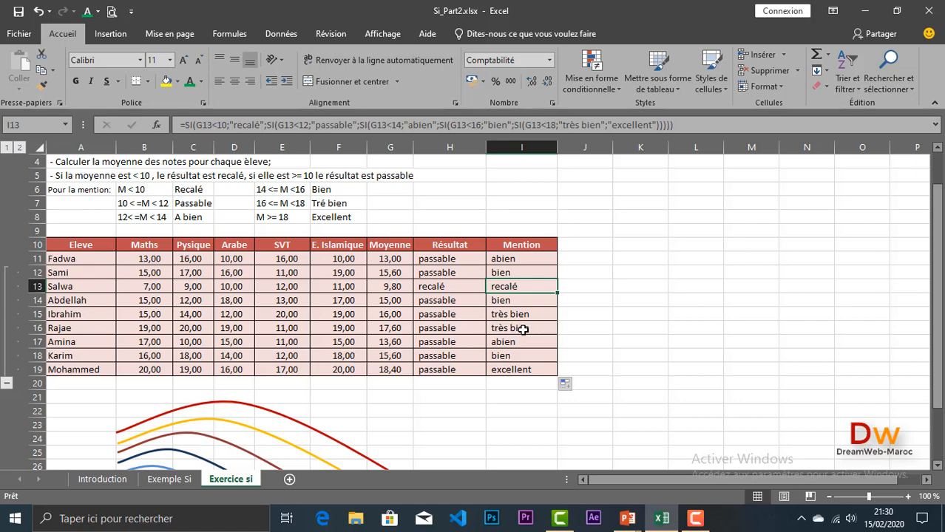
scroll(534, 357, "down", 4)
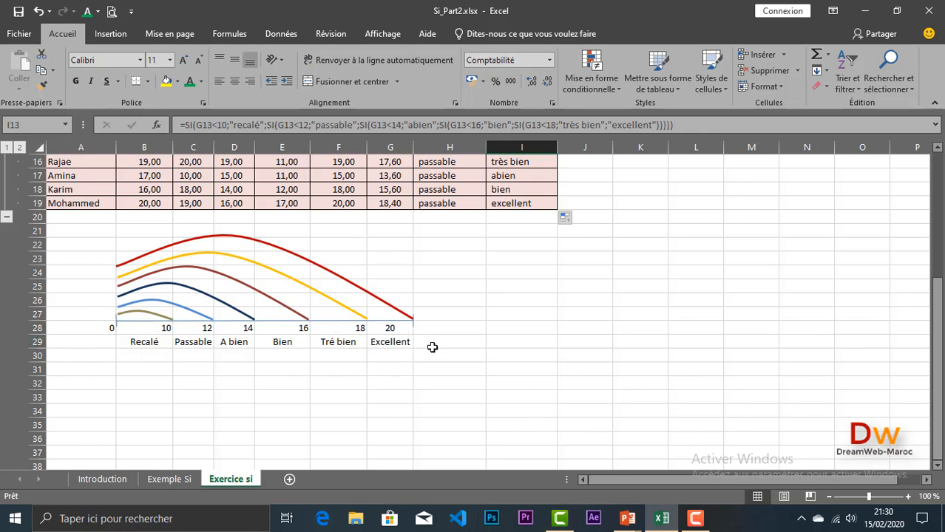
scroll(433, 380, "up", 1)
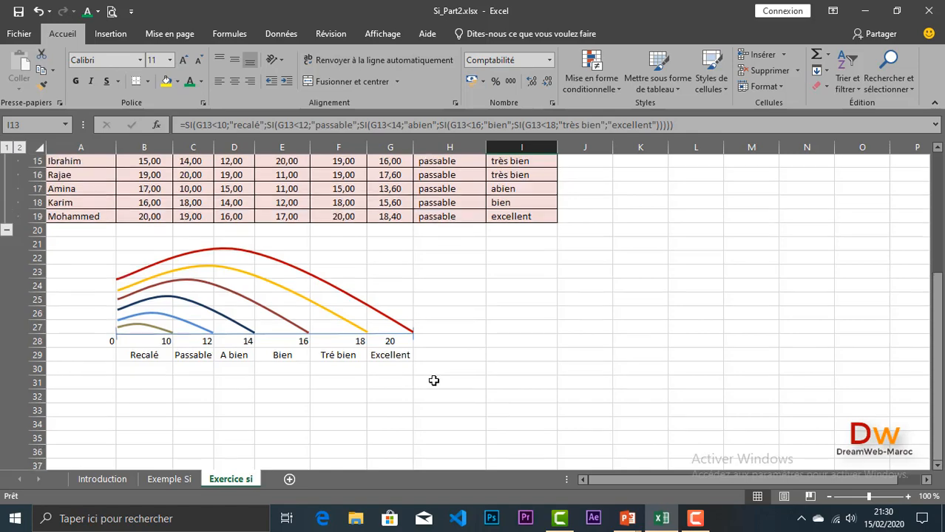
scroll(433, 380, "up", 5)
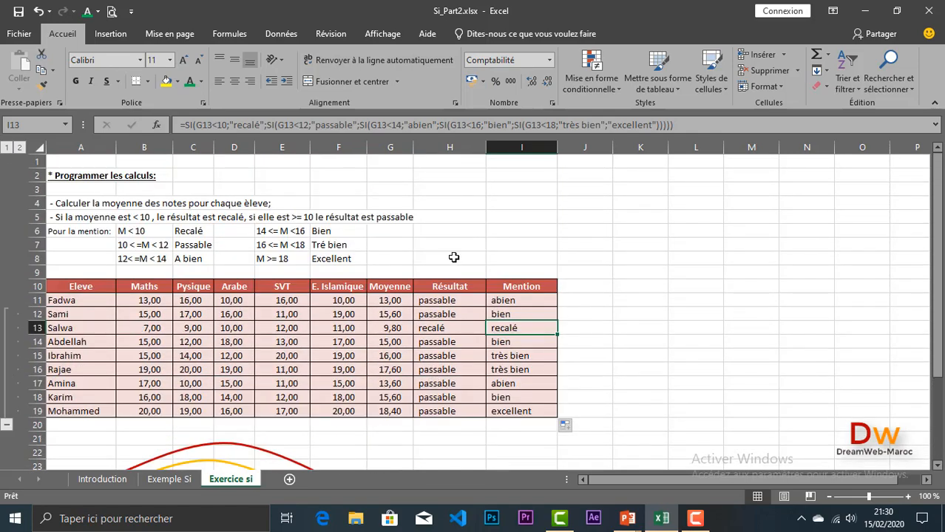
scroll(453, 257, "down", 1)
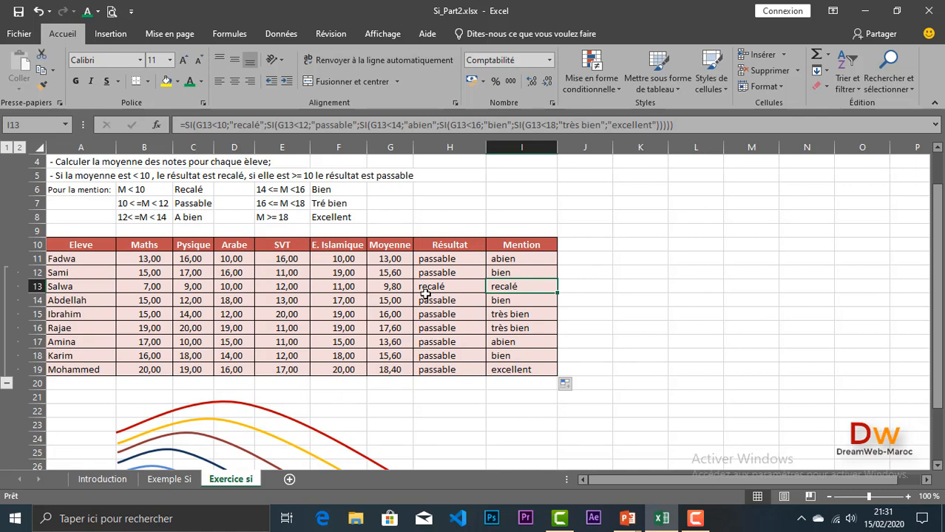
scroll(426, 293, "down", 2)
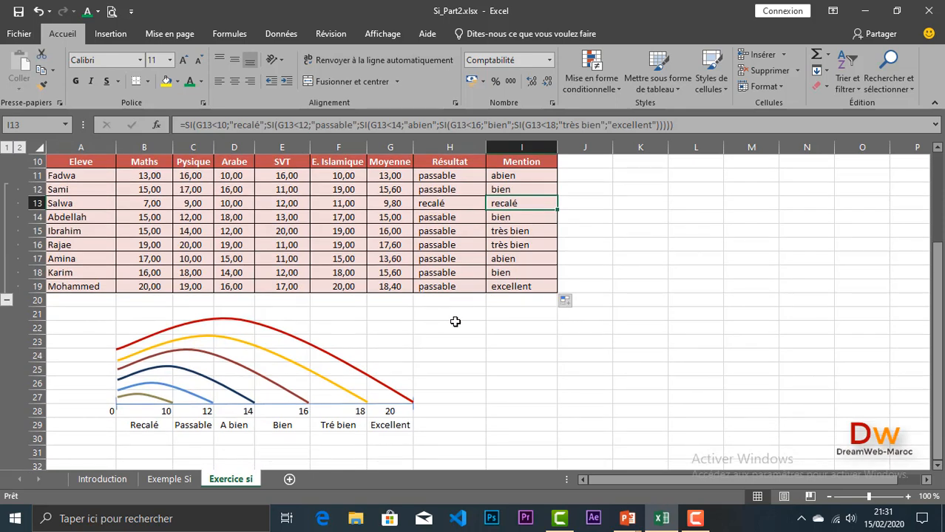
scroll(455, 322, "down", 2)
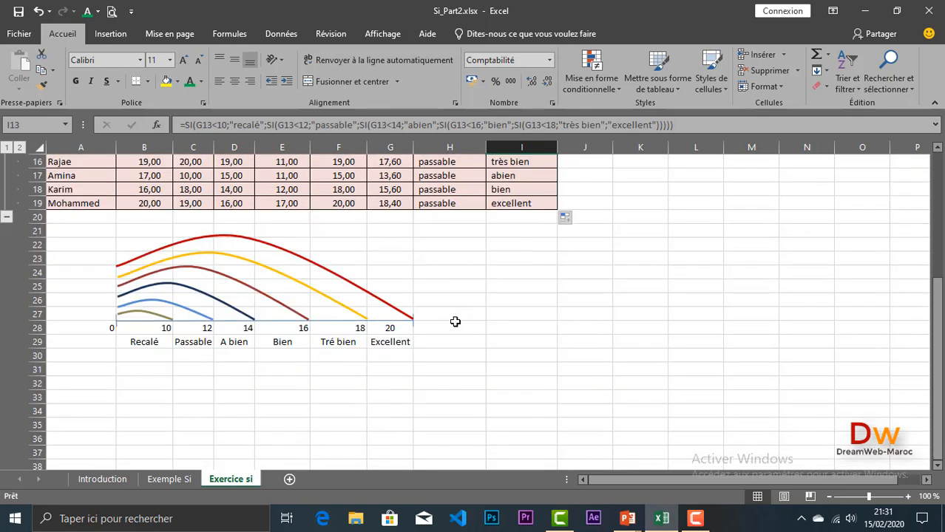